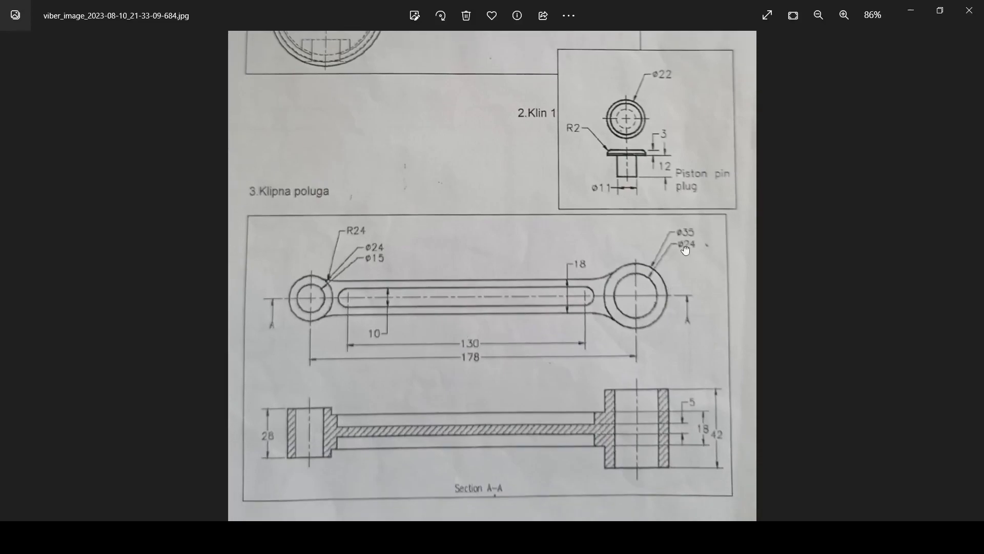
Check the piston pin plug dimensions in the reference drawing and start a sketch on the xy plane in CATIA
scroll(674, 283, "up", 3)
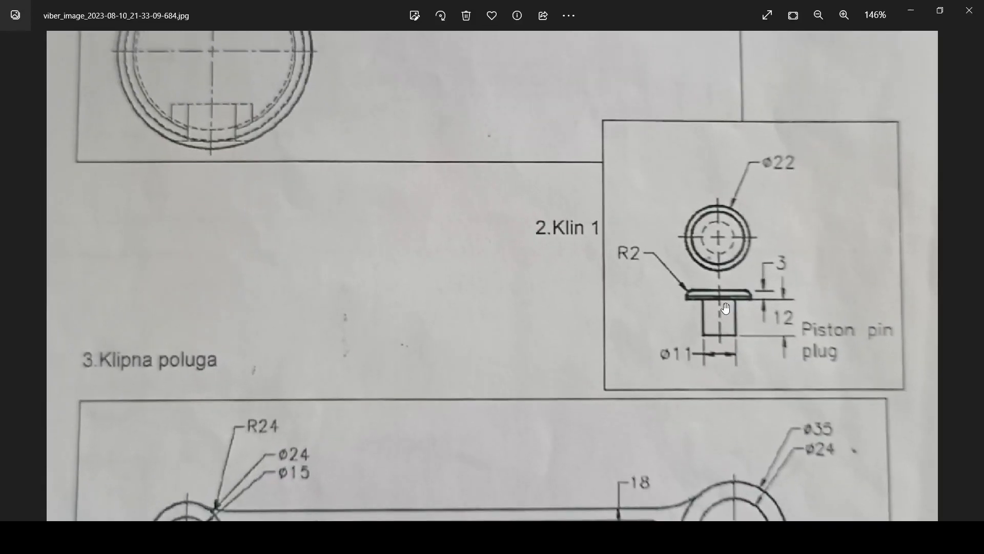
key("alt+Tab")
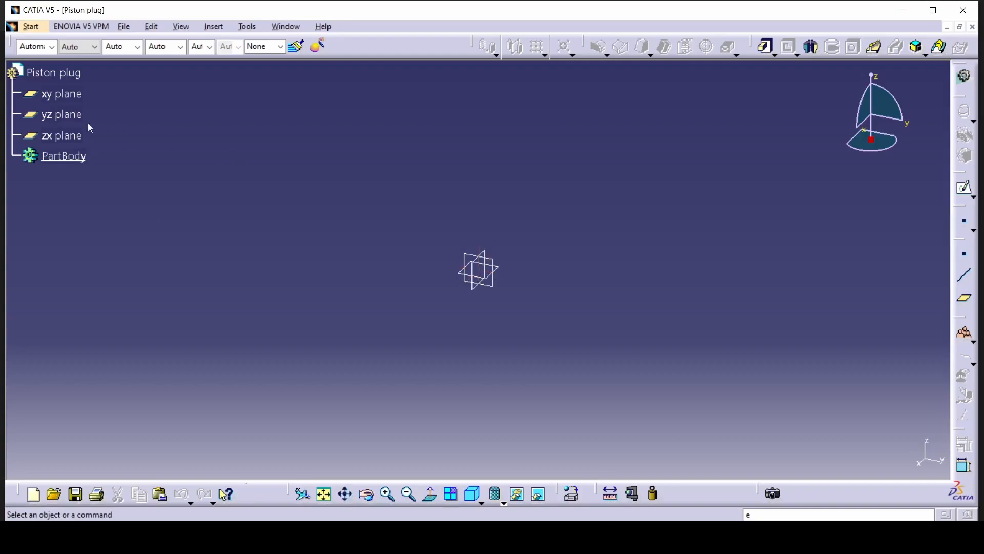
left_click(61, 94)
left_click(958, 197)
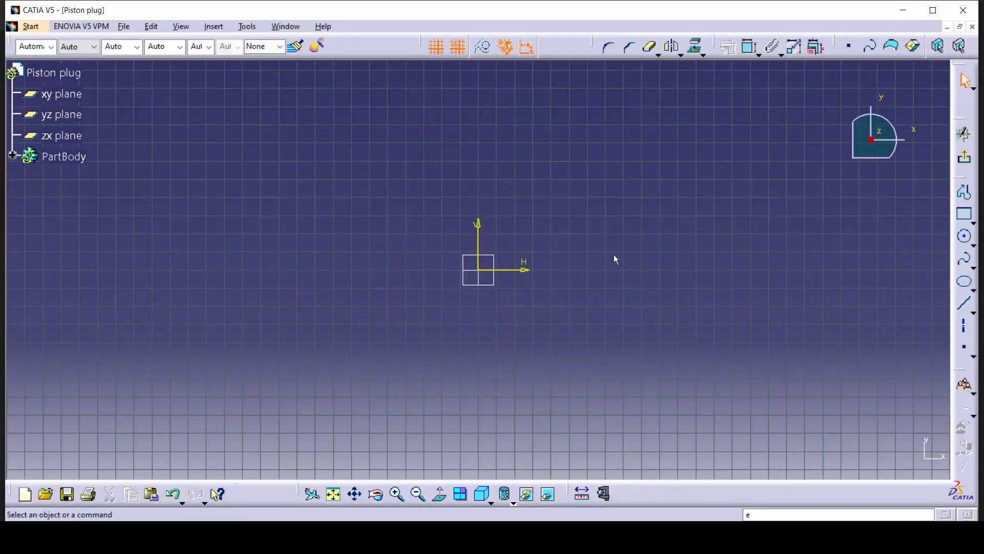
key("alt+Tab")
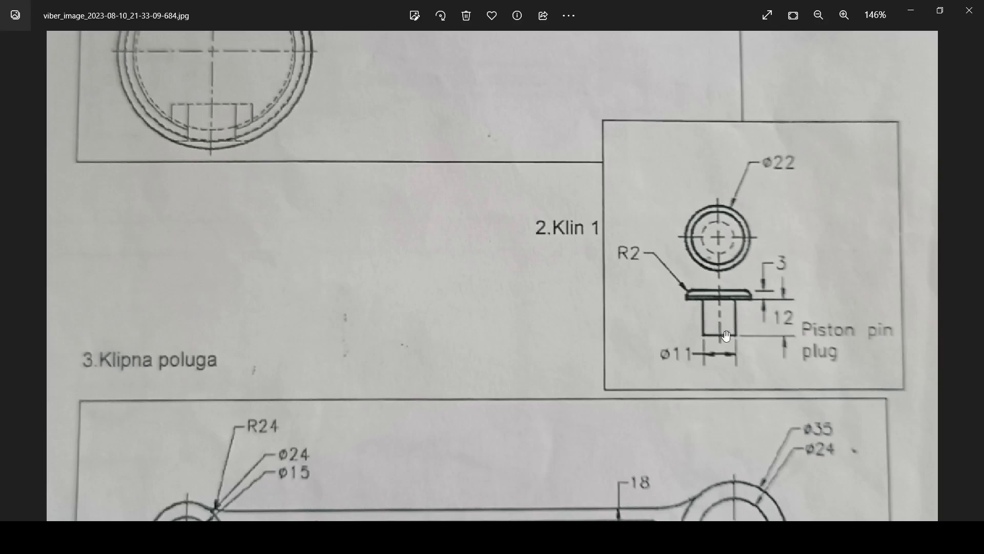
key("alt+Tab")
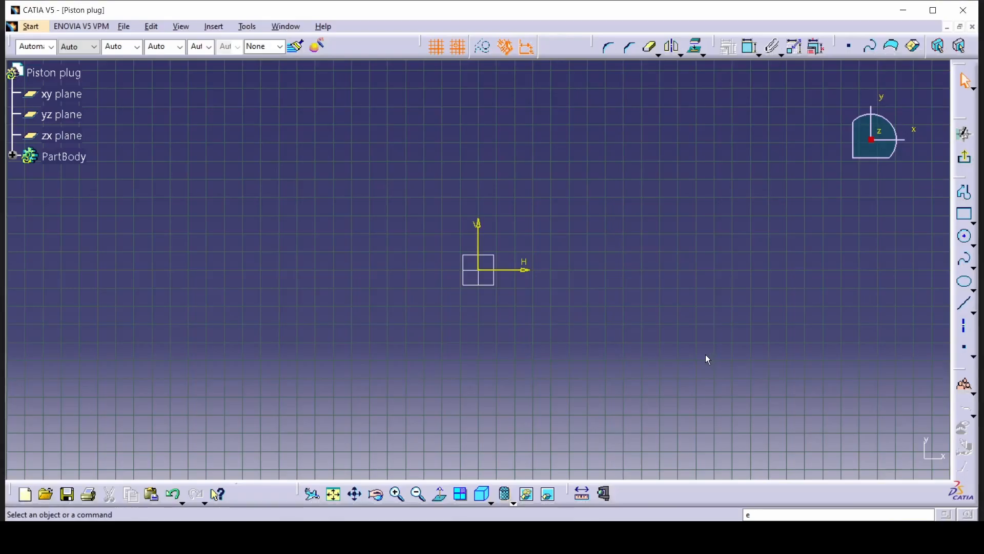
Draw a circle centred on the sketch origin and constrain its diameter to 11 mm
left_click(965, 236)
left_click(479, 270)
left_click(605, 266)
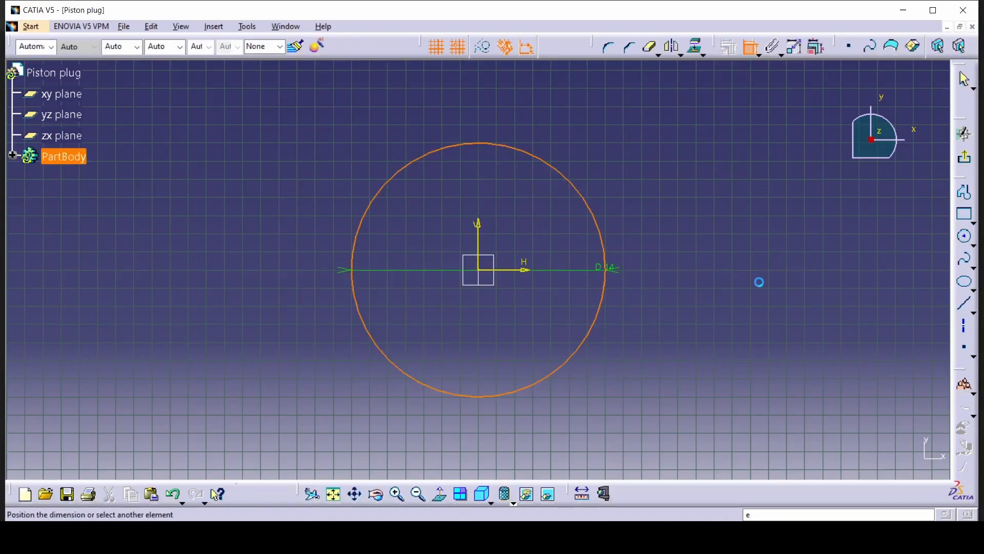
left_click(686, 278)
double_click(686, 278)
type("11")
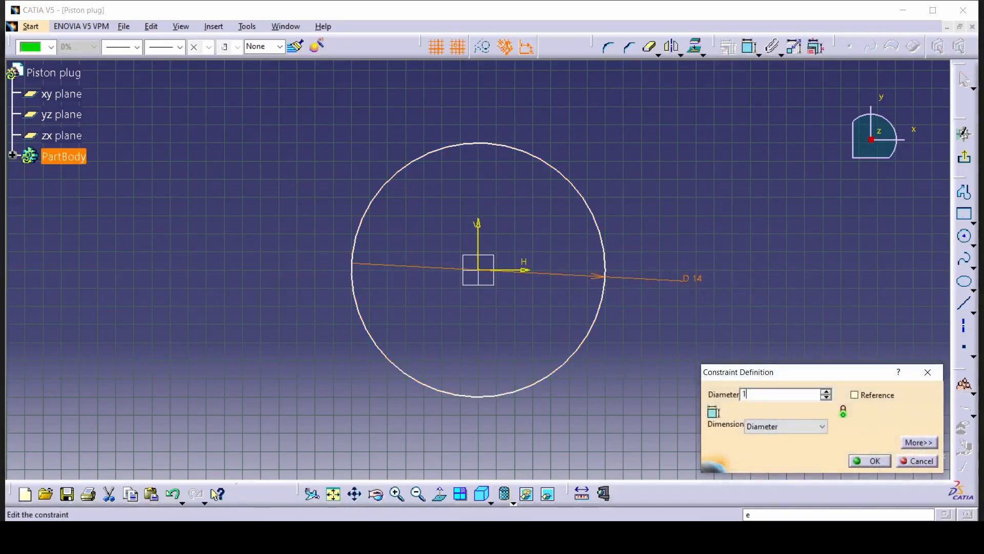
key("Return")
Finish the sketch, check the shank length in the drawing and extrude the circle 12 mm with a Pad
left_click(964, 157)
key("alt+Tab")
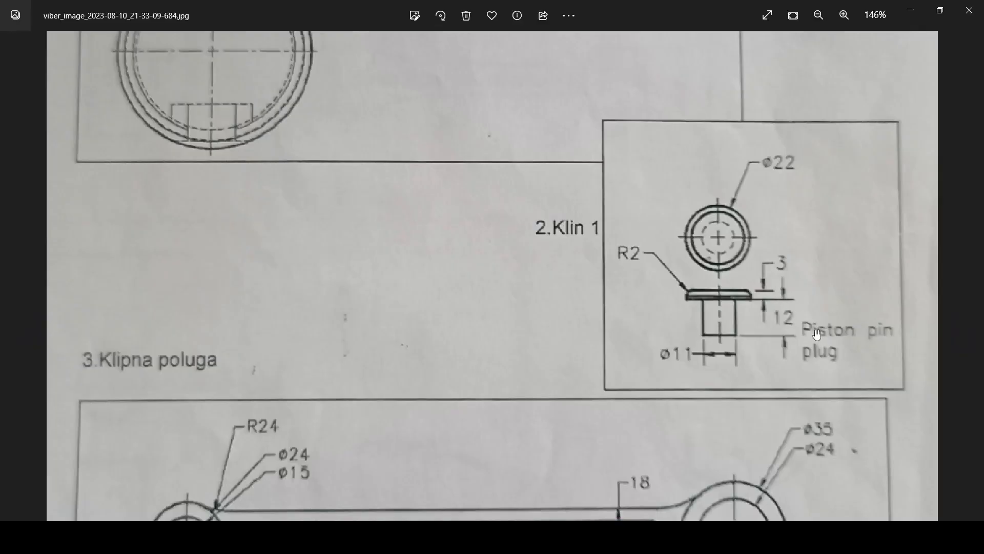
key("alt+Tab")
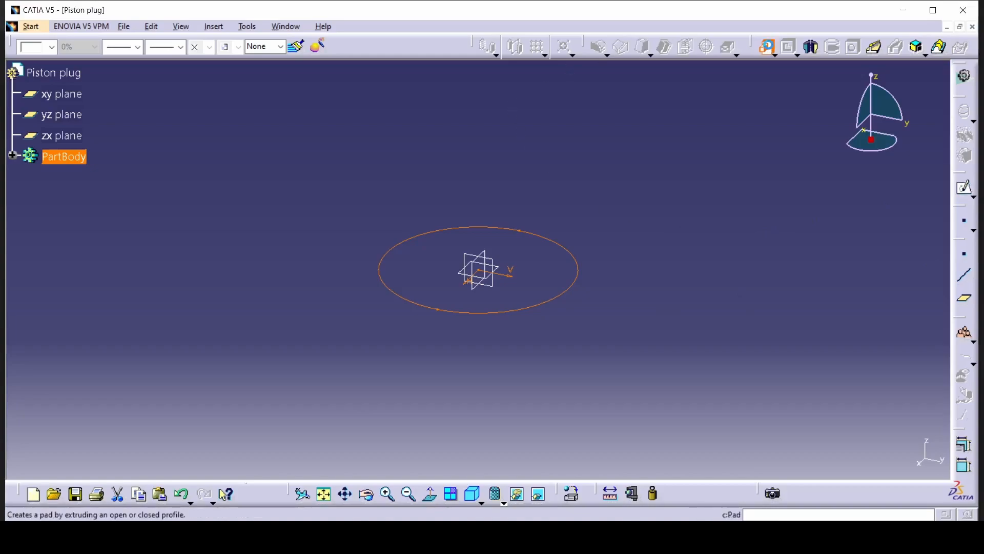
type("12")
left_click(814, 462)
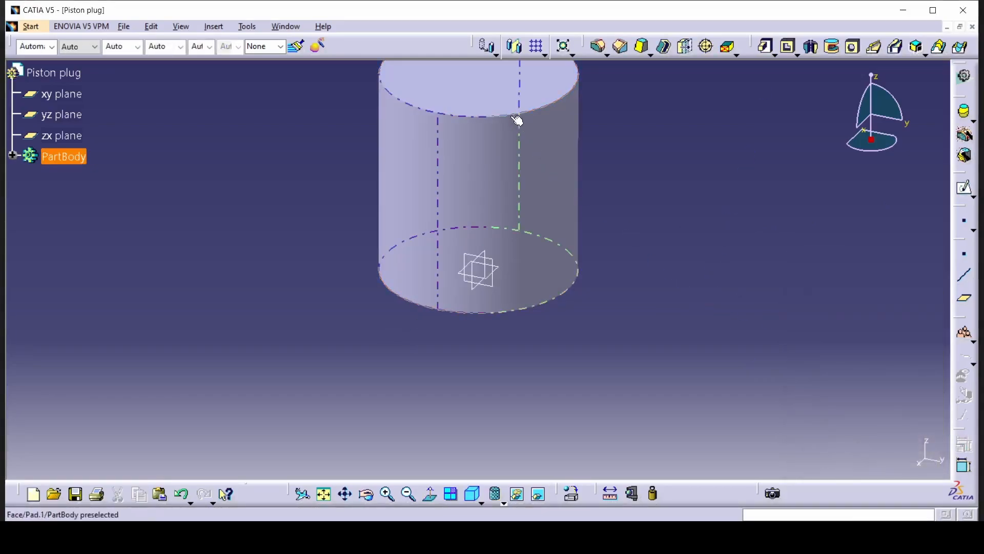
Start a sketch on the cylinder's upper face and draw a circle about 18 mm in diameter centred on the origin
left_click(484, 92)
left_click(965, 187)
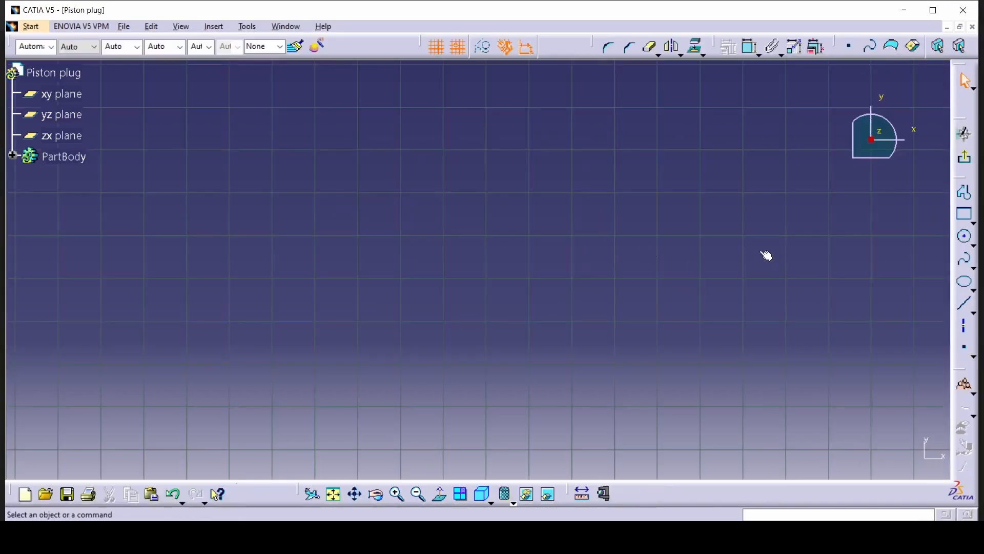
left_click(334, 495)
left_click(965, 236)
left_click(483, 271)
left_click(660, 264)
Check the head size in the drawing and constrain the new circle's diameter to 22 mm
key("alt+Tab")
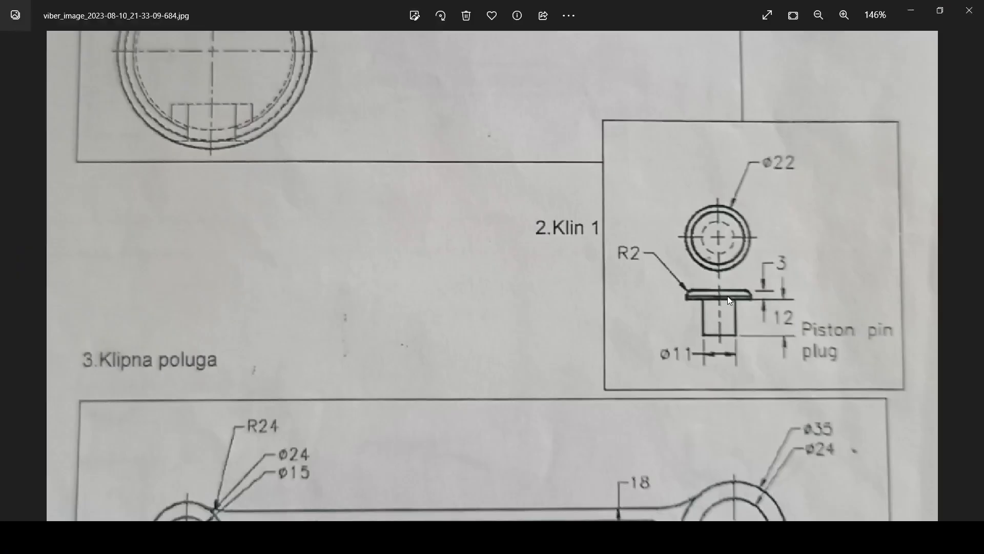
key("alt+Tab")
left_click(728, 235)
double_click(728, 234)
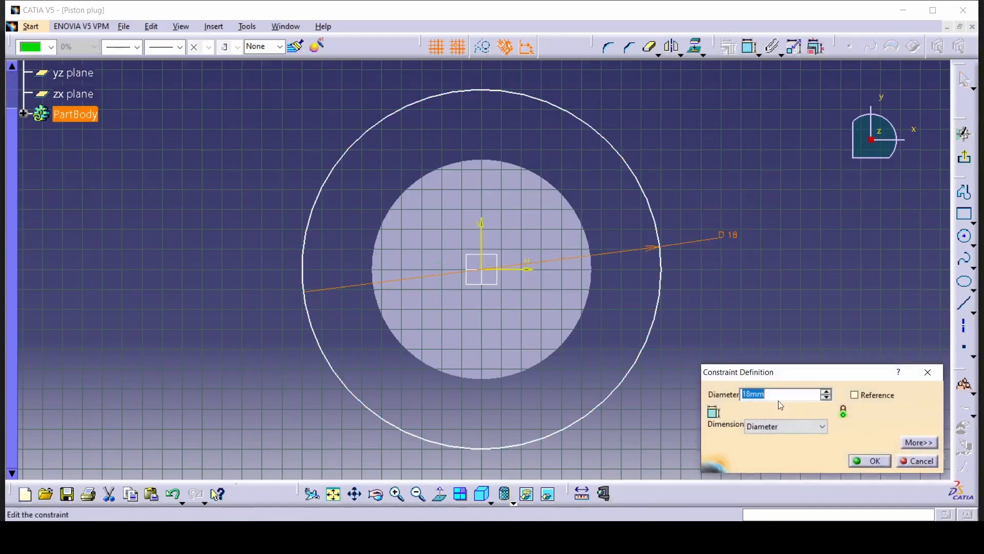
type("22")
key("Return")
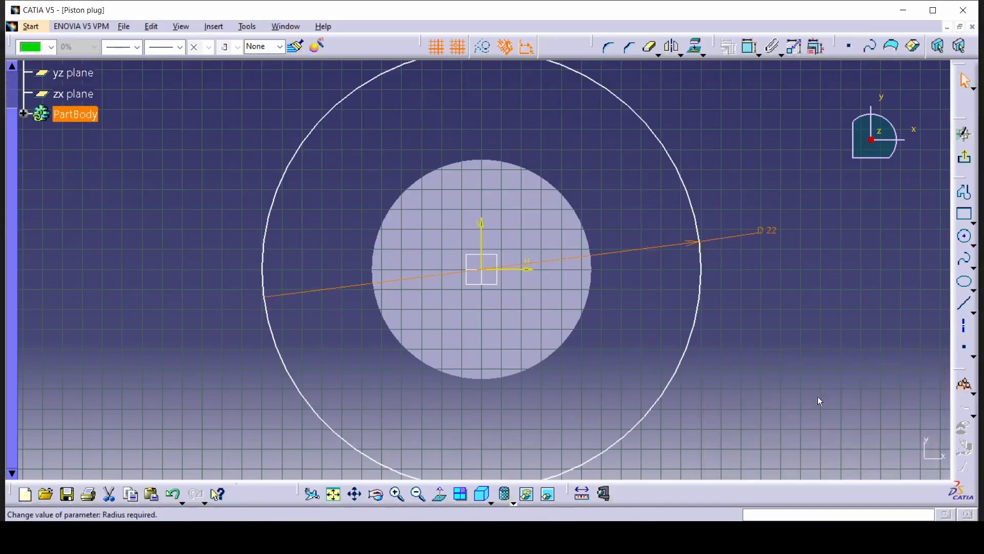
Finish the sketch, check the head thickness in the drawing and pad the 22 mm circle by 3 mm
left_click(964, 155)
key("alt+Tab")
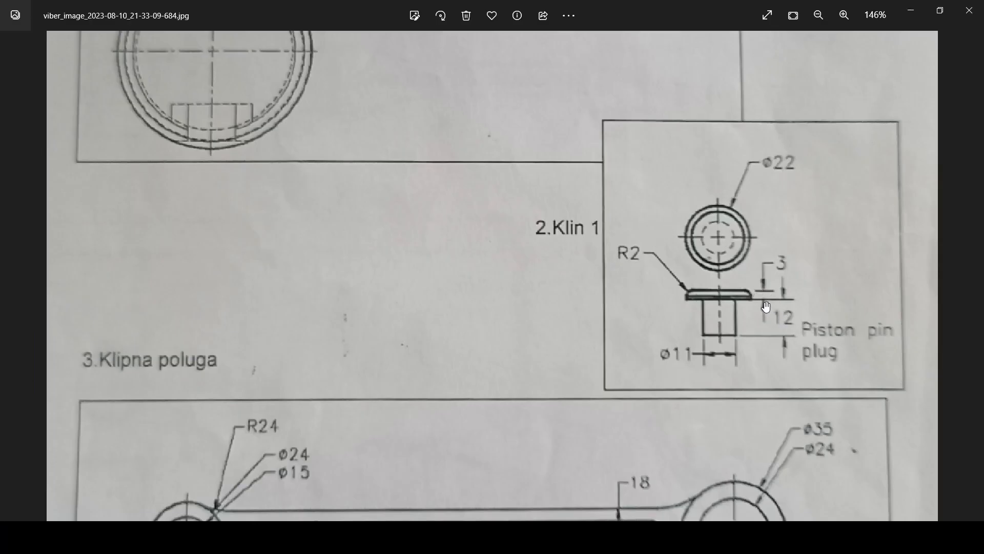
key("alt+Tab")
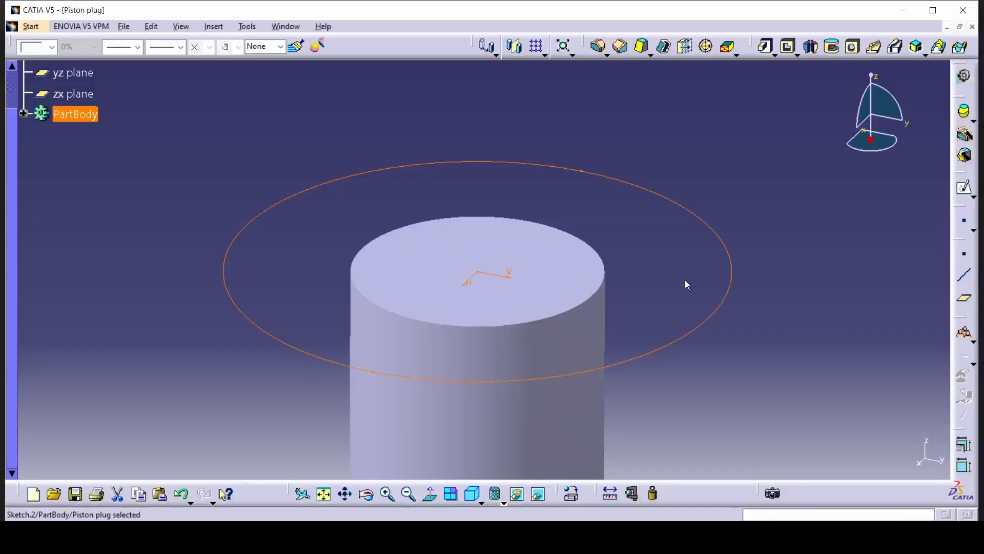
left_click(965, 188)
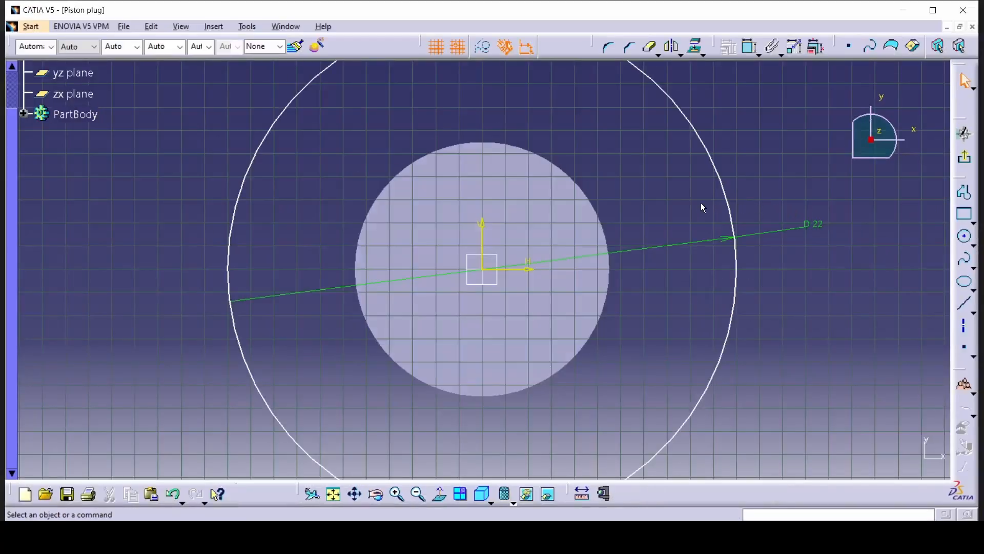
left_click(964, 133)
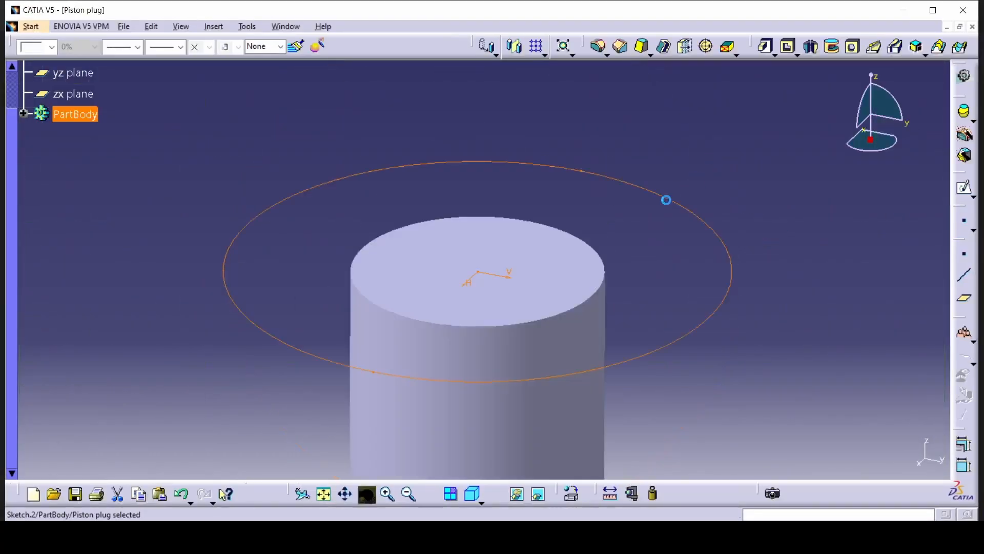
left_click(766, 47)
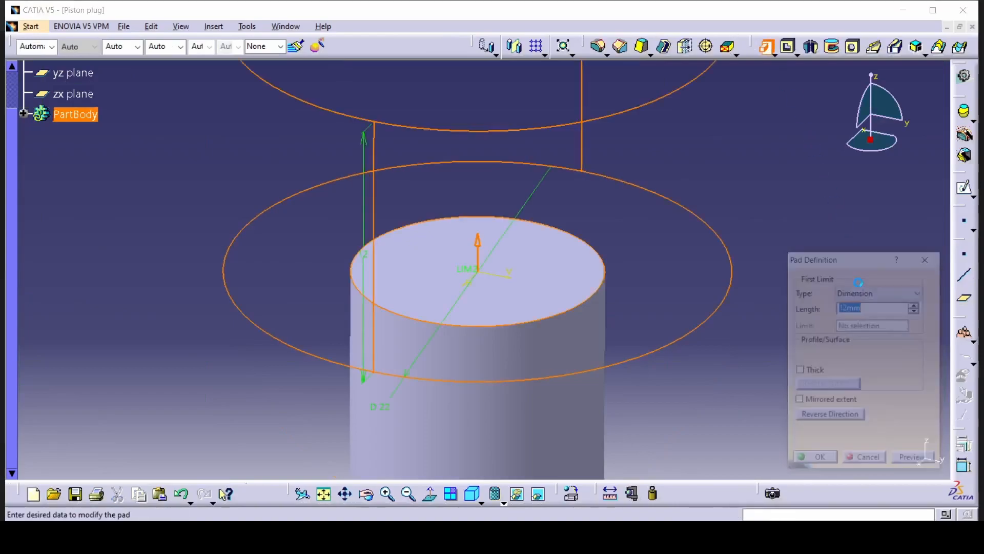
type("3")
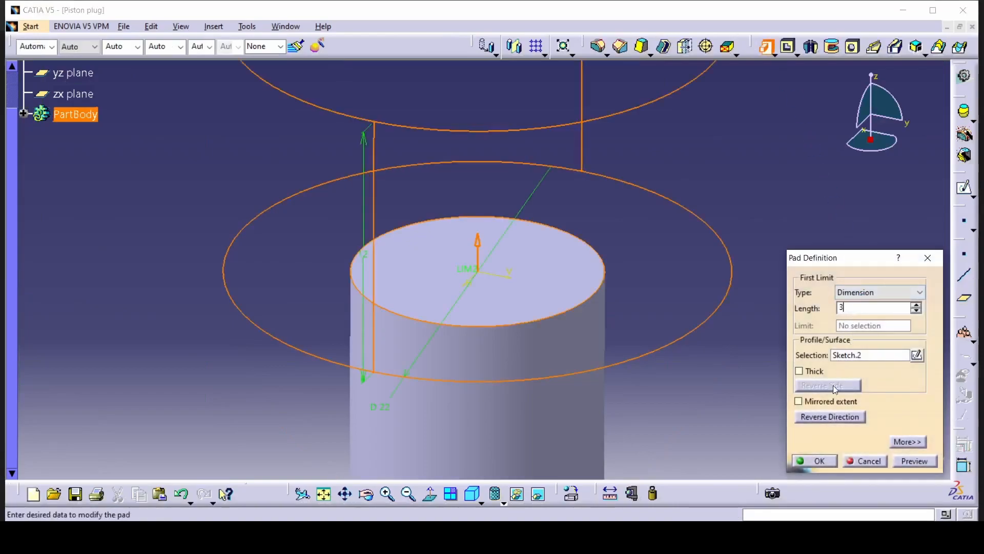
left_click(812, 464)
Round the upper outer edge of the plug's head with an Edge Fillet, correcting its radius to the drawing's 2 mm
key("alt+Tab")
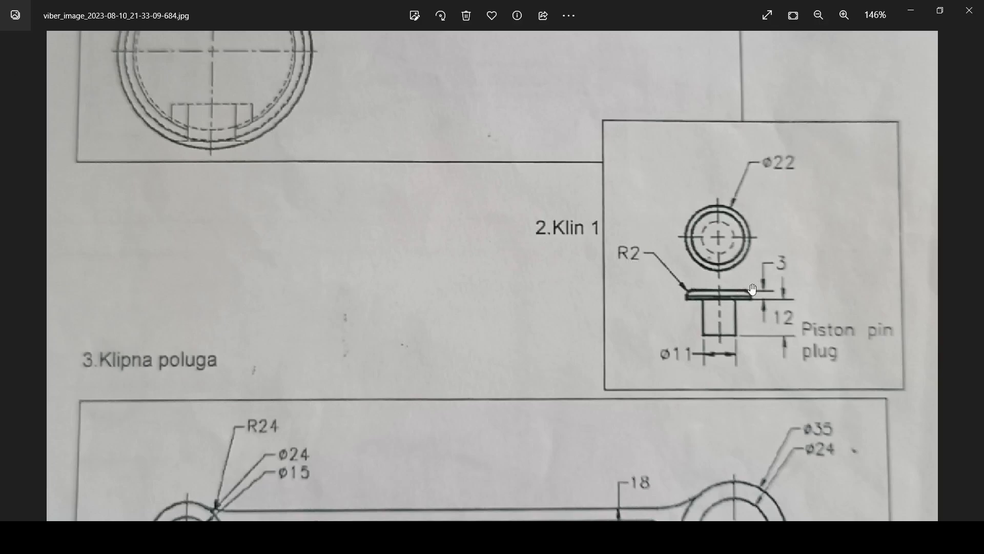
key("alt+Tab")
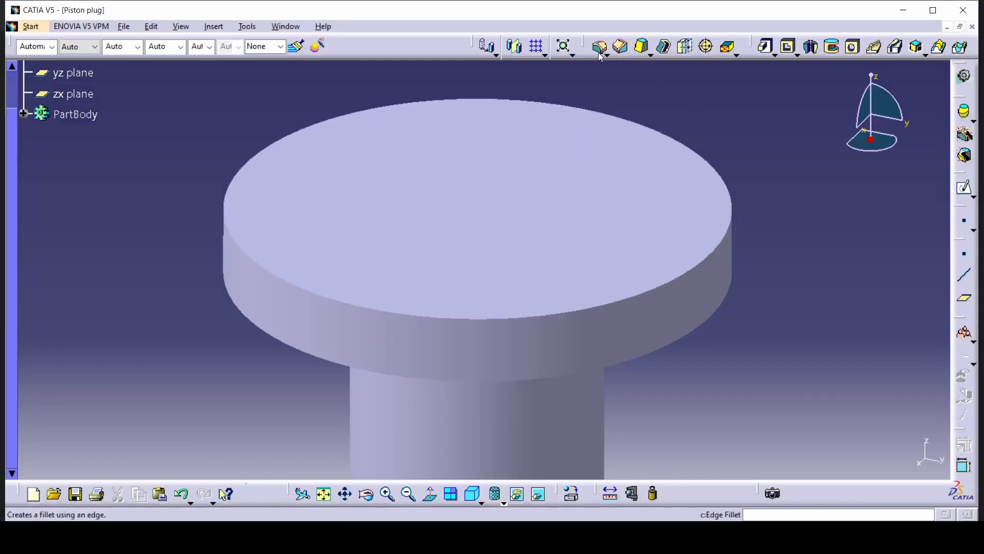
left_click_drag(586, 46, 605, 39)
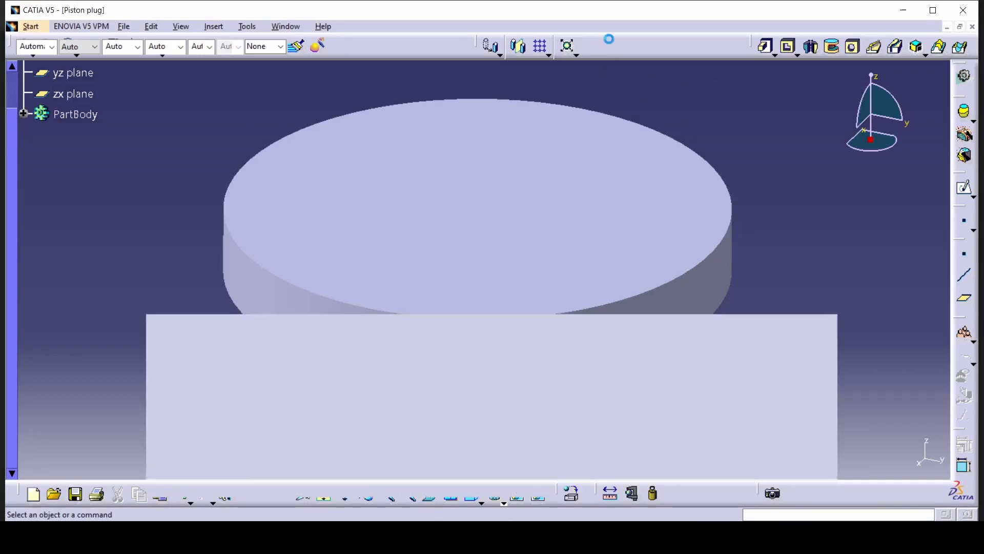
left_click(596, 47)
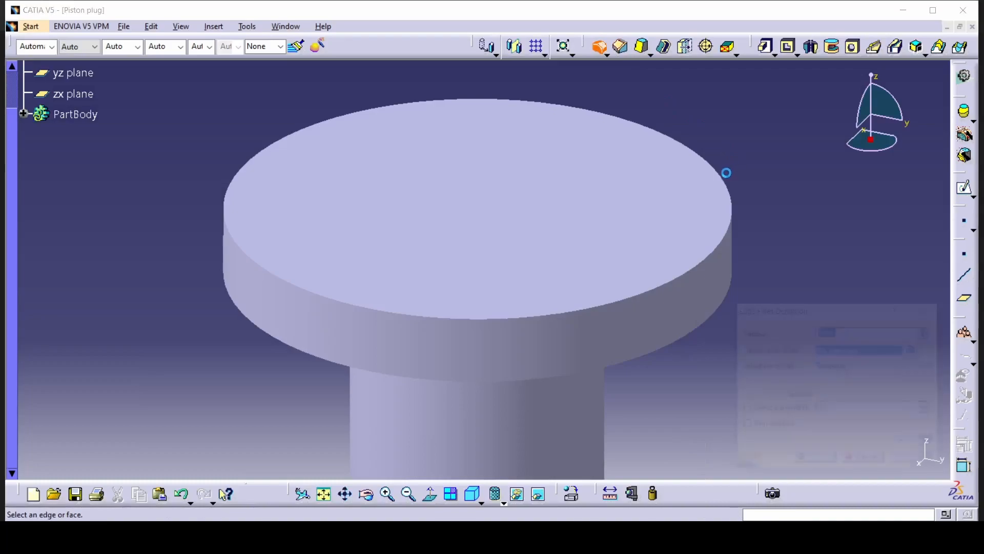
left_click(732, 186)
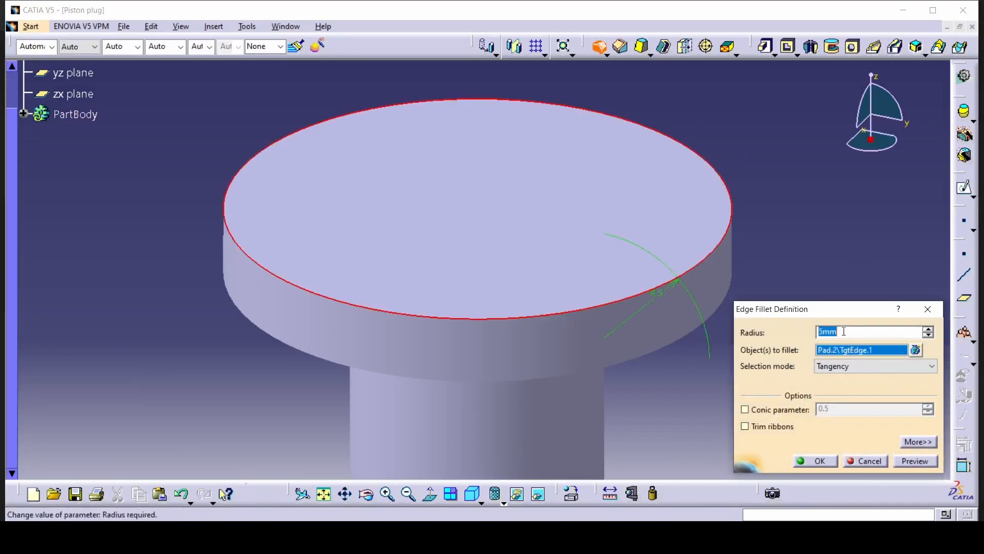
type("10")
left_click(825, 461)
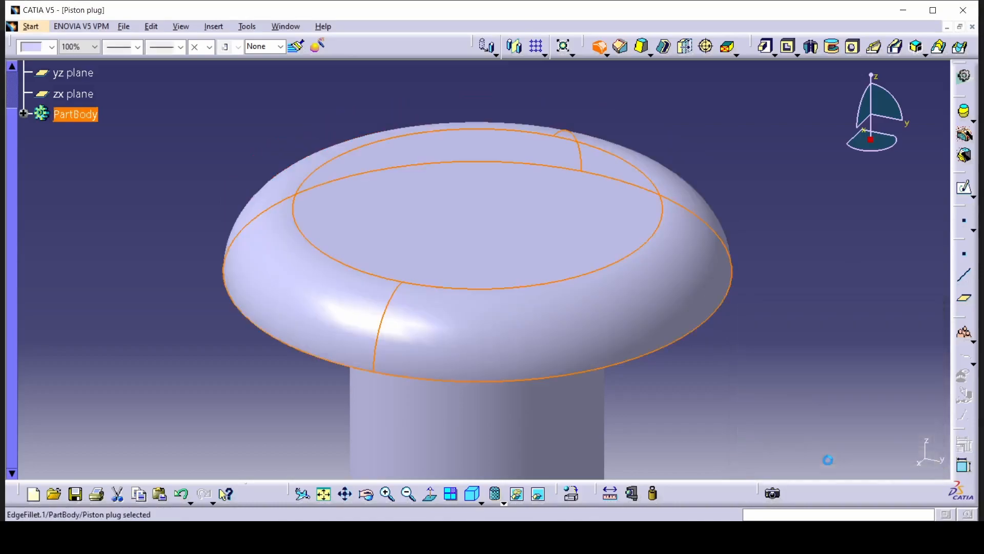
left_click(702, 246)
double_click(701, 245)
type("5")
left_click(815, 460)
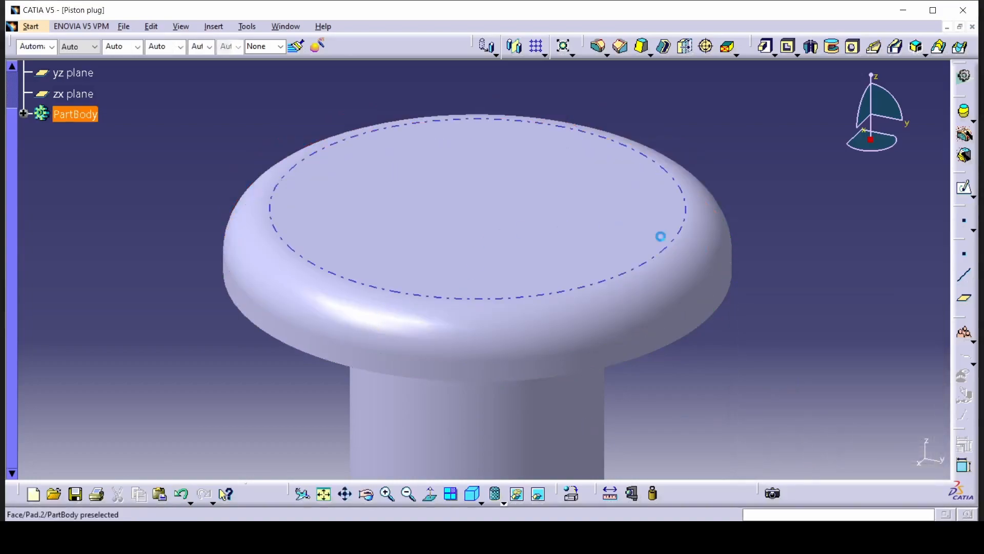
Display the part as Shading with Edges in the front view and compare it with the piston pin plug drawing
left_click(503, 501)
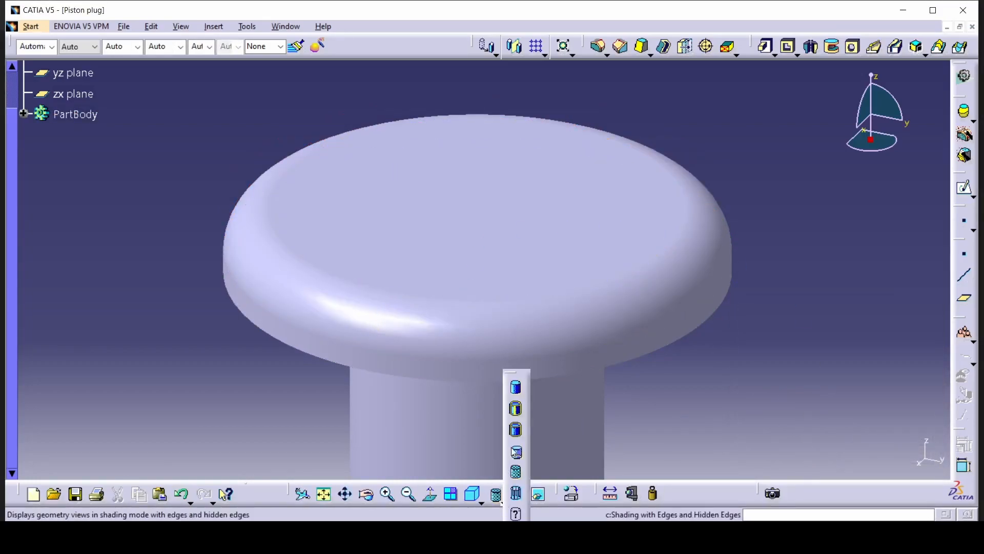
left_click(515, 413)
middle_click_drag(736, 400, 730, 335)
left_click(493, 505)
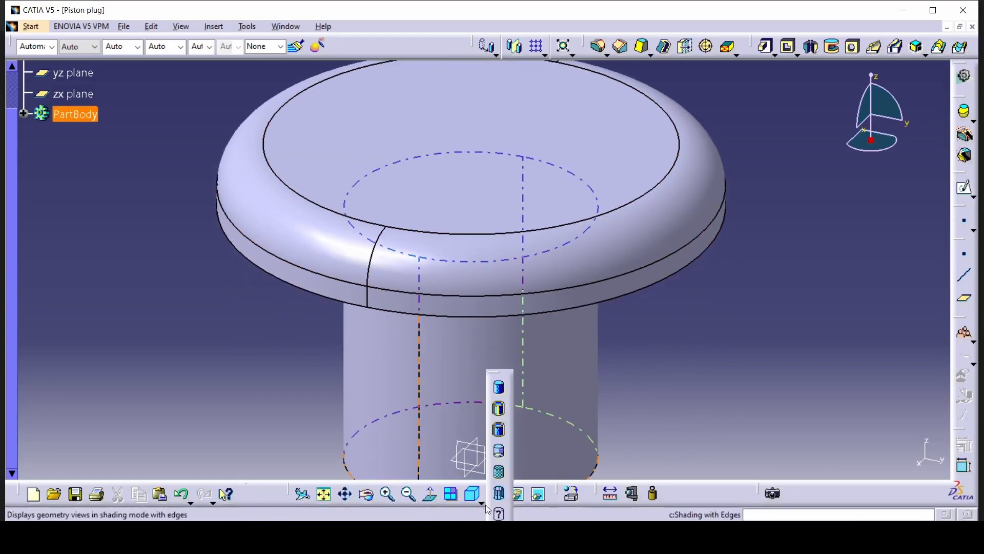
left_click(481, 502)
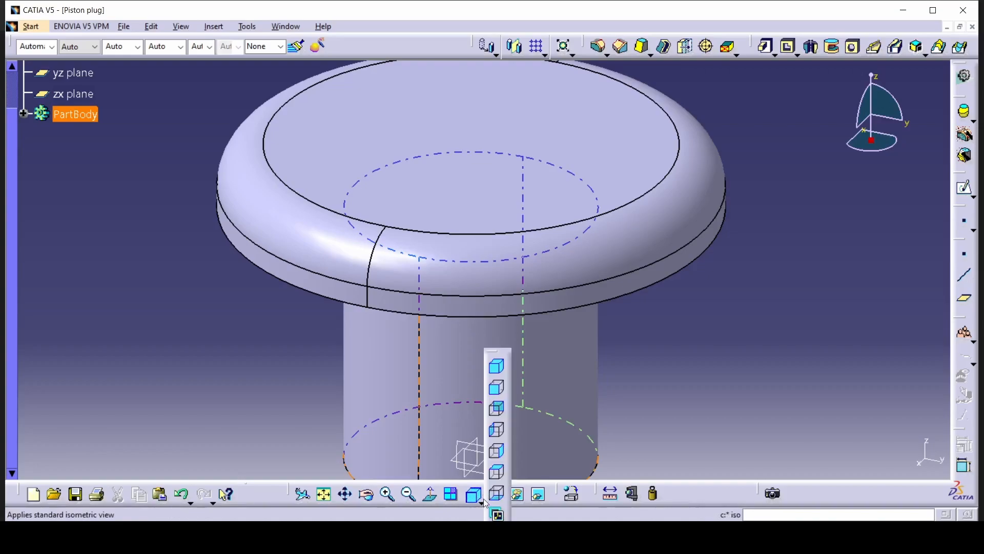
left_click(496, 390)
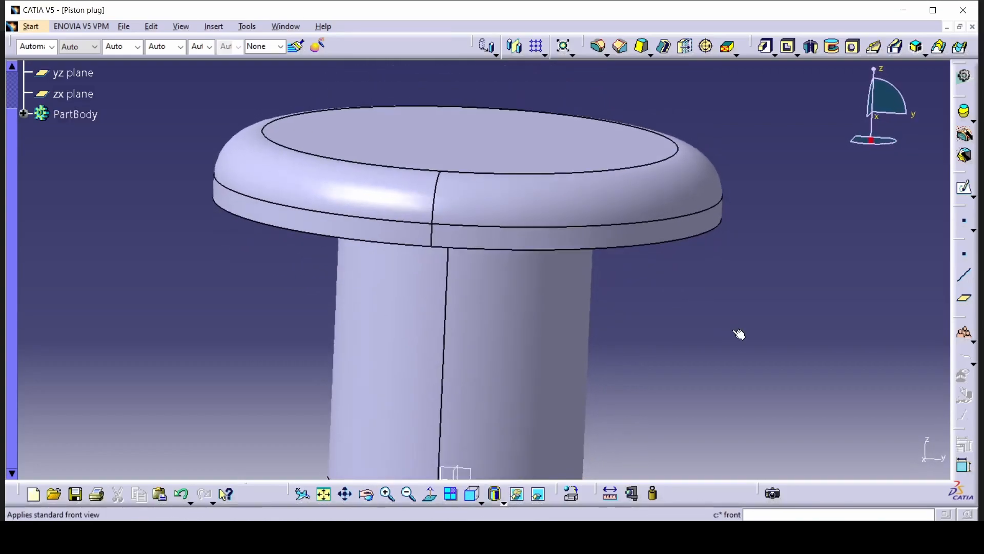
key("alt+Tab")
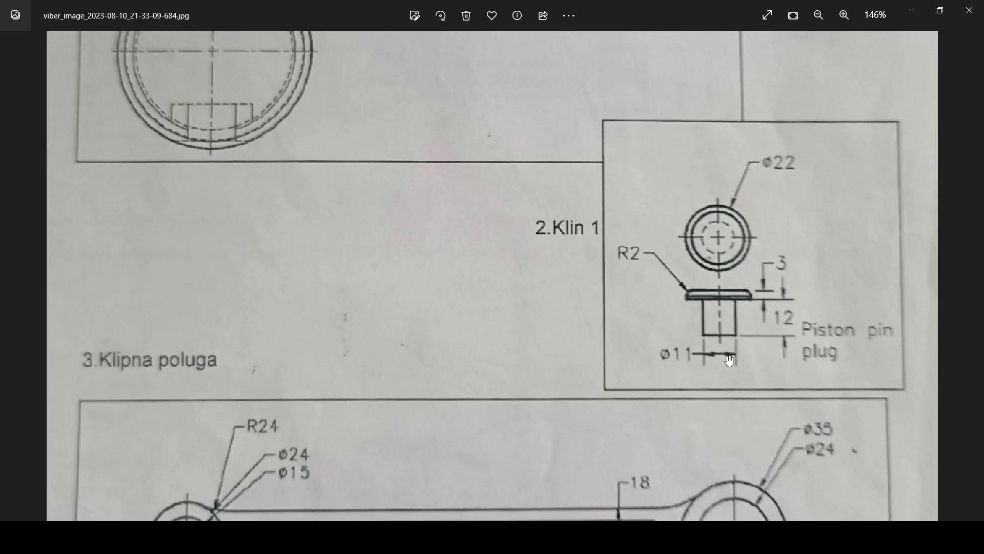
key("alt+Tab")
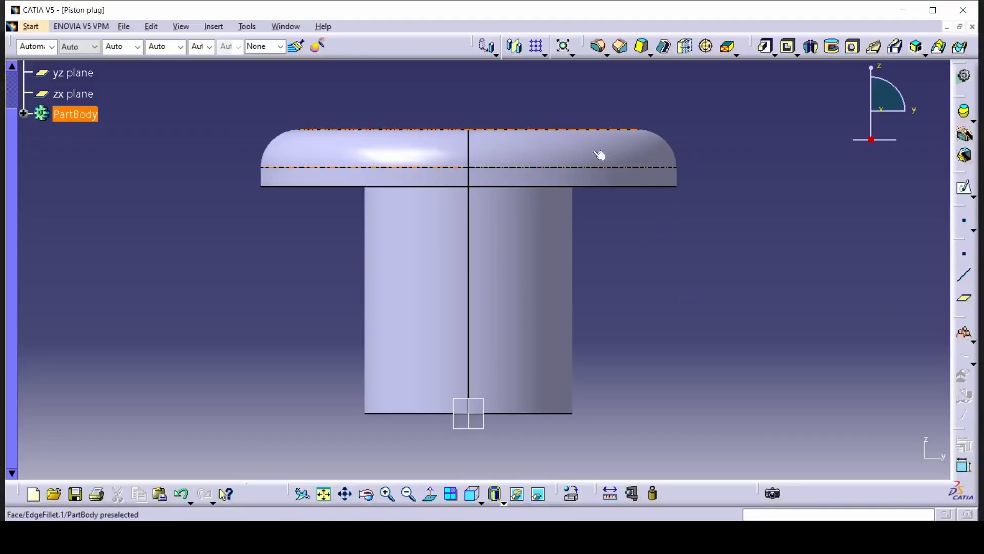
key("alt+Tab")
key("alt+Tab")
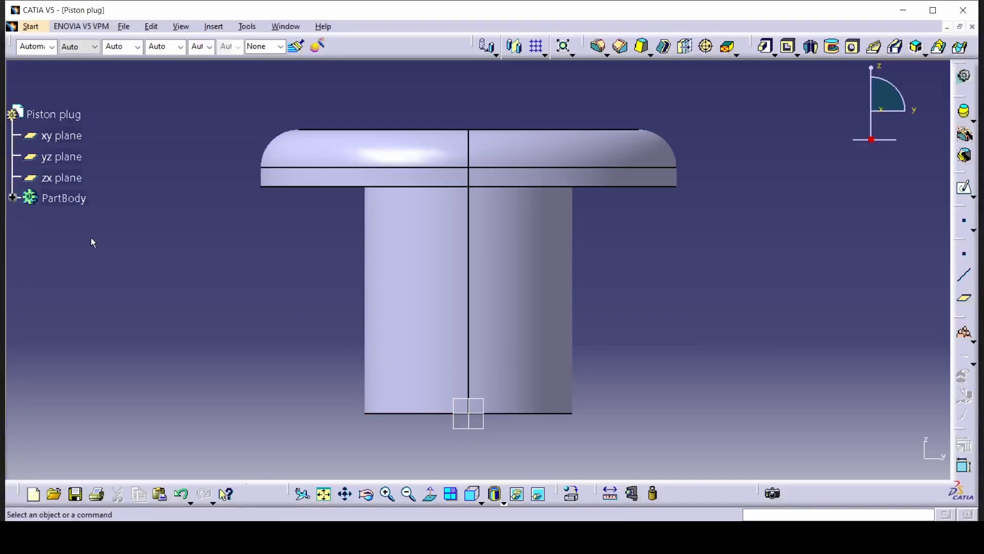
Save the part as Piston plug.CATPart in the Radial piston rod folder under Downloads and close it
left_click(79, 491)
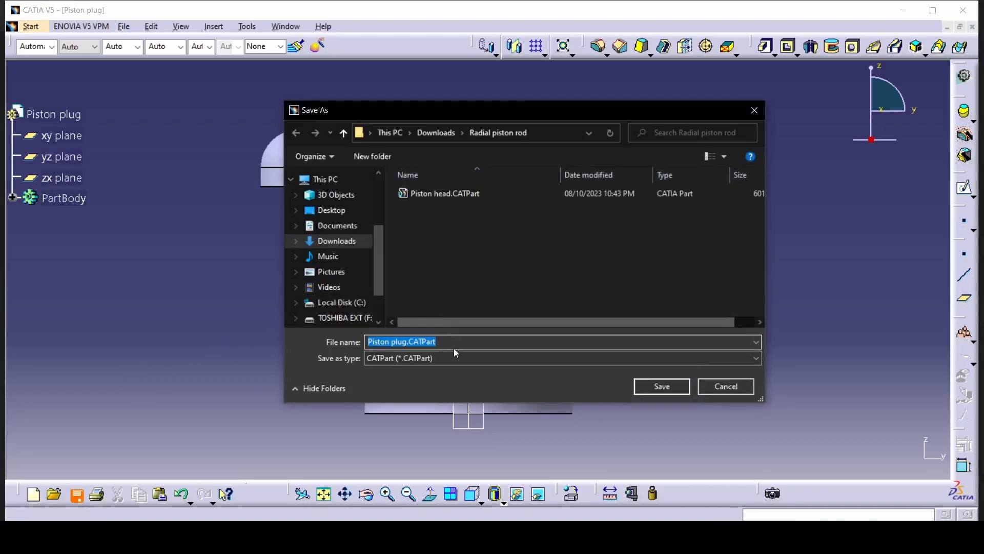
left_click(339, 243)
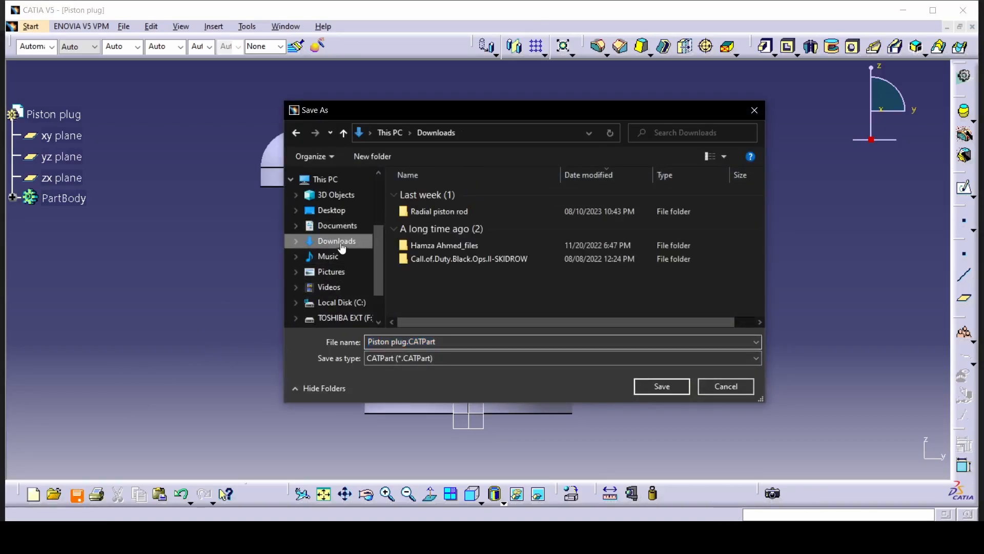
double_click(423, 212)
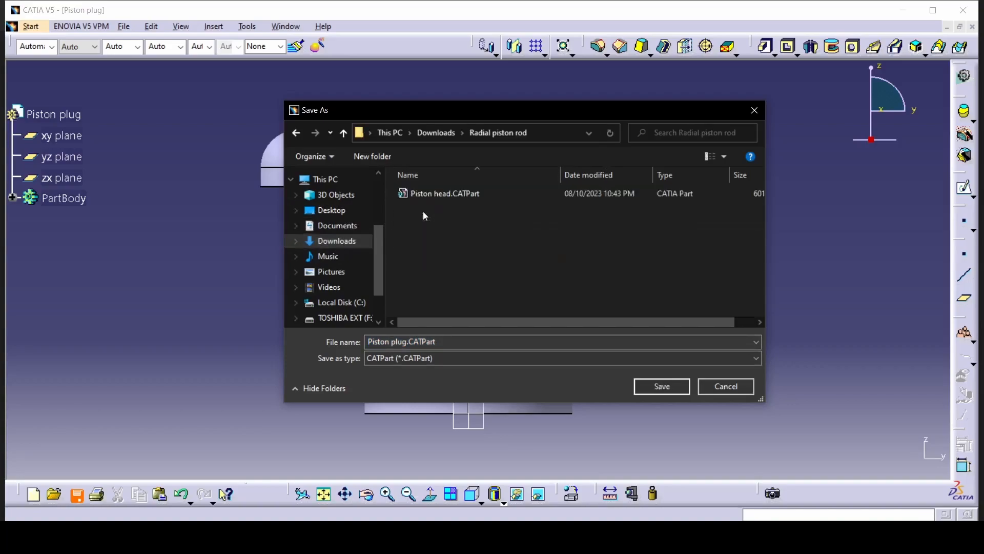
left_click(681, 392)
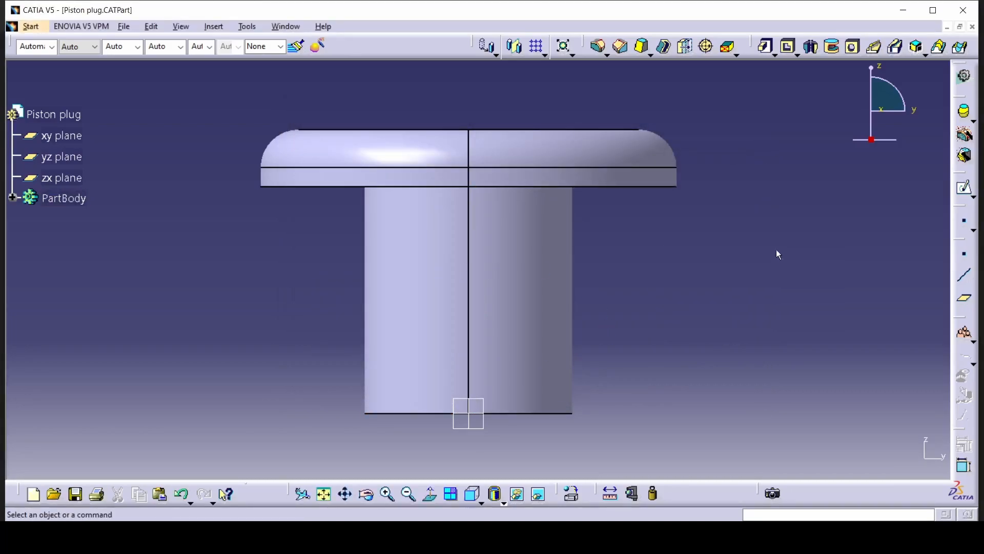
left_click(973, 27)
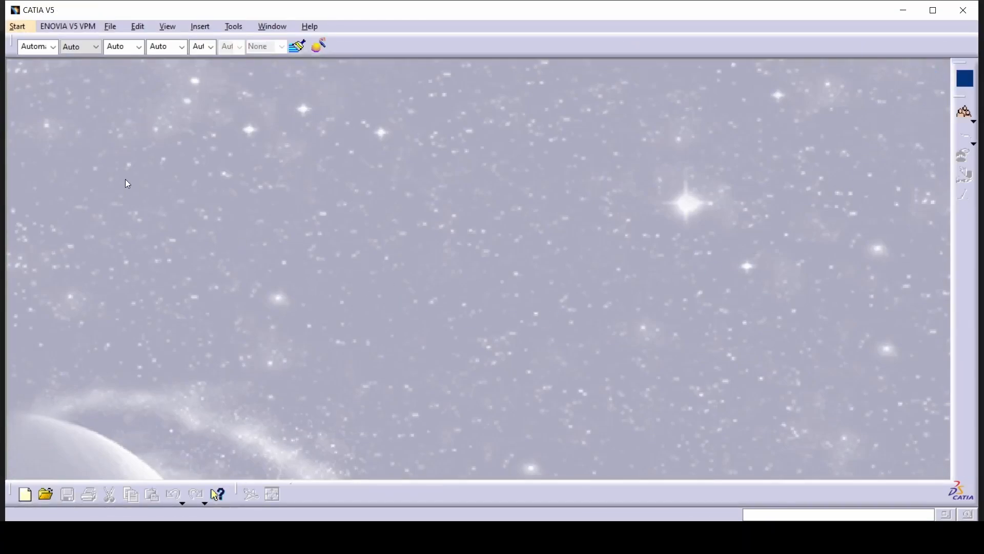
Create a new Part Design part named Piston rod with hybrid design enabled and fit the view
left_click(17, 27)
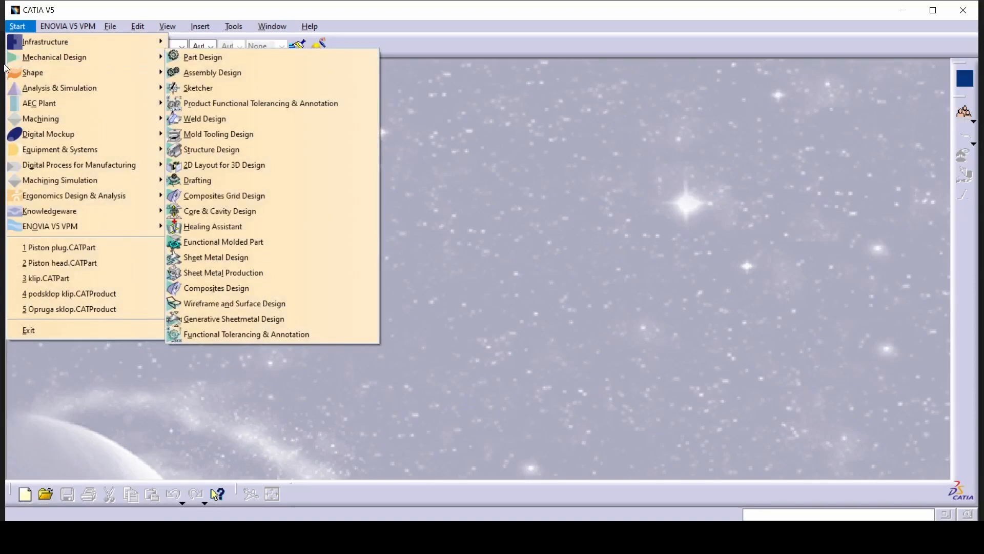
mouse_move(42, 65)
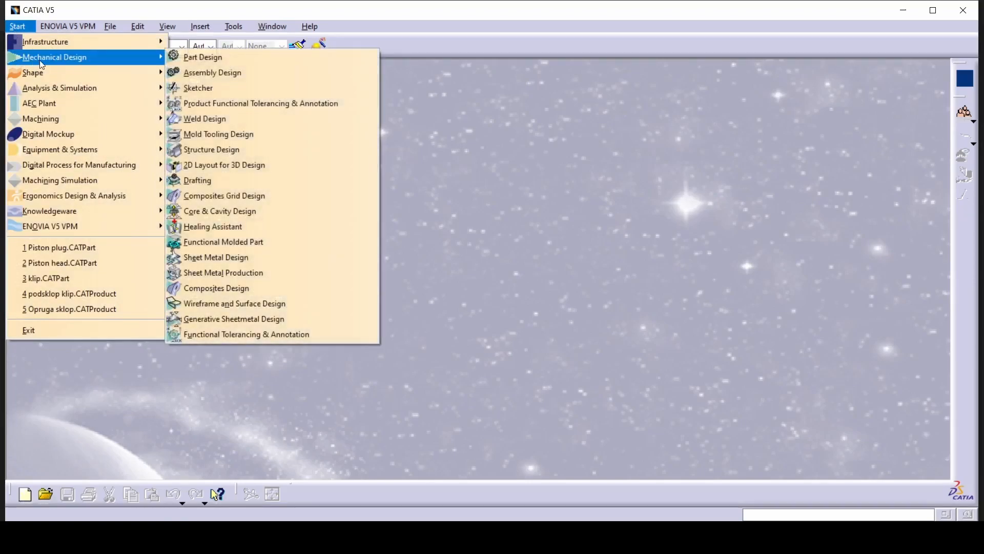
left_click(215, 59)
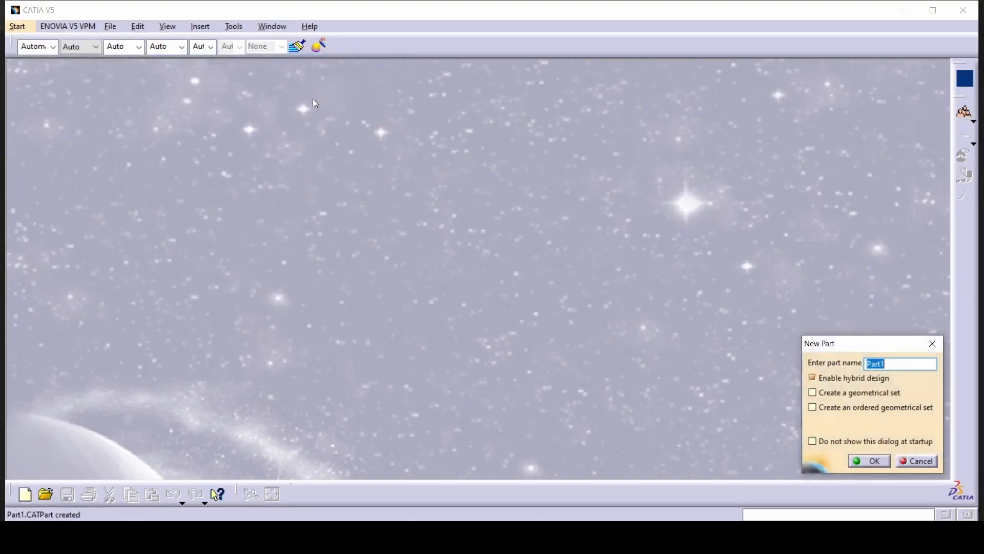
type("Piston rod")
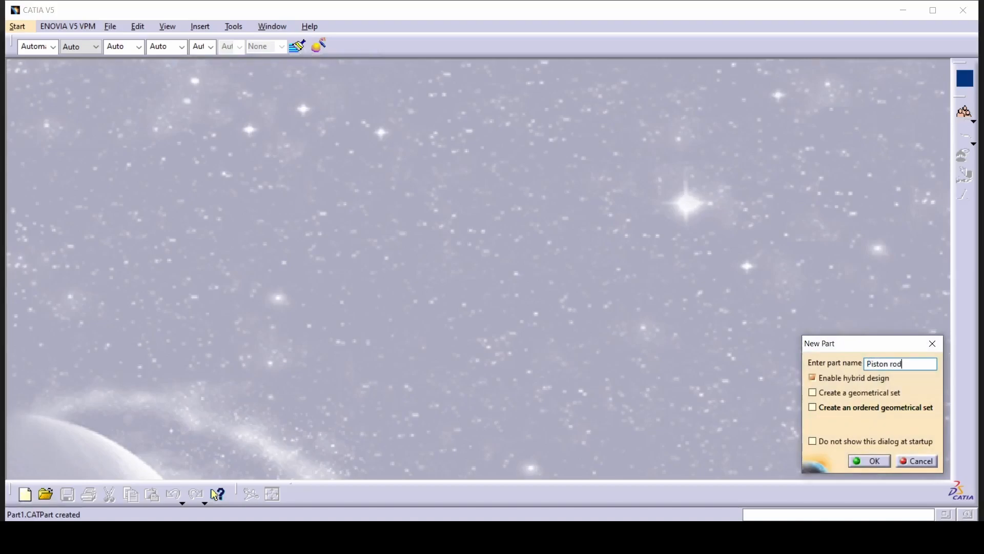
left_click(869, 461)
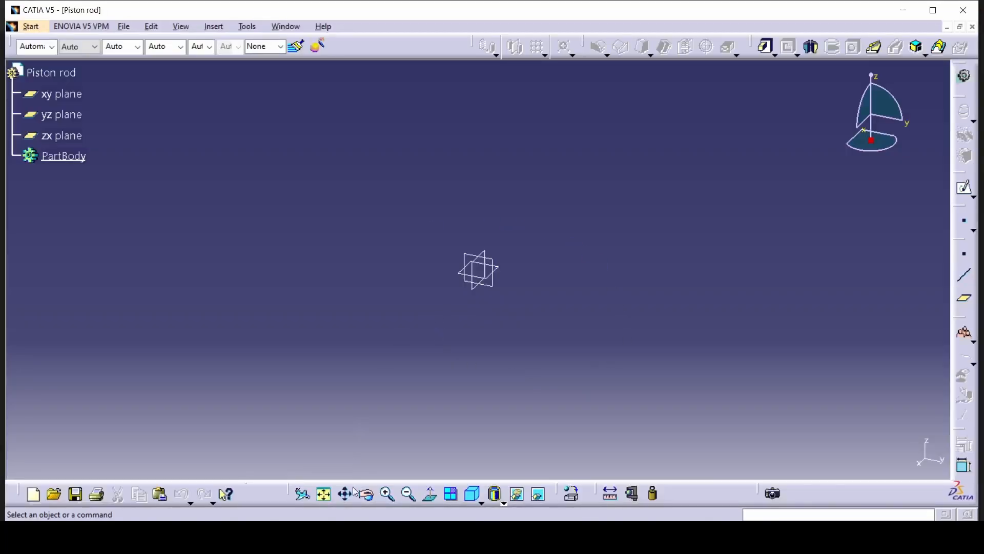
left_click(324, 495)
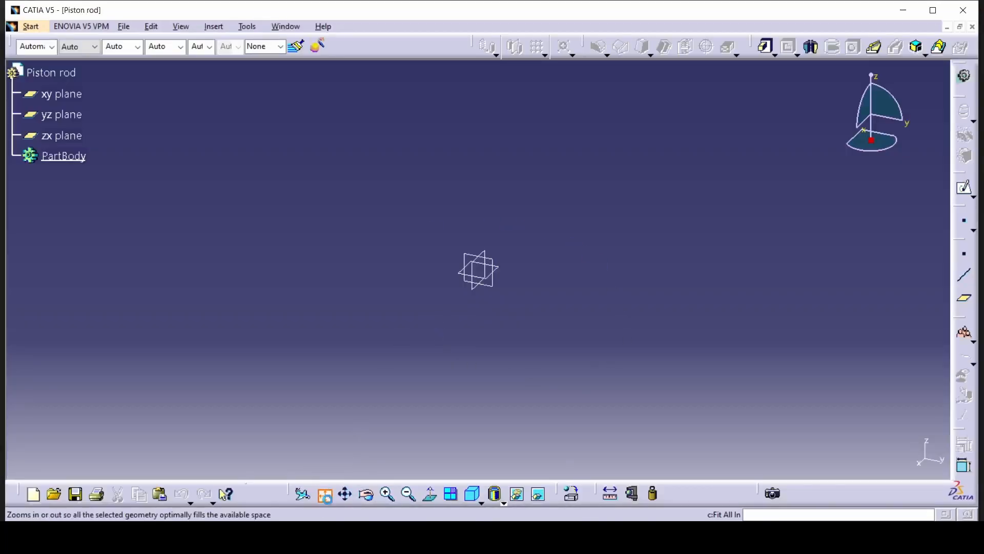
Examine the piston rod drawing for the diameters, lengths and thicknesses in its top view and Section A-A
key("alt+Tab")
left_click_drag(473, 399, 473, 97)
scroll(490, 168, "down", 1)
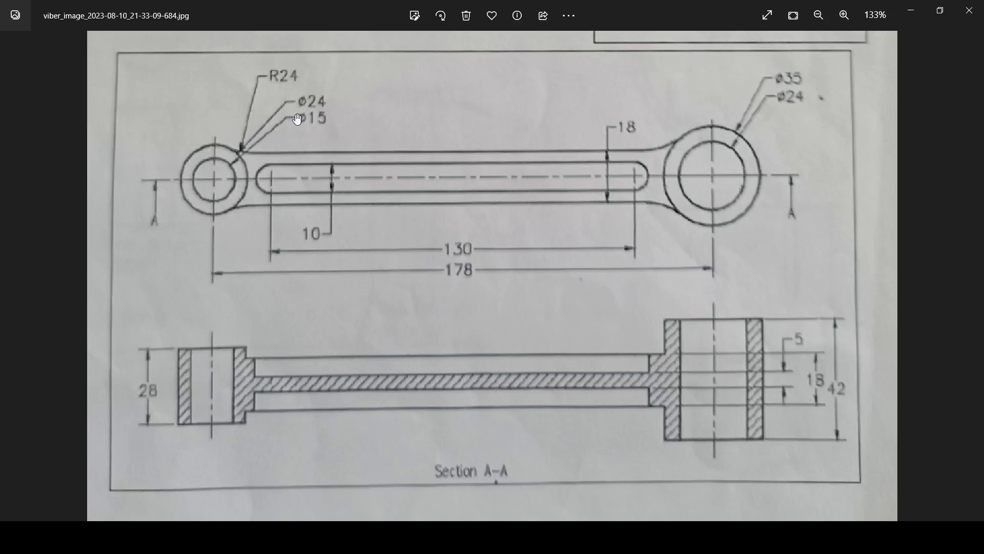
key("alt+Tab")
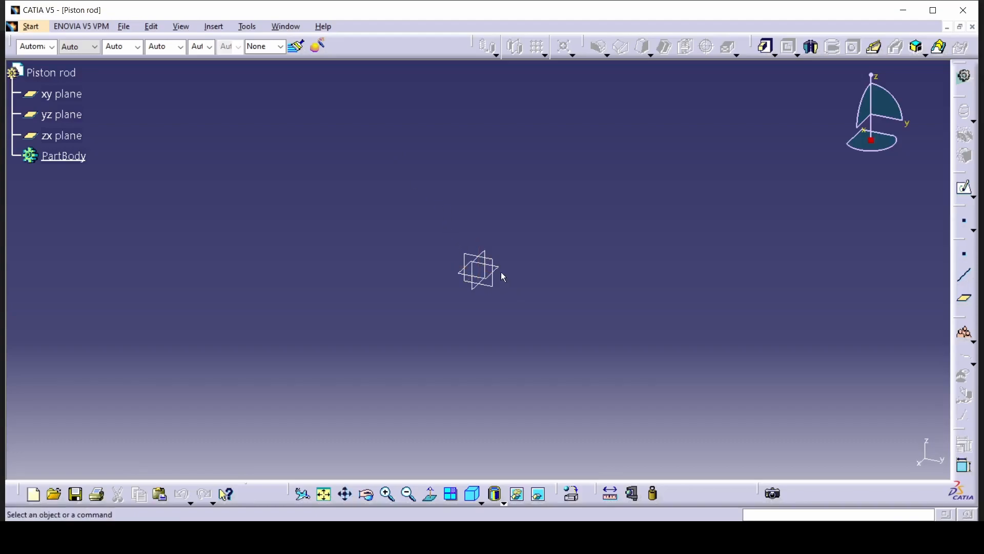
Sketch a circle centred on the origin in the xy plane and constrain its diameter to 24 mm
left_click(498, 271)
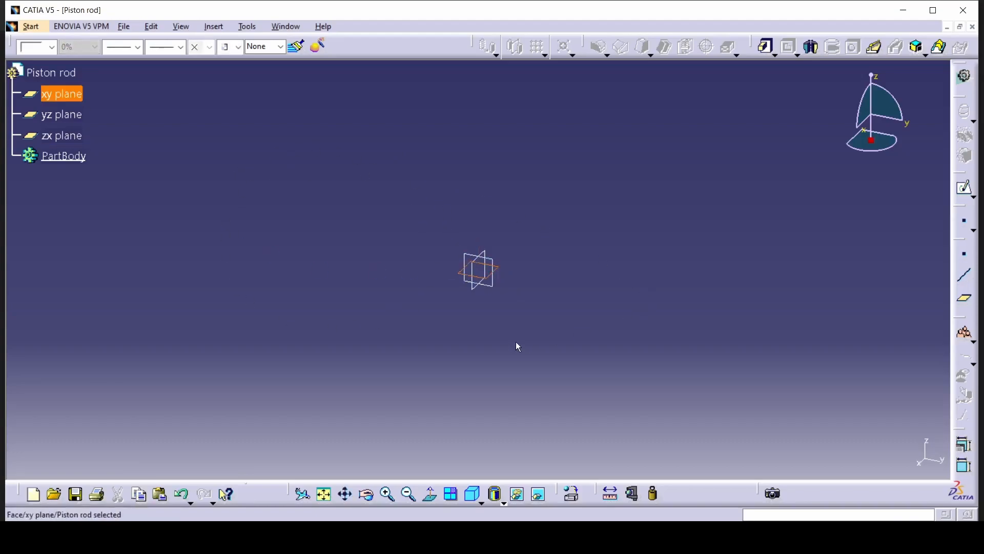
left_click(965, 189)
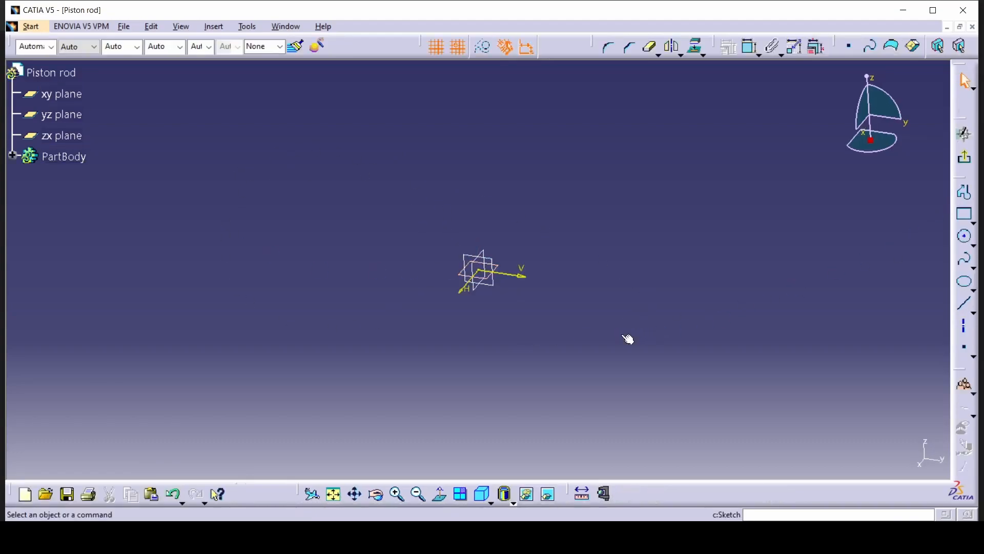
left_click(964, 236)
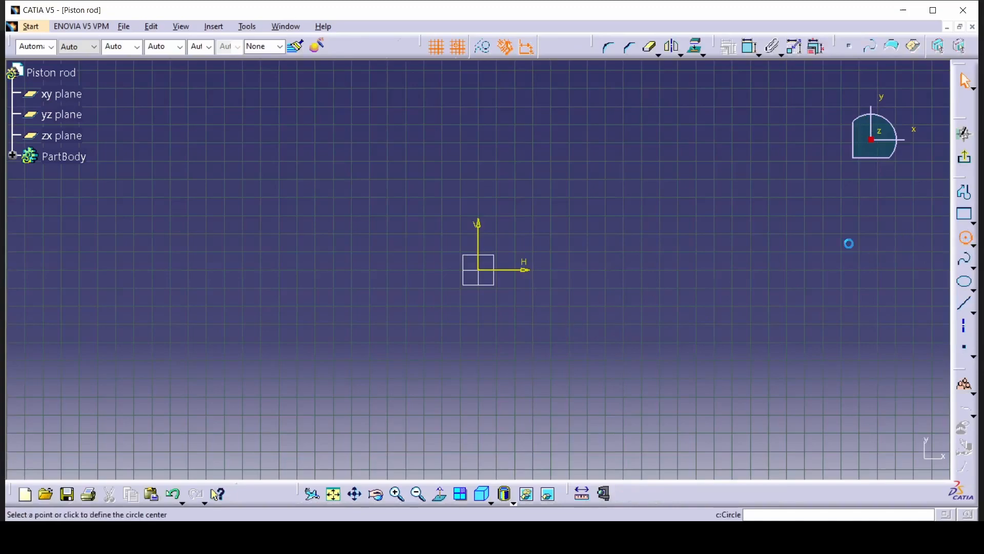
left_click(481, 272)
left_click(568, 231)
left_click(656, 264)
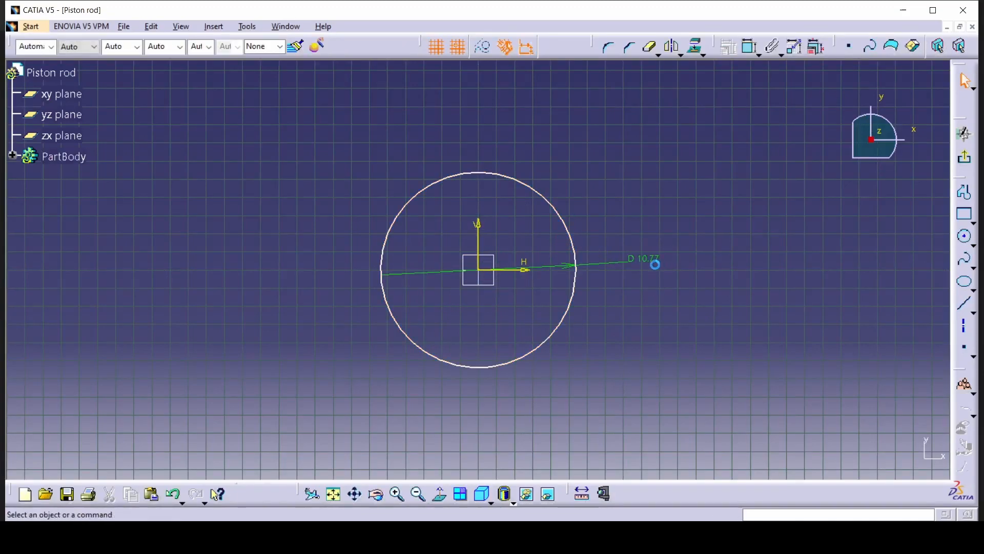
double_click(654, 264)
type("24")
key("Return")
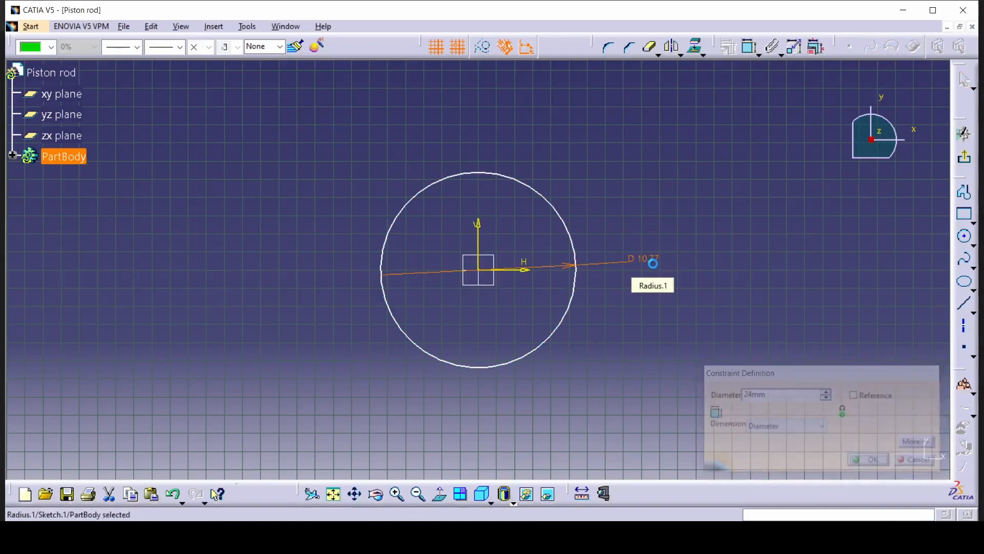
left_click(660, 265)
Finish the sketch and pad the 24 mm circle with a length of 14 mm and Mirrored extent enabled
left_click(965, 214)
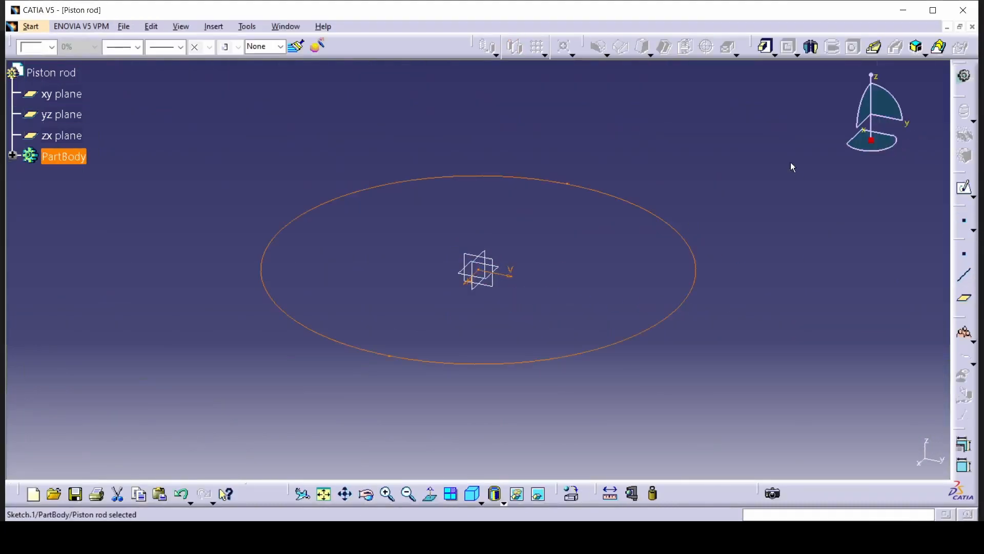
left_click(765, 46)
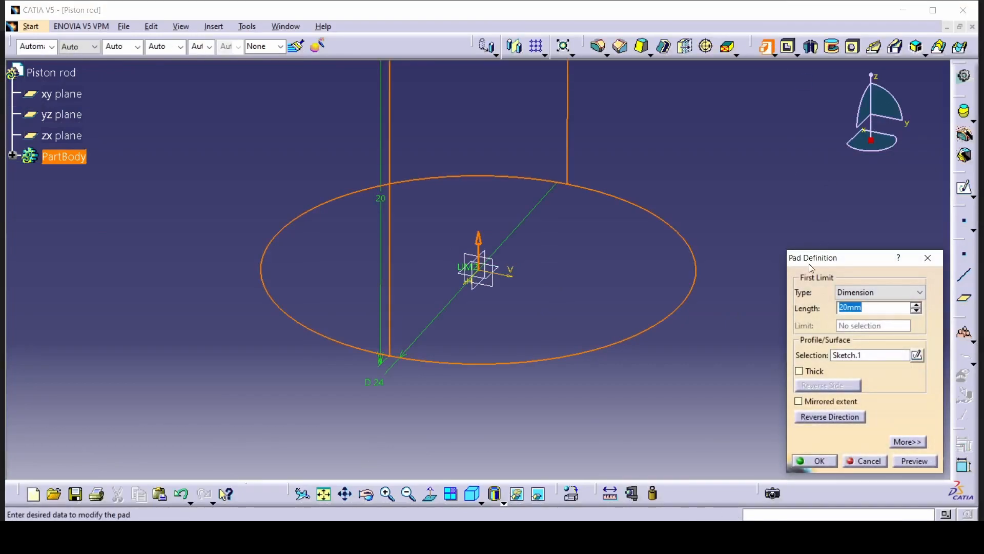
left_click(799, 401)
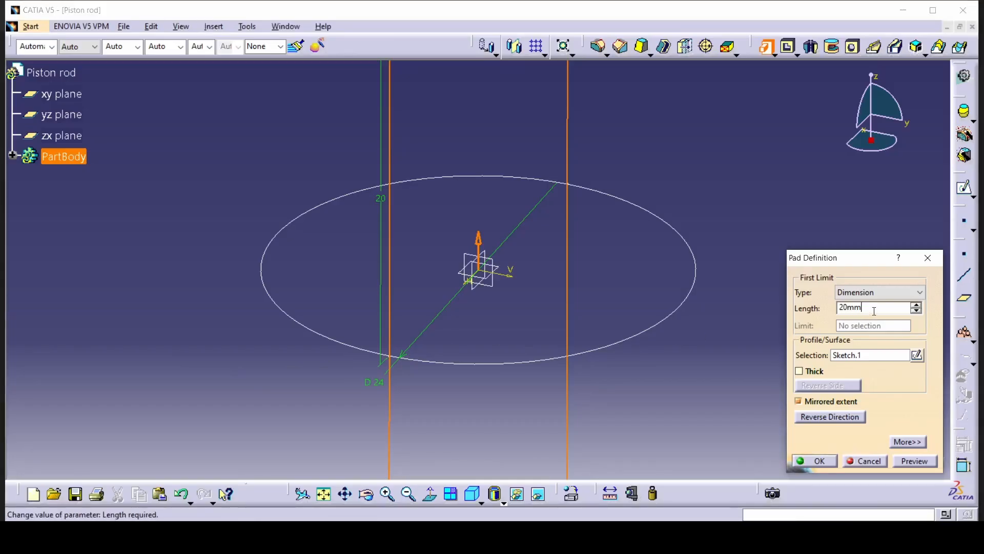
double_click(857, 309)
type("40")
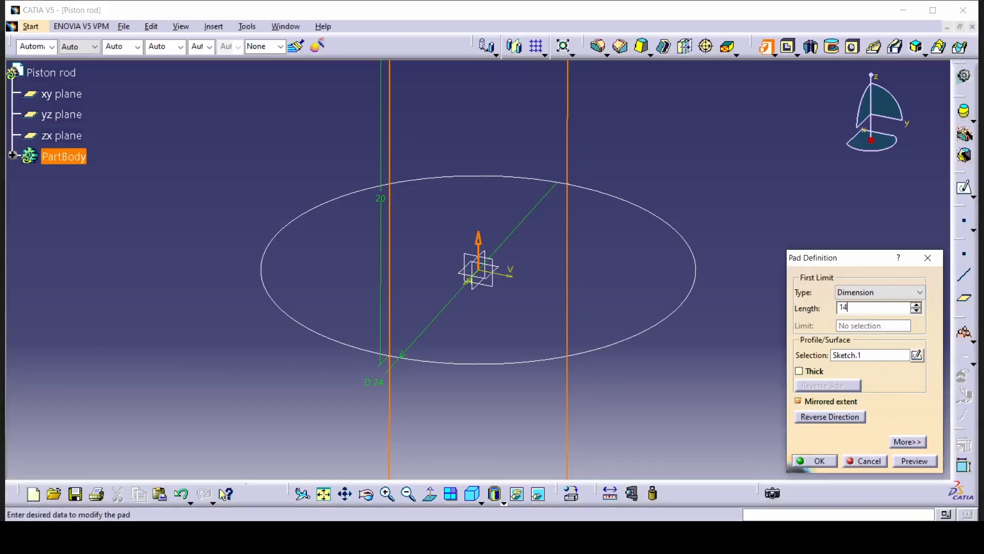
key("Return")
Check the cylinder's height by projecting its silhouette edges into a yz plane sketch and dimensioning one edge, discard the projection and leave the sketch
middle_click(701, 268)
middle_click_drag(700, 268, 648, 334)
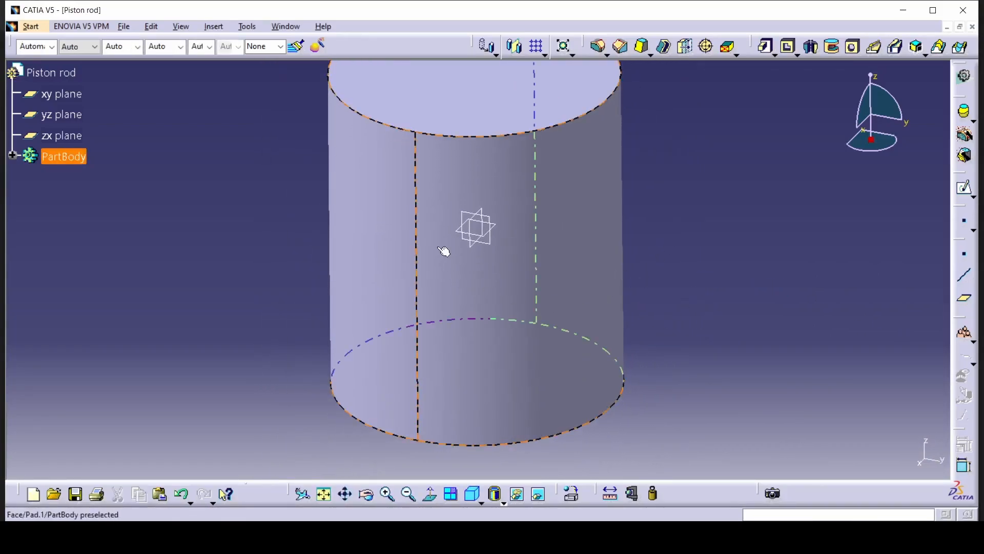
left_click(493, 245)
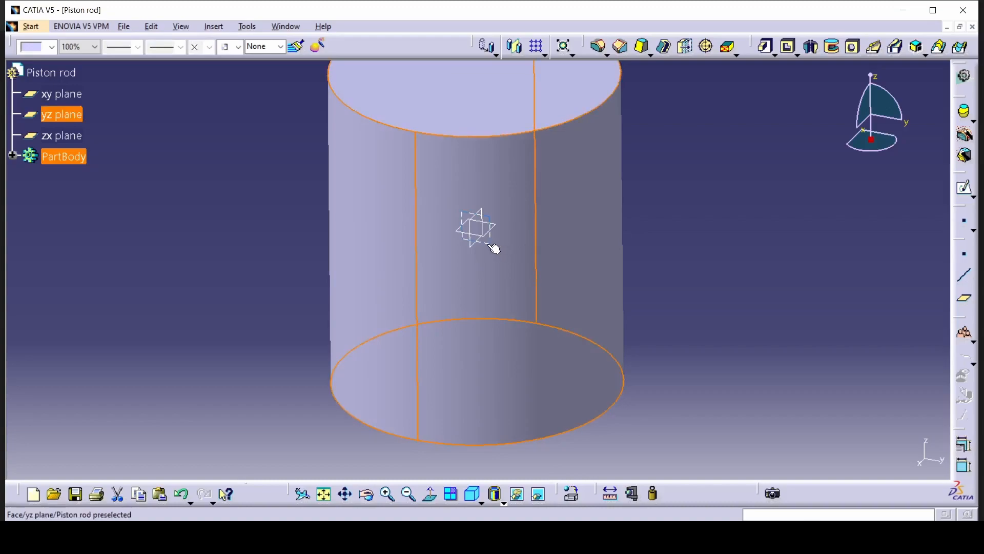
left_click(965, 187)
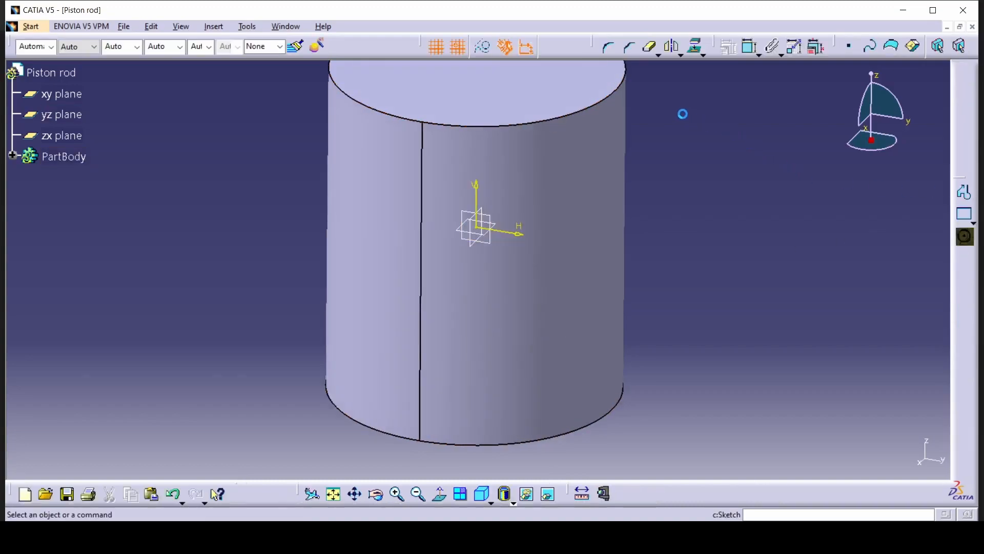
left_click(707, 56)
left_click(717, 117)
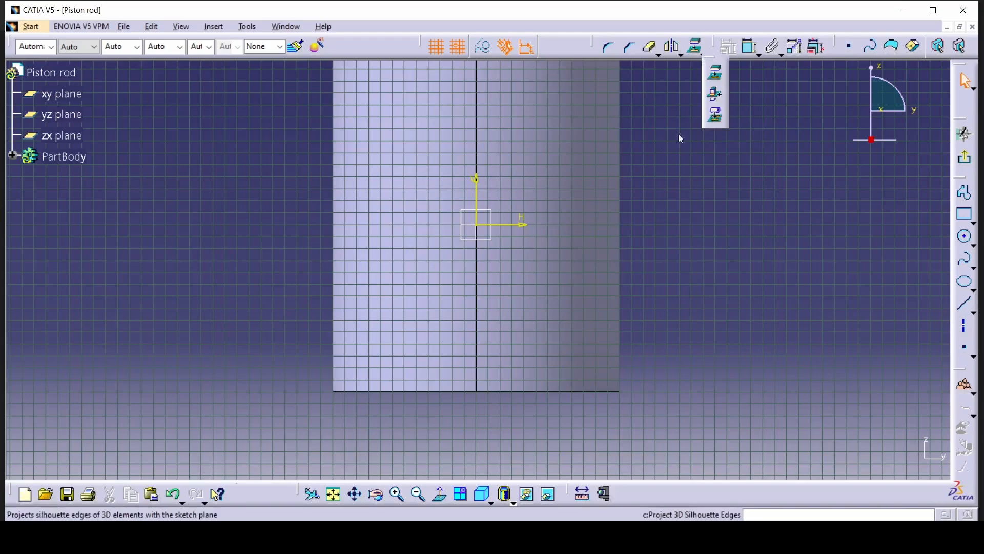
left_click(589, 163)
left_click(587, 297)
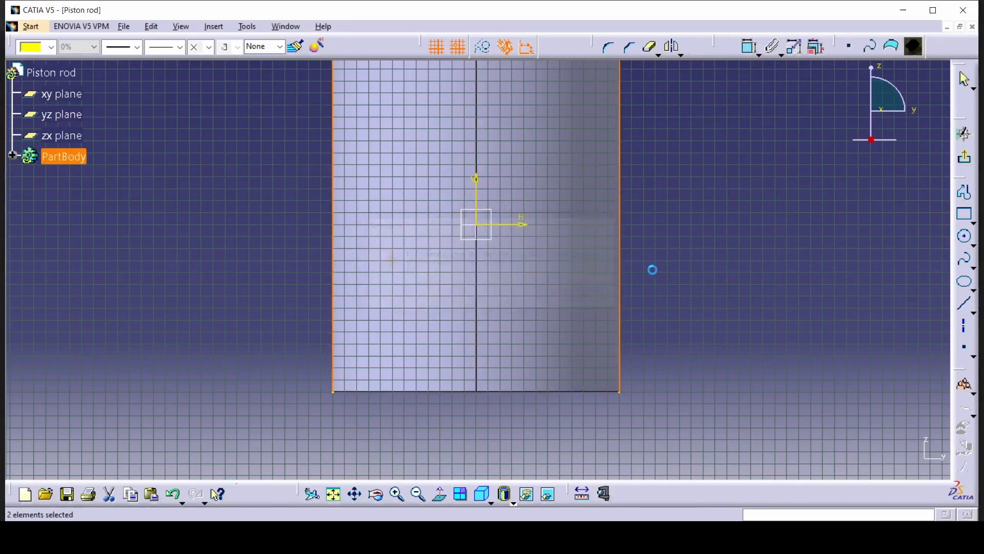
left_click(598, 262)
left_click(676, 268)
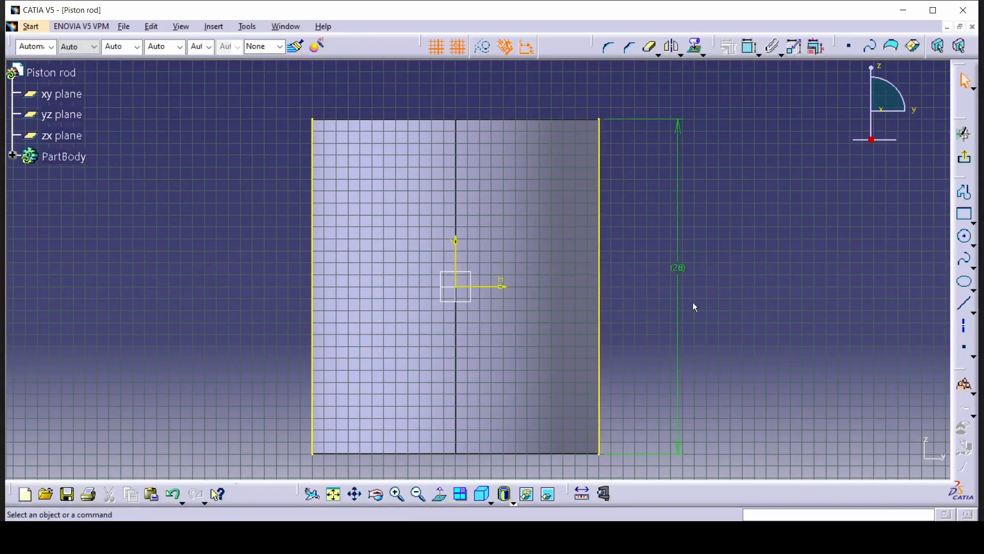
key("ctrl+z")
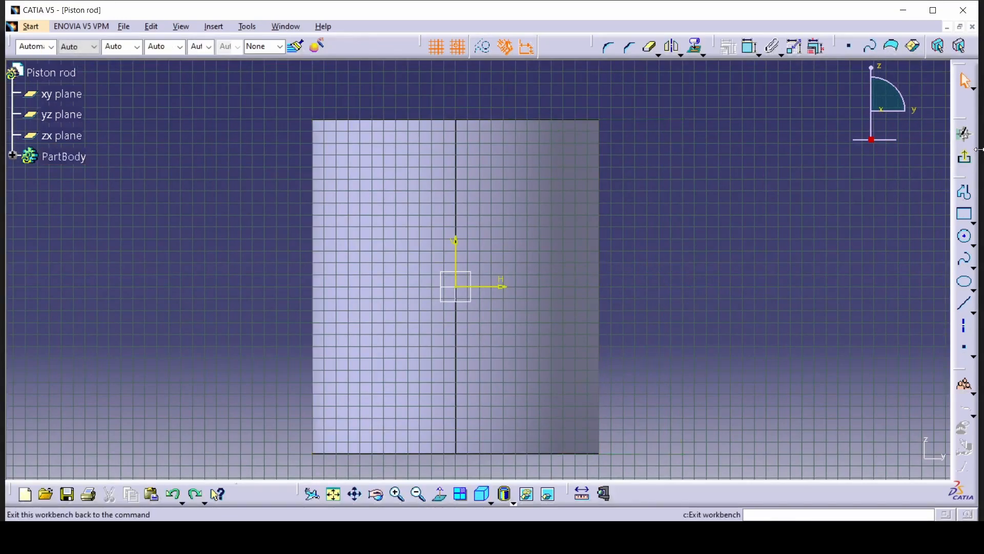
left_click(957, 165)
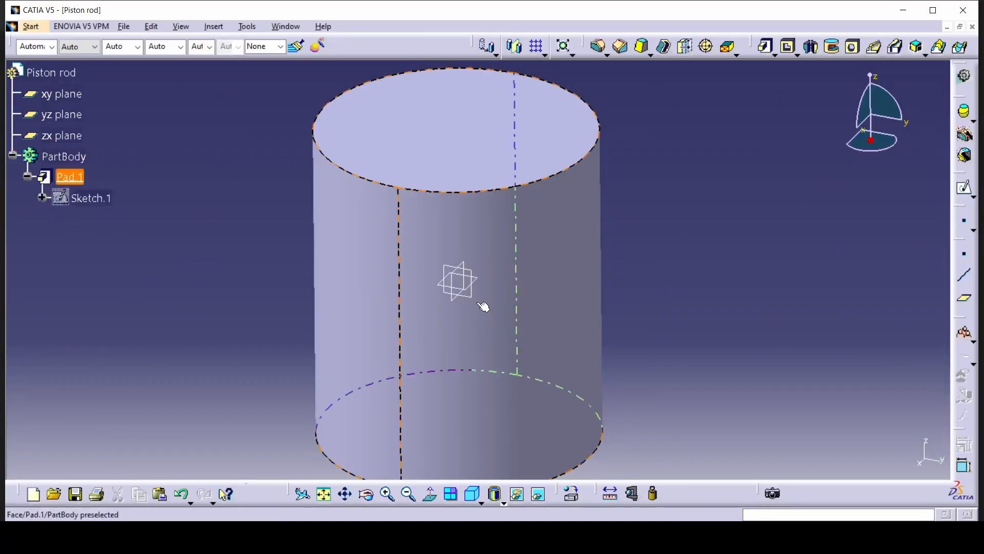
Consult the piston rod drawing again and open a new sketch on the xy plane
key("alt+Tab")
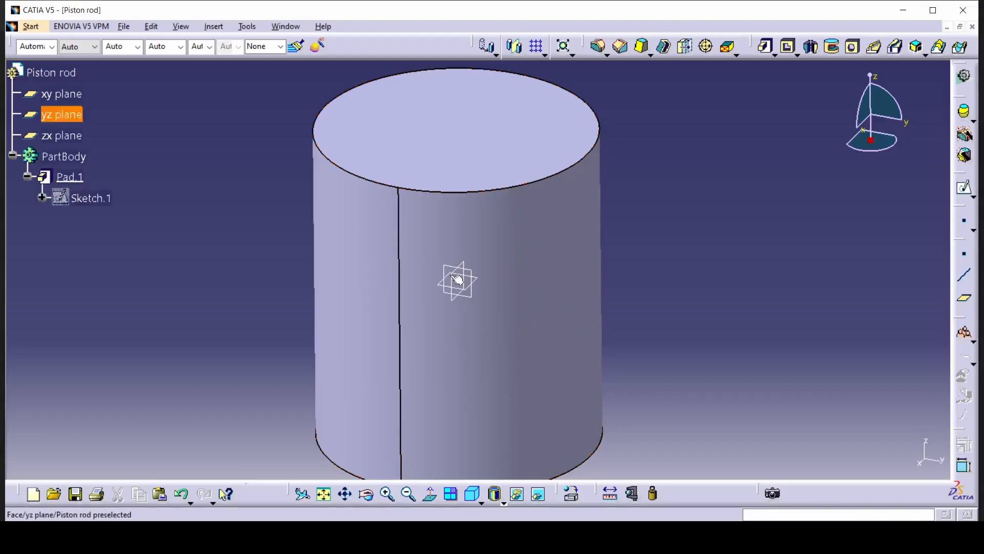
left_click(475, 290)
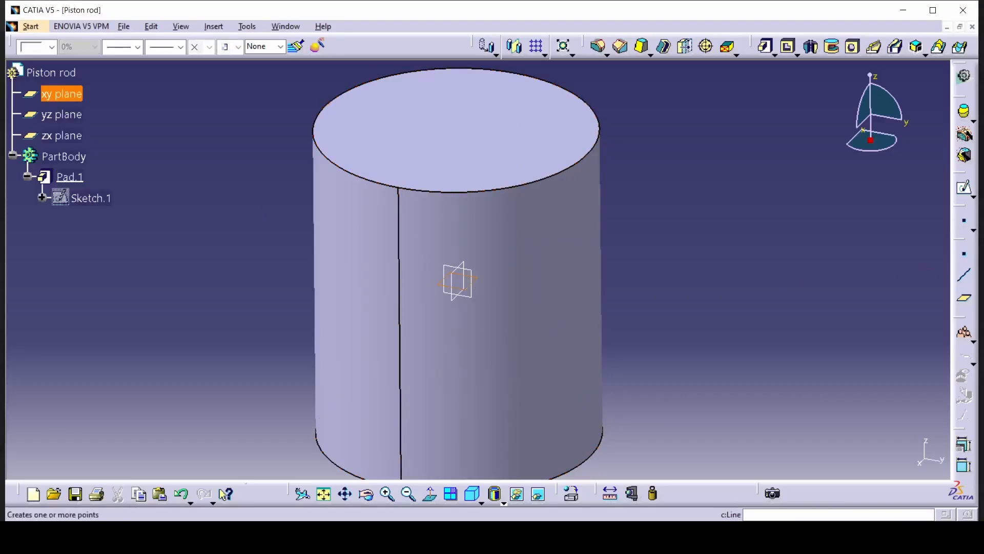
left_click(968, 187)
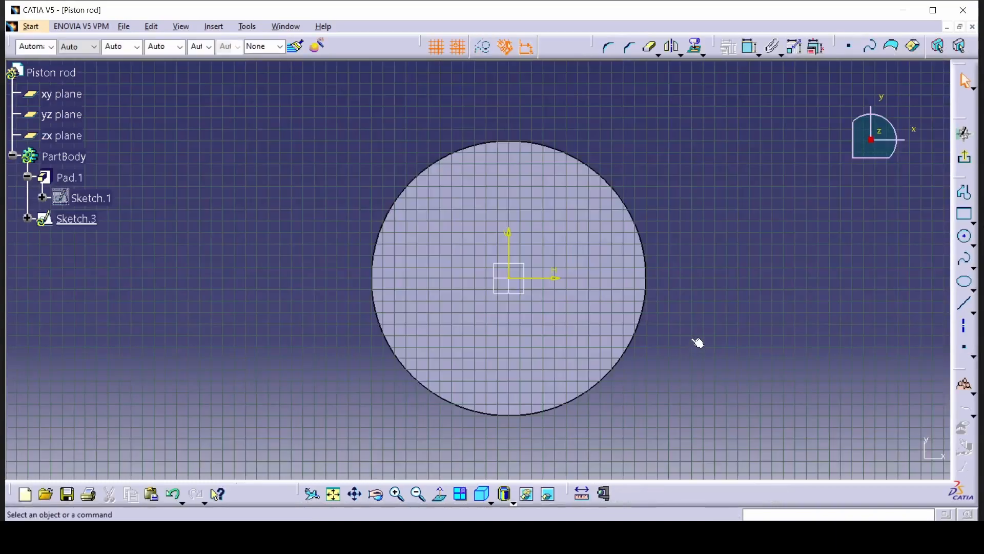
mouse_move(668, 241)
middle_mouse_down()
mouse_move(677, 301)
mouse_move(590, 308)
middle_mouse_up()
left_click(965, 192)
left_click(405, 276)
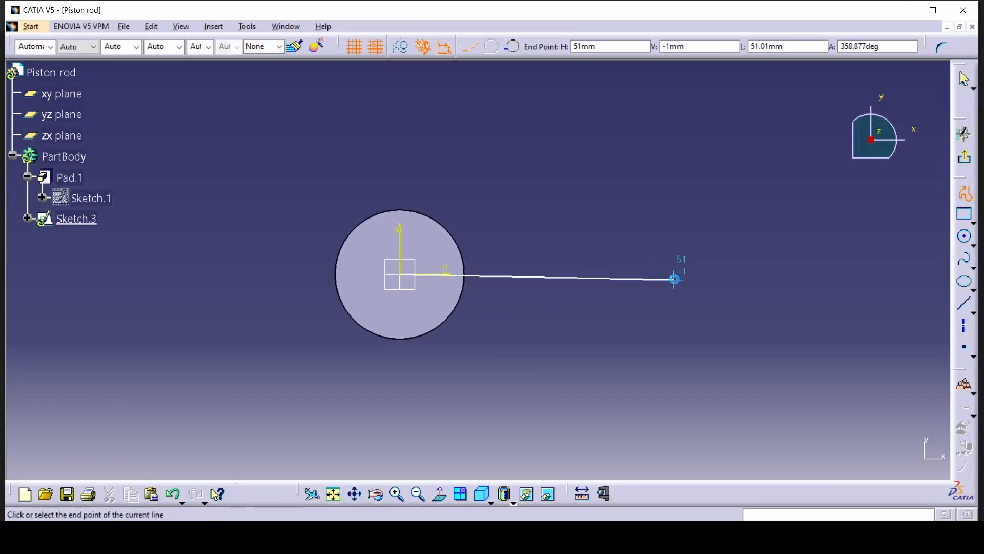
key("Escape")
Sketch a circle about 20 mm in diameter on the horizontal axis, about 178 mm from the origin, consulting the rod drawing
middle_click_drag(816, 282, 686, 290)
left_click(964, 236)
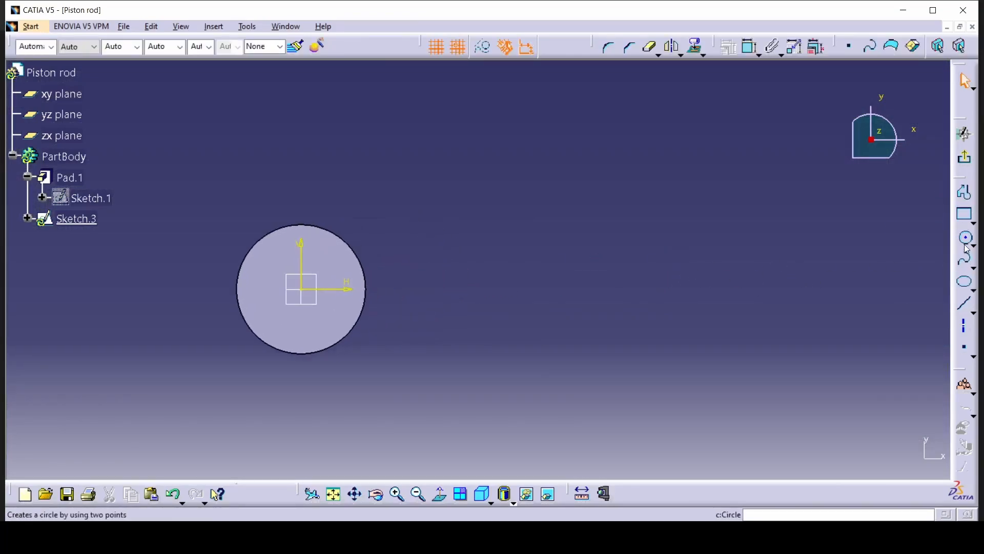
middle_click_drag(831, 281, 451, 303)
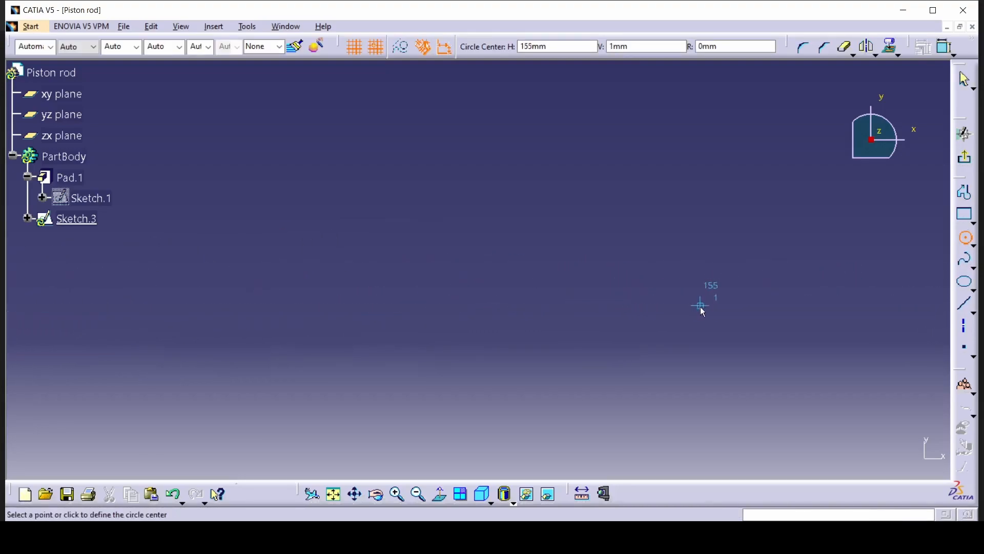
key("alt+Tab")
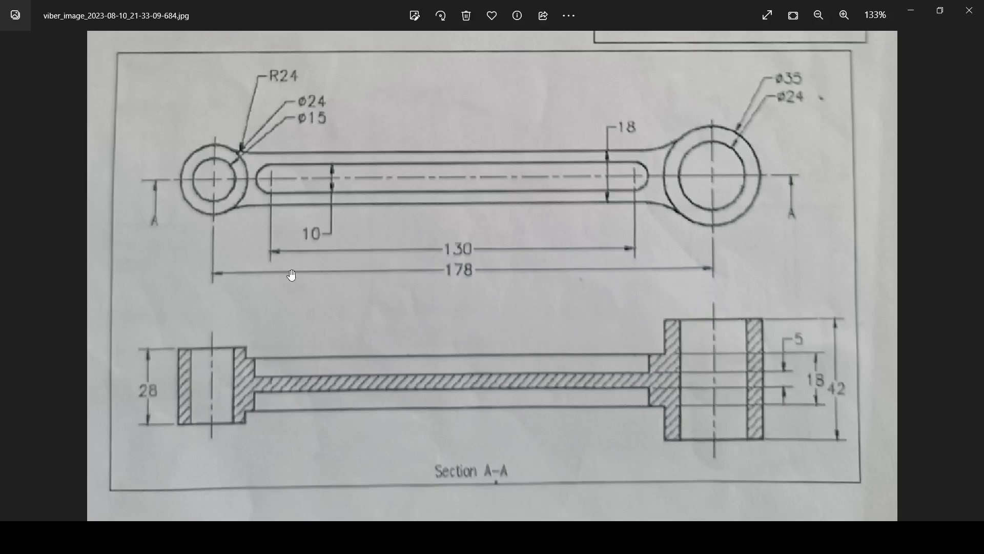
key("alt+Tab")
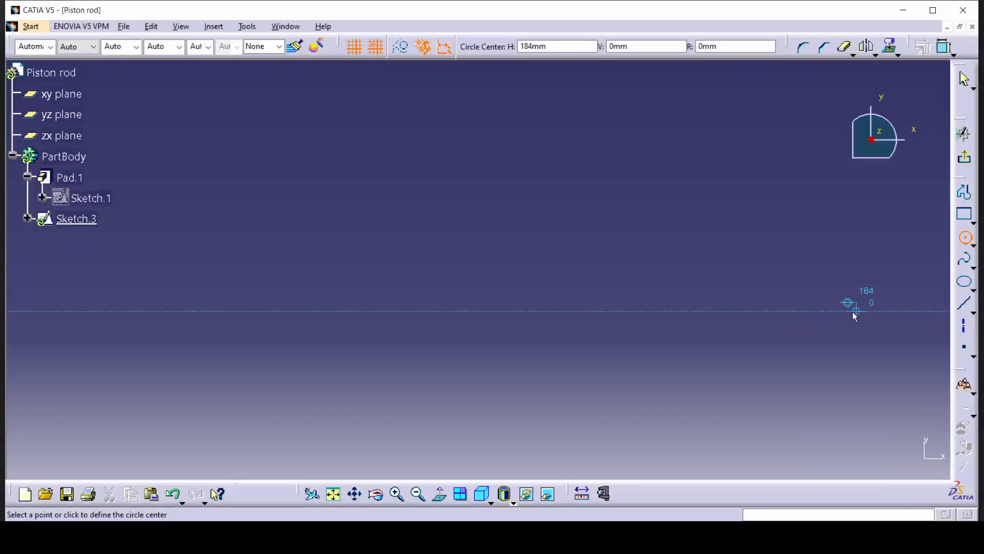
left_click(828, 314)
left_click(793, 351)
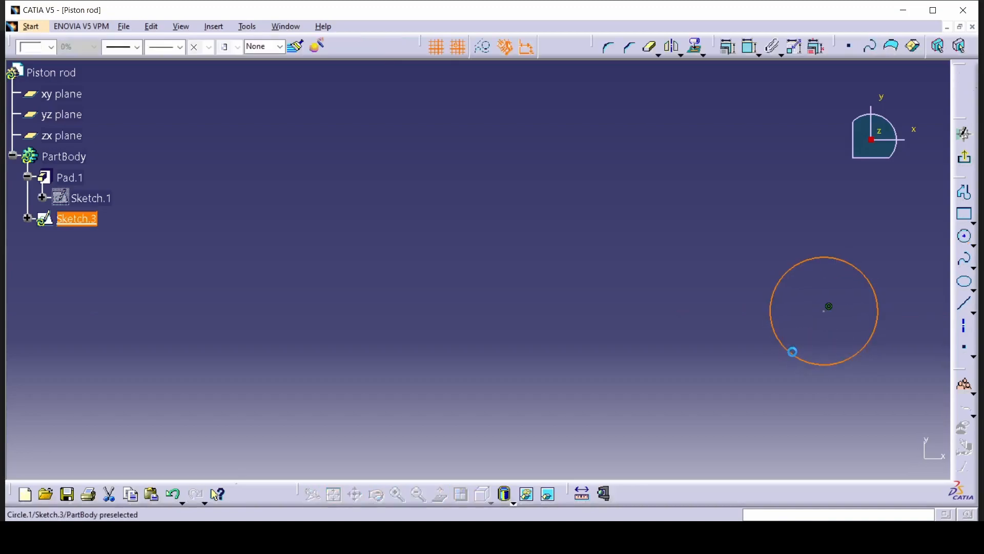
Dimension the new circle's diameter and set it to 35 mm as given in the rod drawing
left_click(670, 250)
double_click(701, 258)
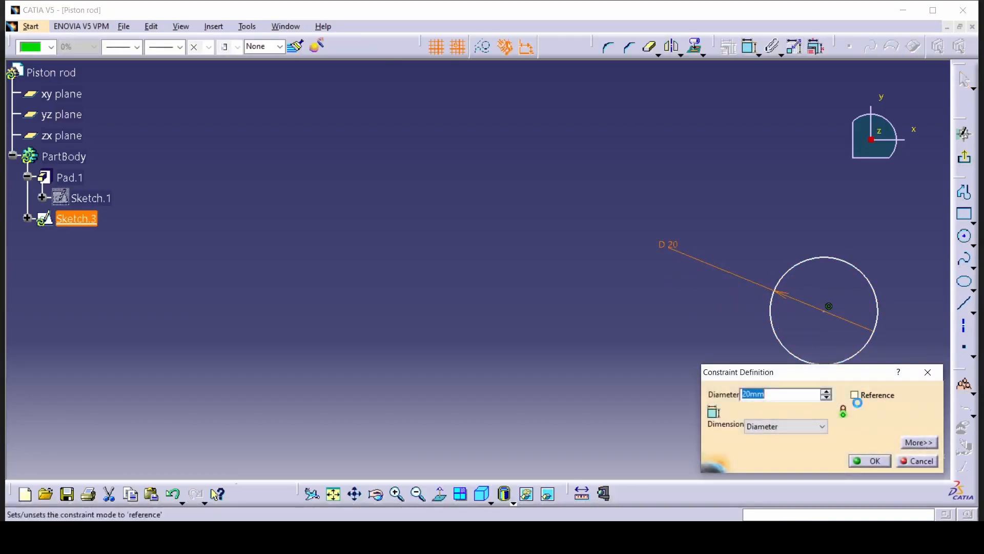
key("alt+Tab")
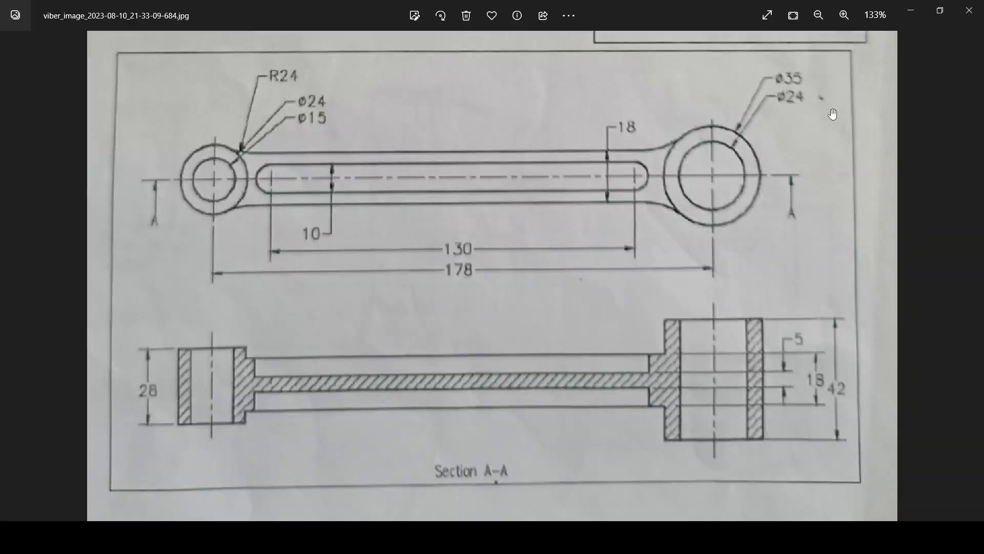
key("alt+Tab")
left_click_drag(769, 394, 686, 402)
type("35")
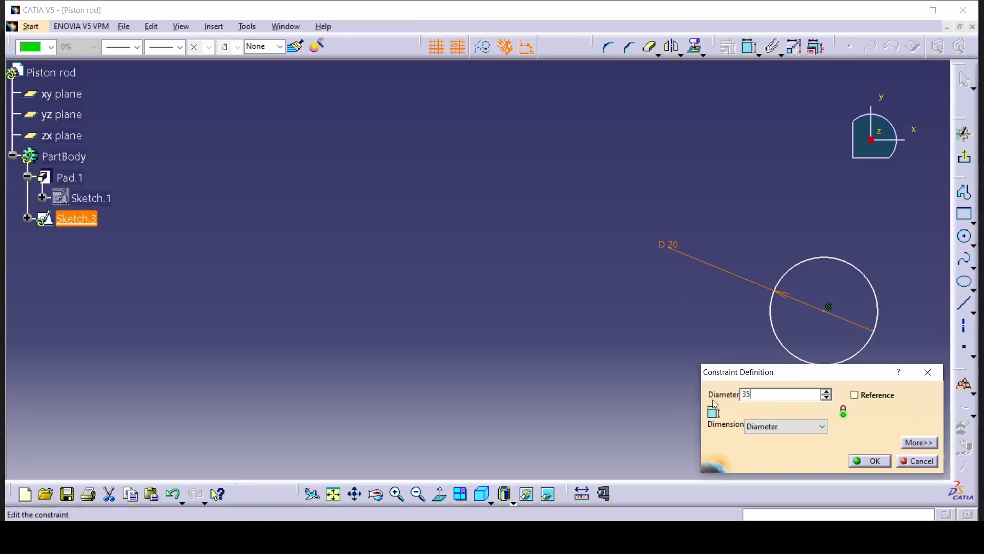
left_click(871, 461)
Dimension the distance between the 35 mm circle's centre and the sketch origin, and finish the sketch
mouse_move(598, 244)
middle_mouse_down()
mouse_move(618, 307)
mouse_move(641, 305)
middle_mouse_up()
left_click(659, 291)
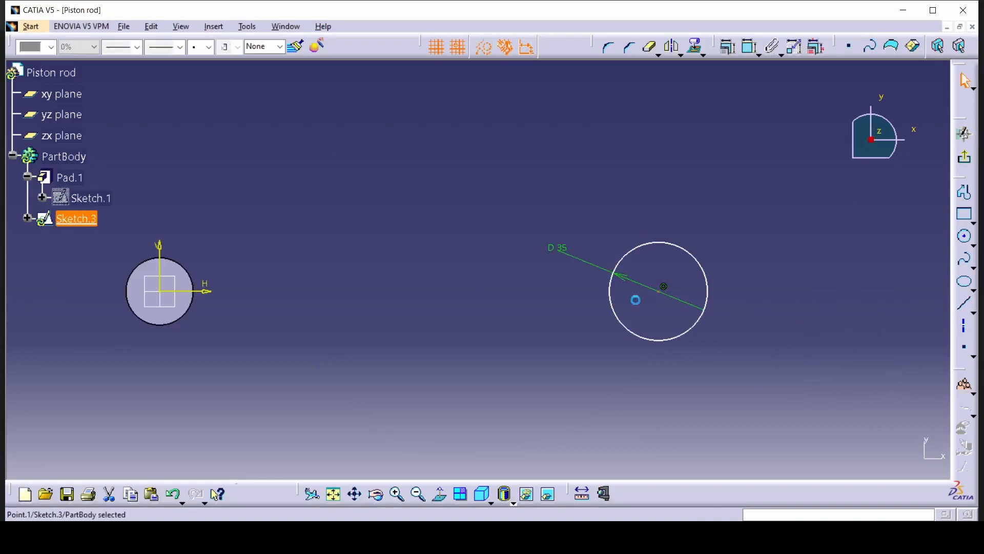
left_click(164, 297)
left_click(440, 185)
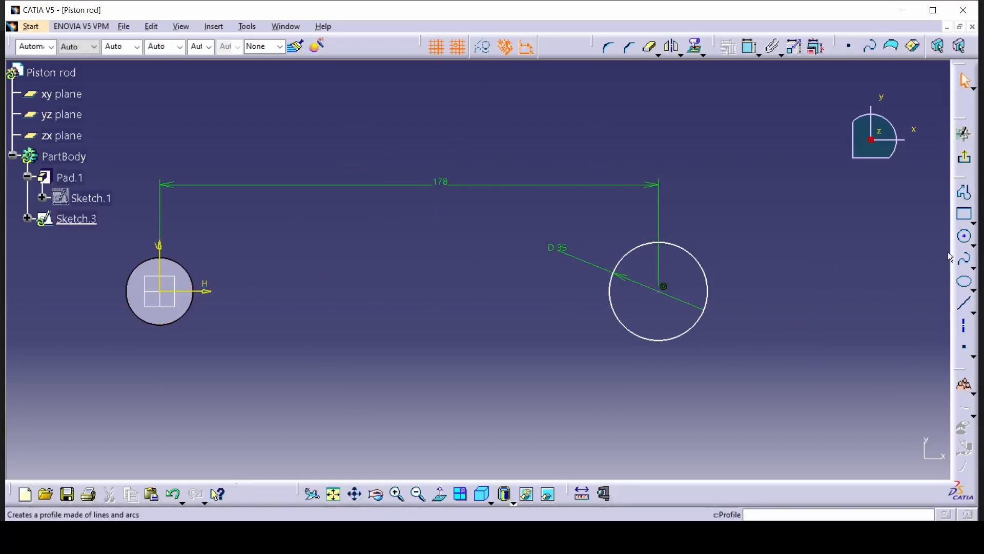
left_click(965, 158)
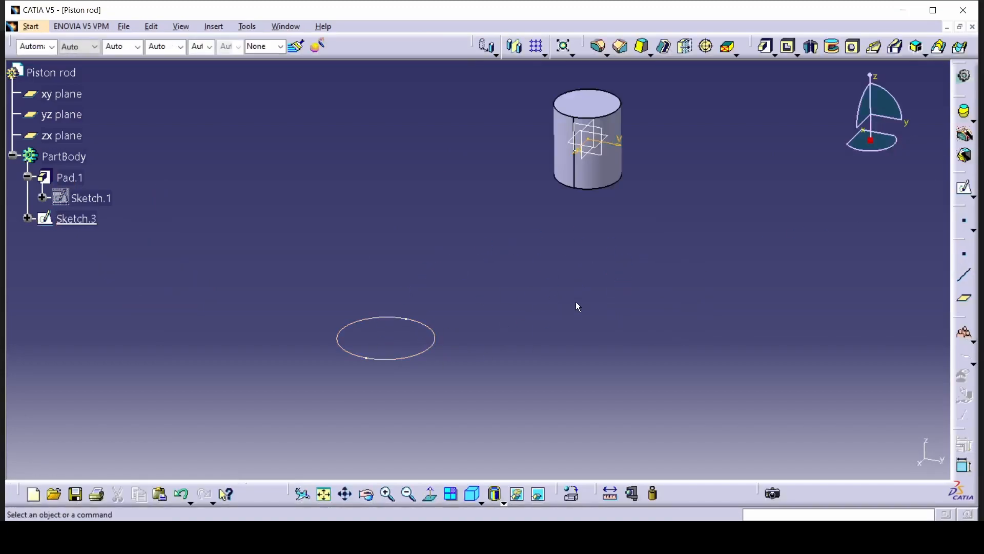
Check the large end's height in the drawing and pad the 35 mm circle with a length of 21 mm and Mirrored extent enabled
key("alt+Tab")
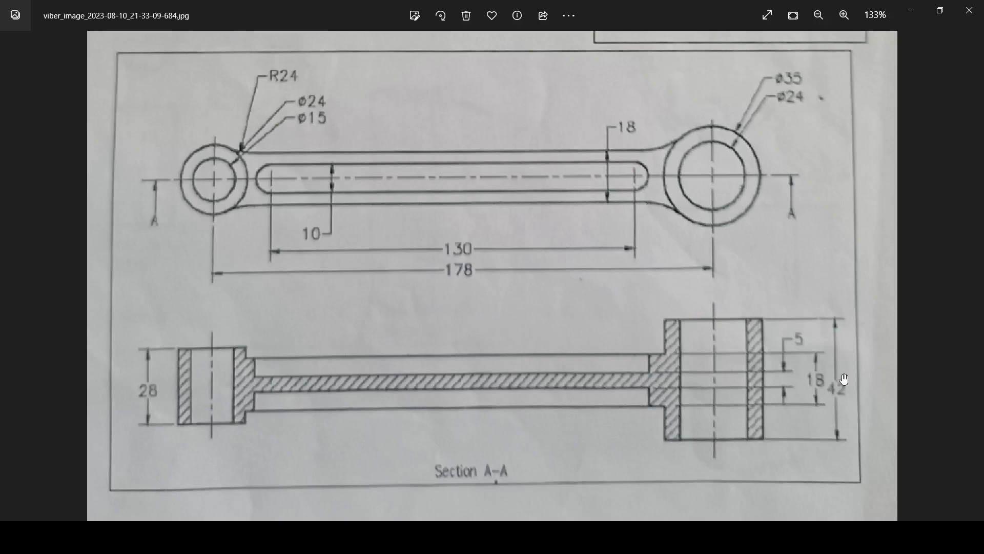
key("alt+Tab")
left_click(413, 357)
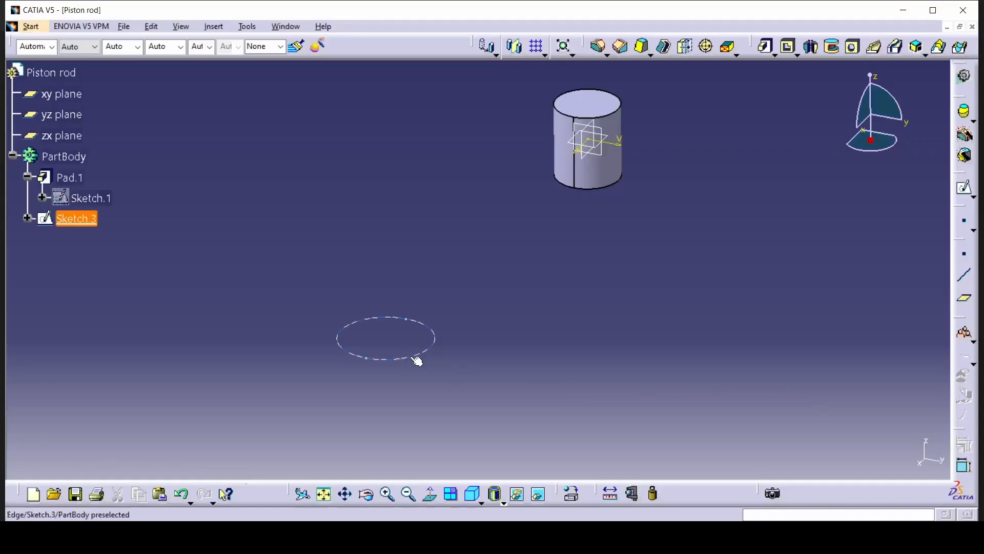
left_click(766, 50)
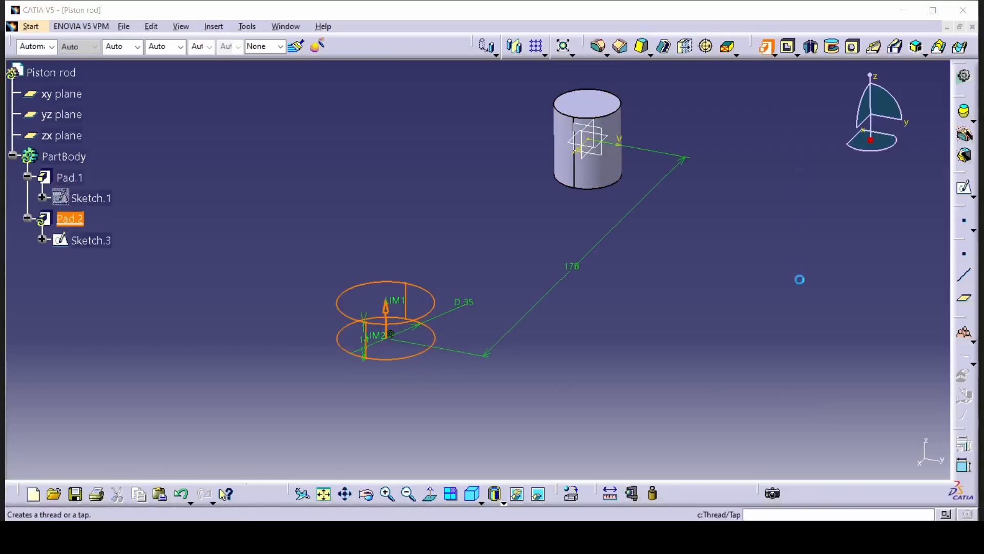
left_click(798, 402)
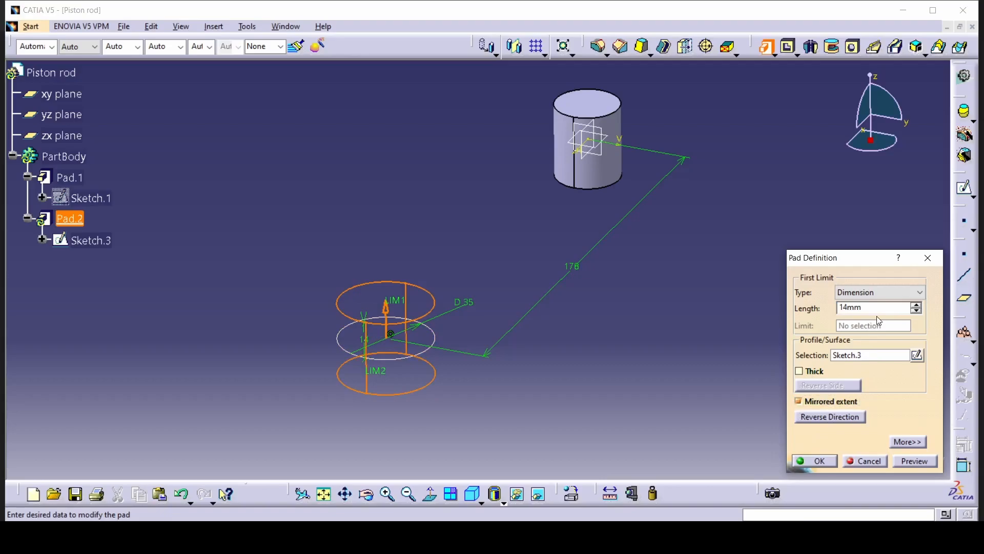
double_click(867, 308)
key("alt+Tab")
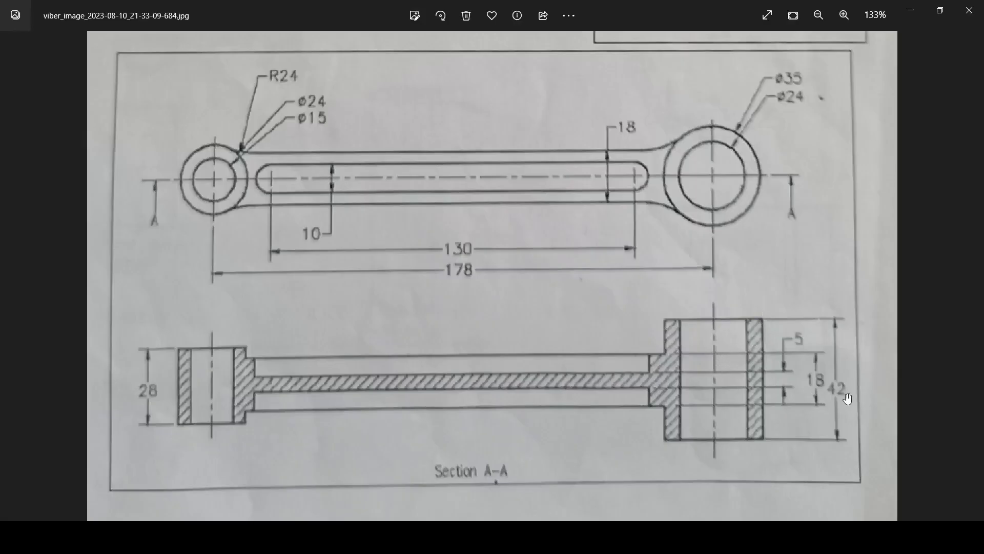
key("alt+Tab")
left_click(872, 293)
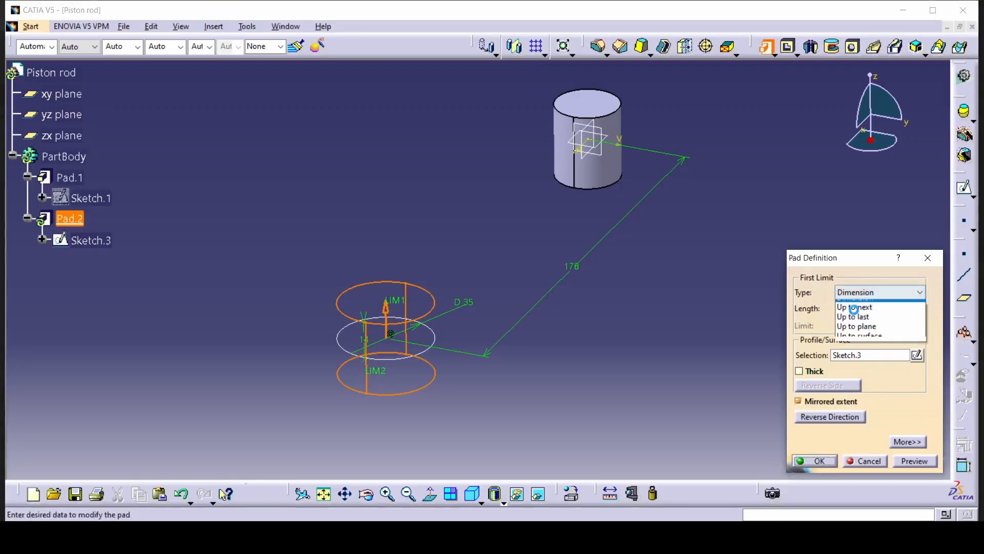
left_click(873, 303)
double_click(873, 306)
type("21")
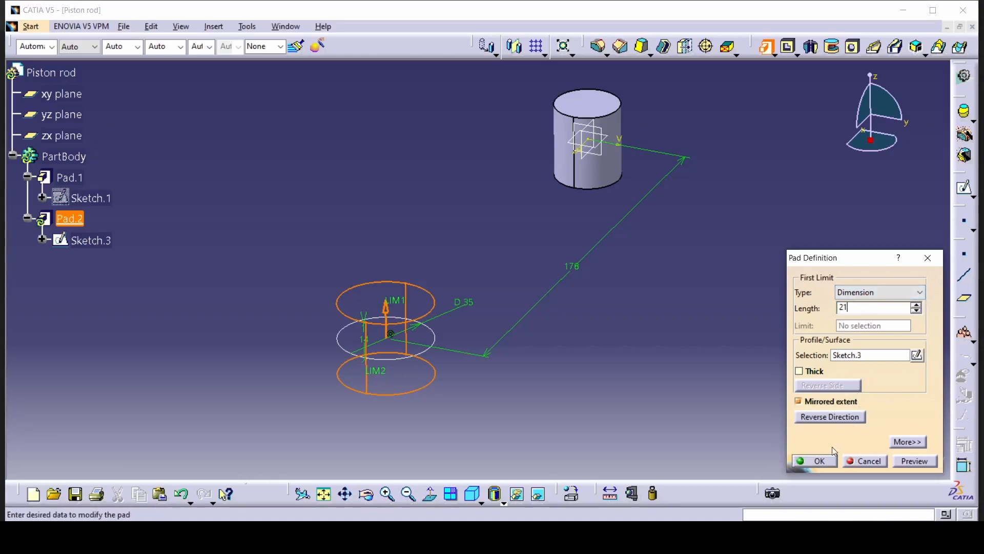
left_click(817, 461)
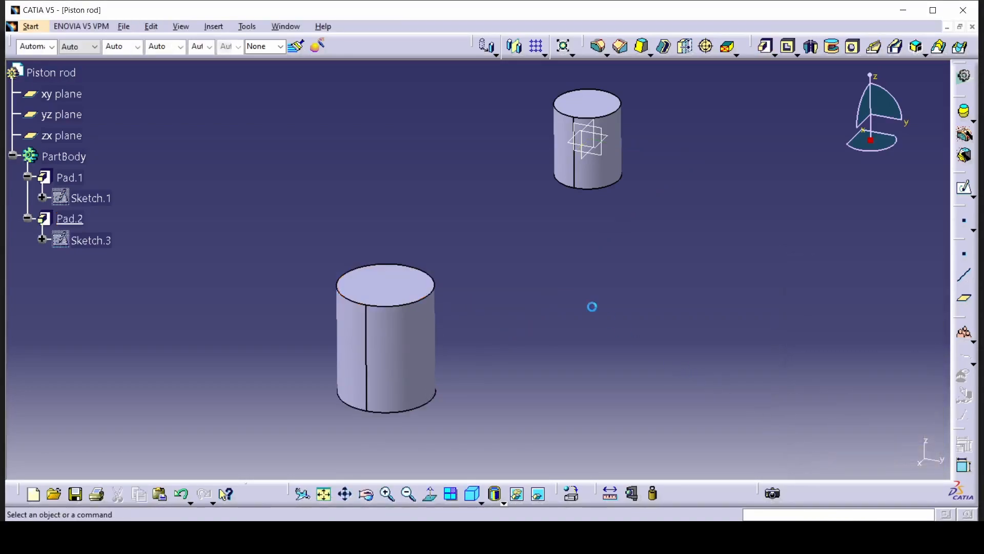
Open a new sketch on the xy plane and draw a 178 by 18 mm rectangle between the two cylinder centres, straddling the horizontal axis
left_click(583, 150)
left_click(965, 187)
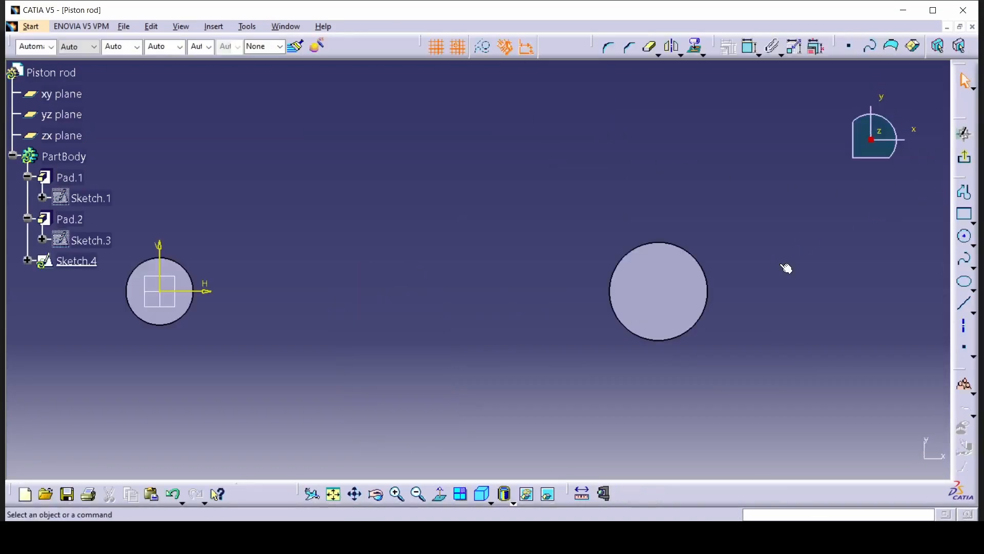
left_click(973, 224)
left_click(796, 230)
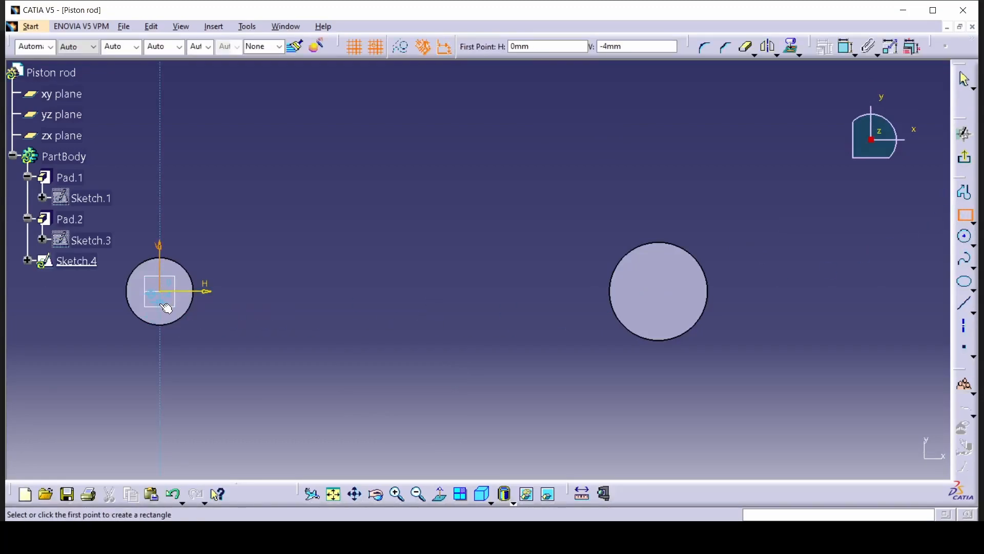
key("alt+Tab")
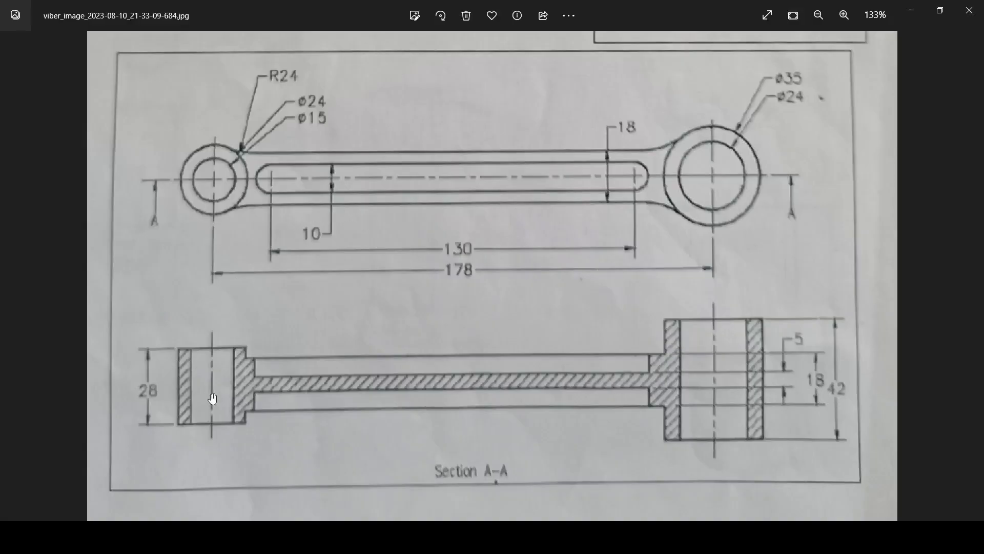
key("alt+Tab")
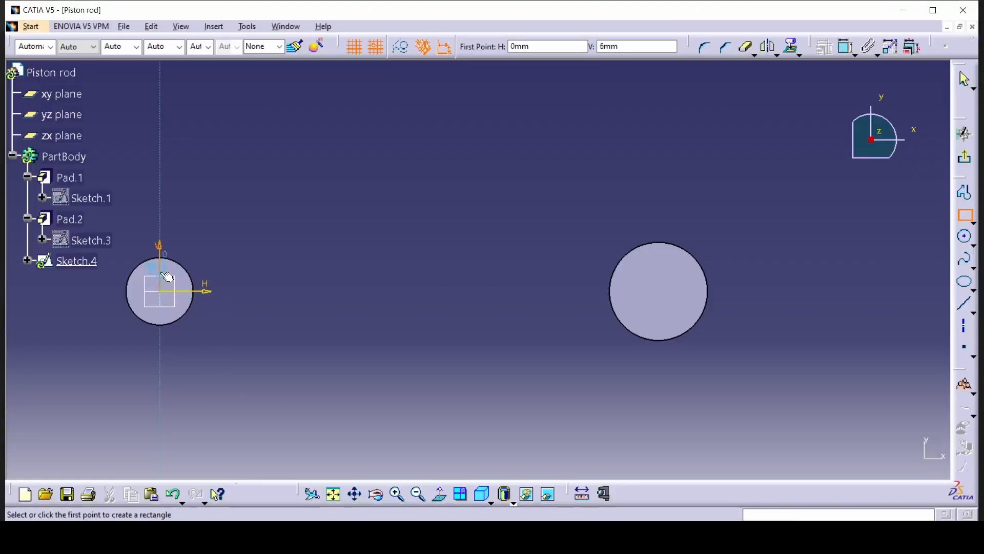
left_click(161, 317)
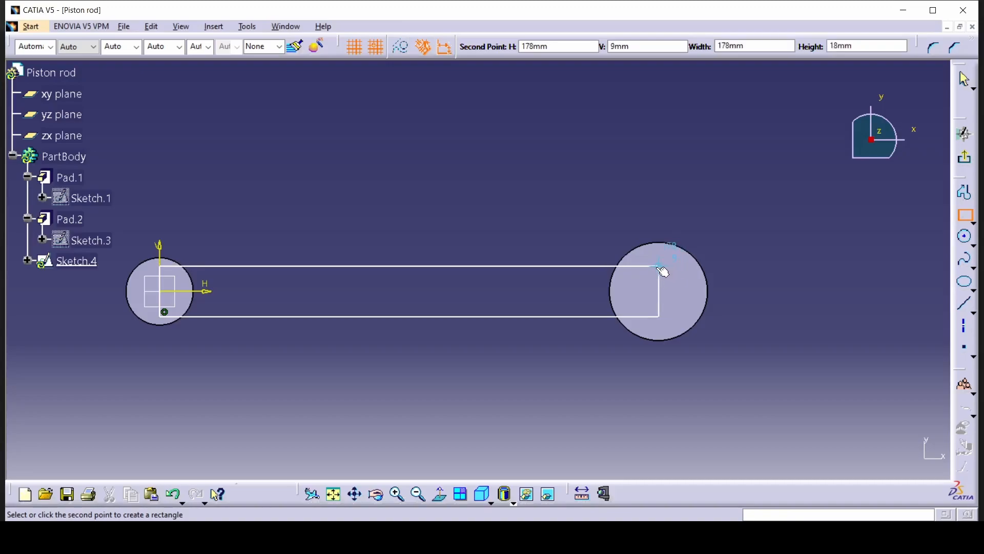
left_click(663, 271)
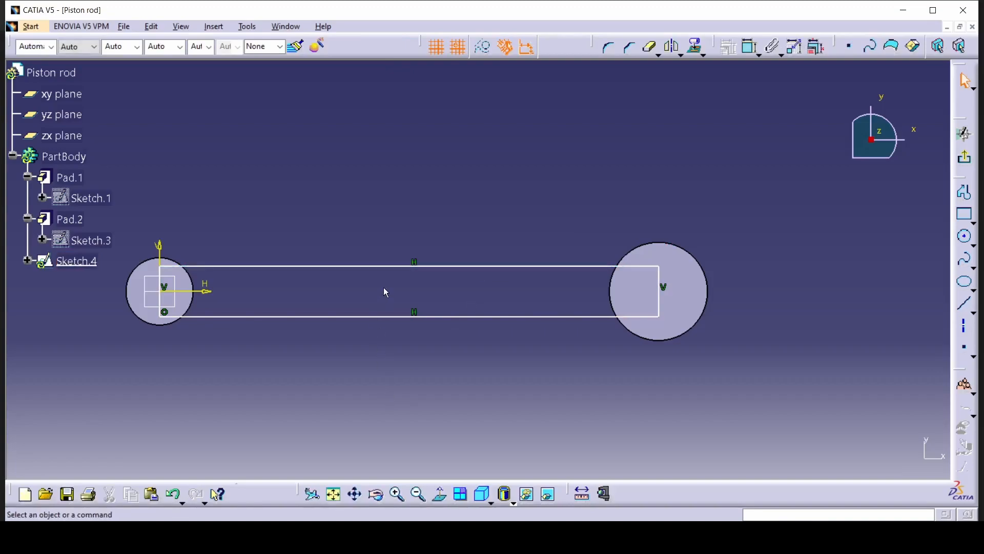
Dimension the rectangle's length and height and compare them with the rod drawing
left_click(409, 267)
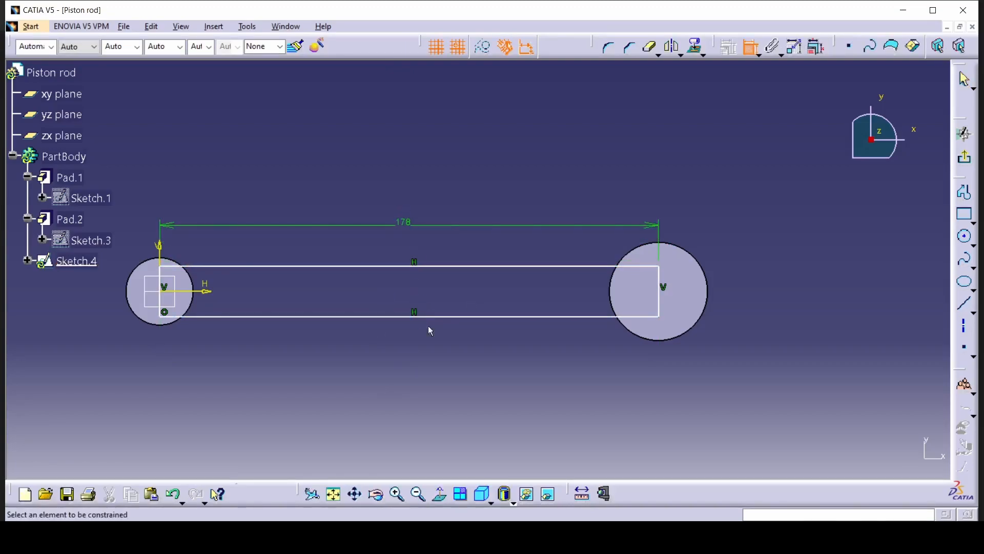
left_click(664, 289)
left_click(780, 297)
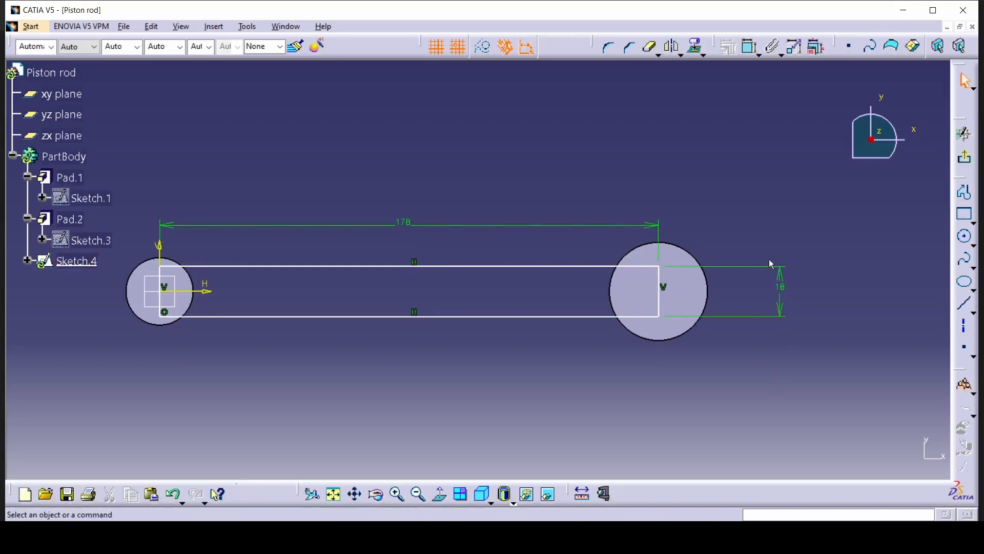
key("alt+Tab")
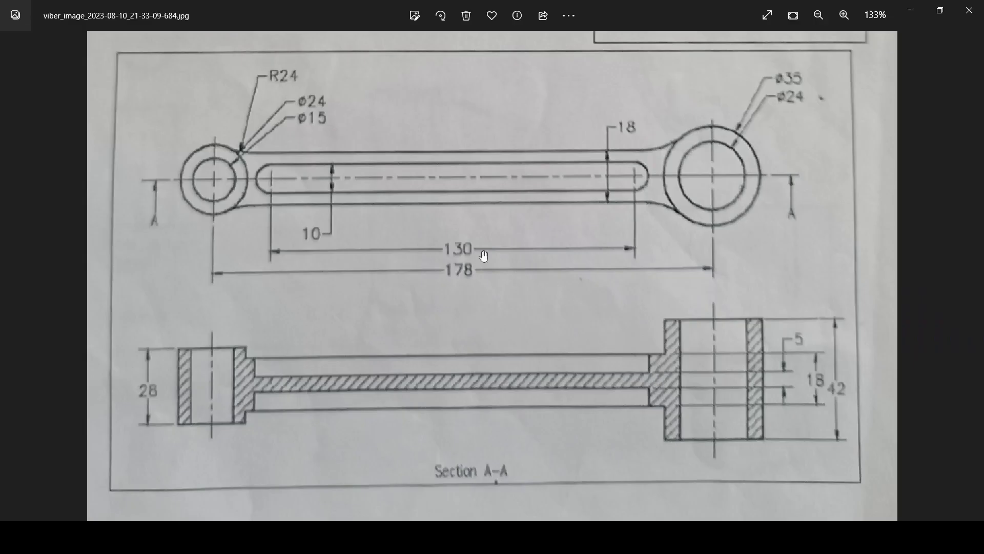
key("alt+Tab")
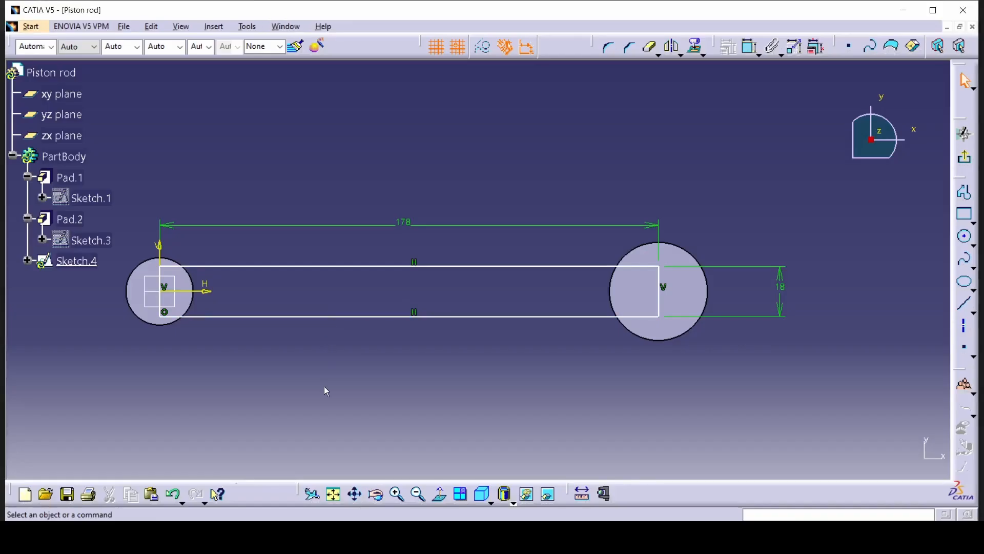
Project the circular faces of both cylinders into the rectangle's sketch
left_click(189, 288)
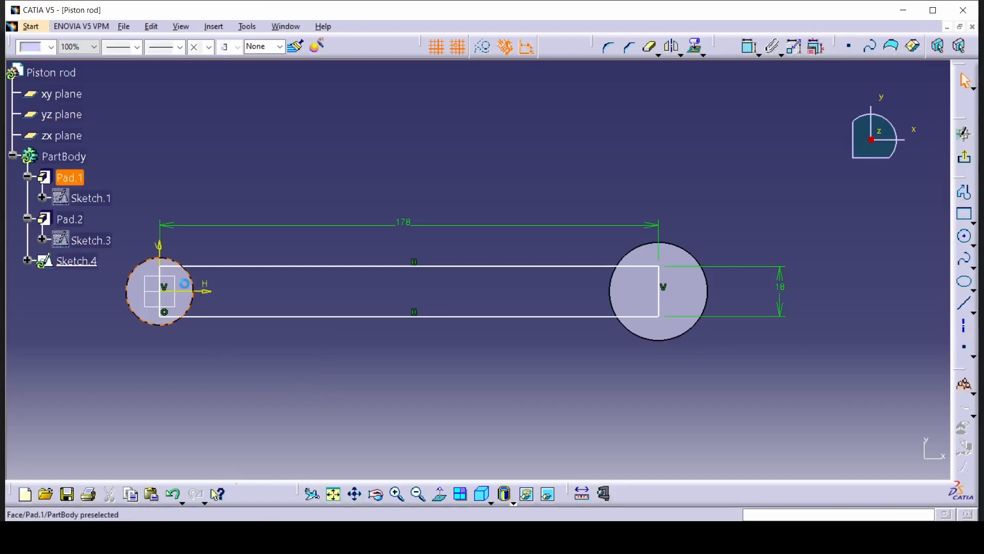
left_click(650, 301, "ctrl")
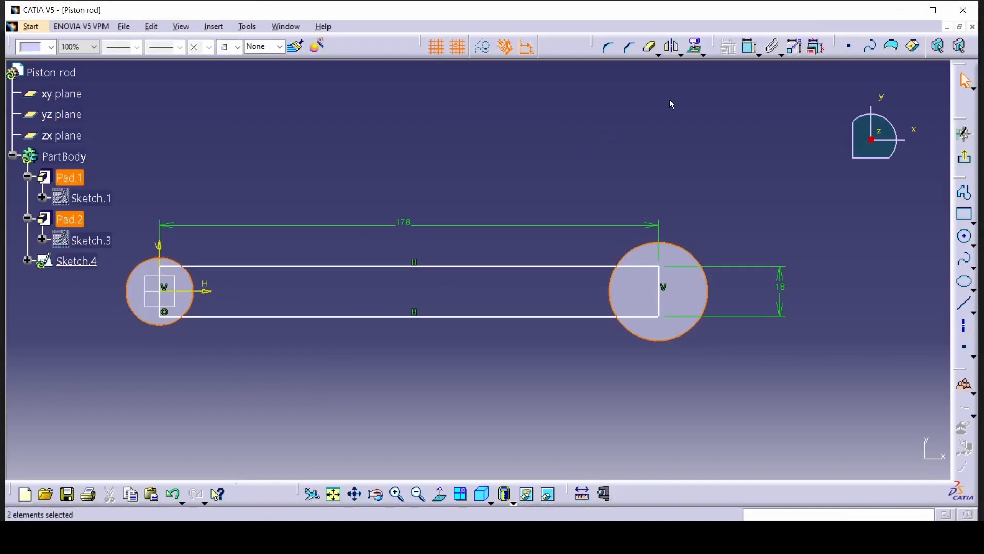
left_click(704, 53)
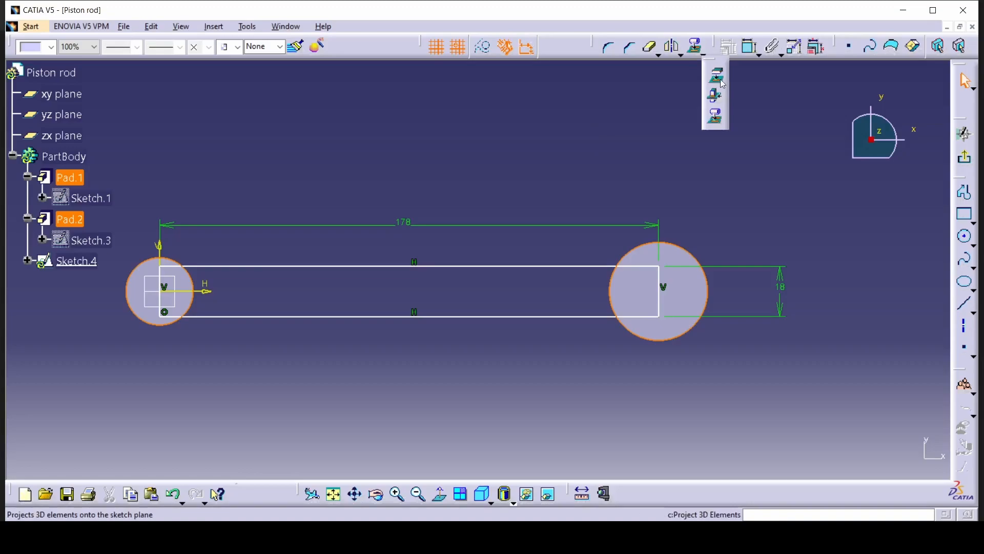
left_click(716, 117)
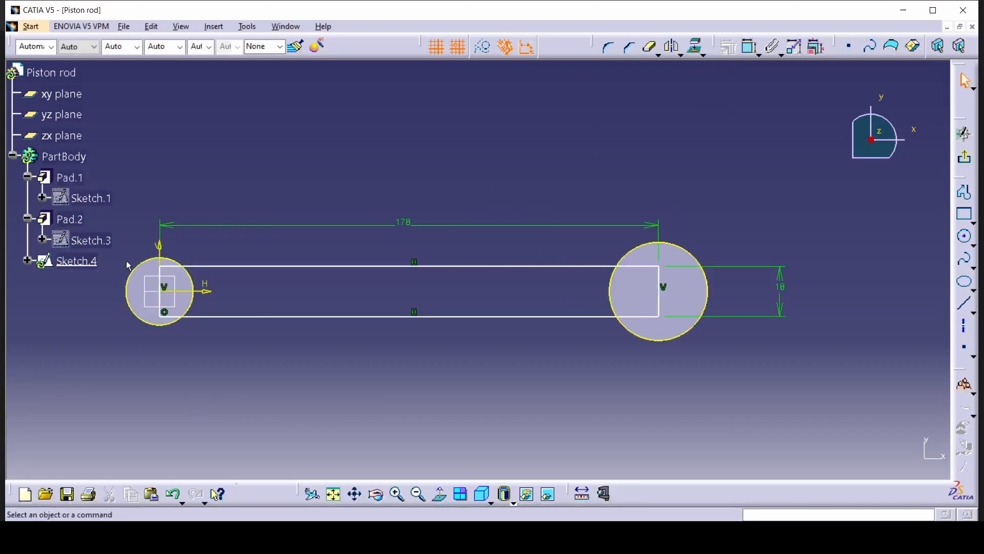
Isolate both projected circles in the web sketch from their cylinder faces
mouse_move(227, 409)
middle_mouse_down()
mouse_move(235, 323)
mouse_move(710, 283)
middle_mouse_up()
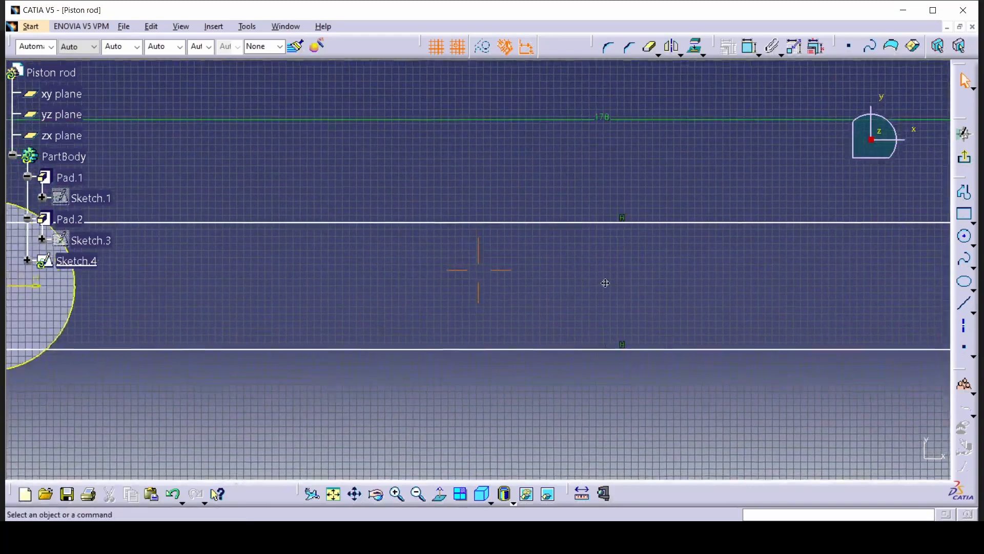
left_click(240, 283)
mouse_move(242, 282)
middle_mouse_down()
mouse_move(659, 336)
mouse_move(510, 348)
middle_mouse_up()
left_click(723, 284, "ctrl")
right_click(735, 250)
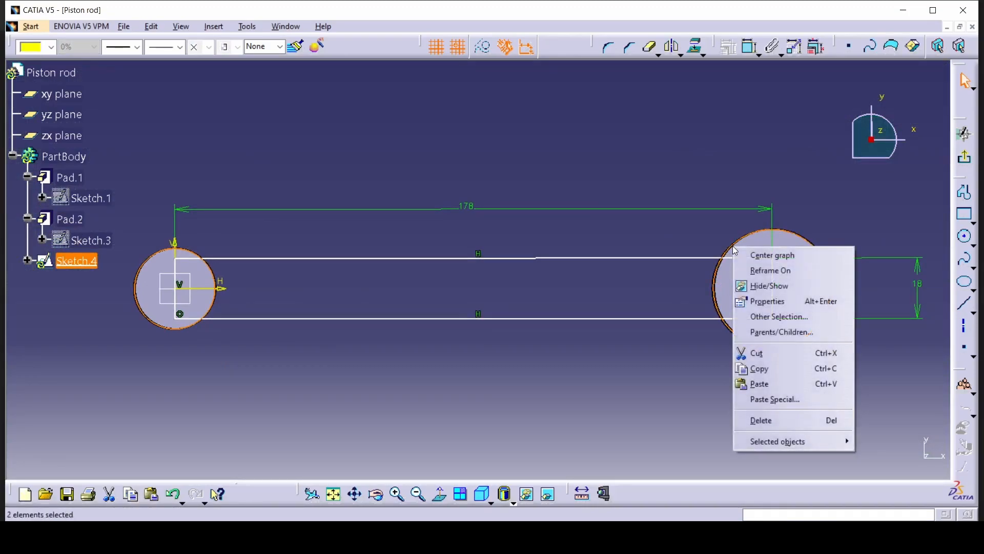
mouse_move(773, 453)
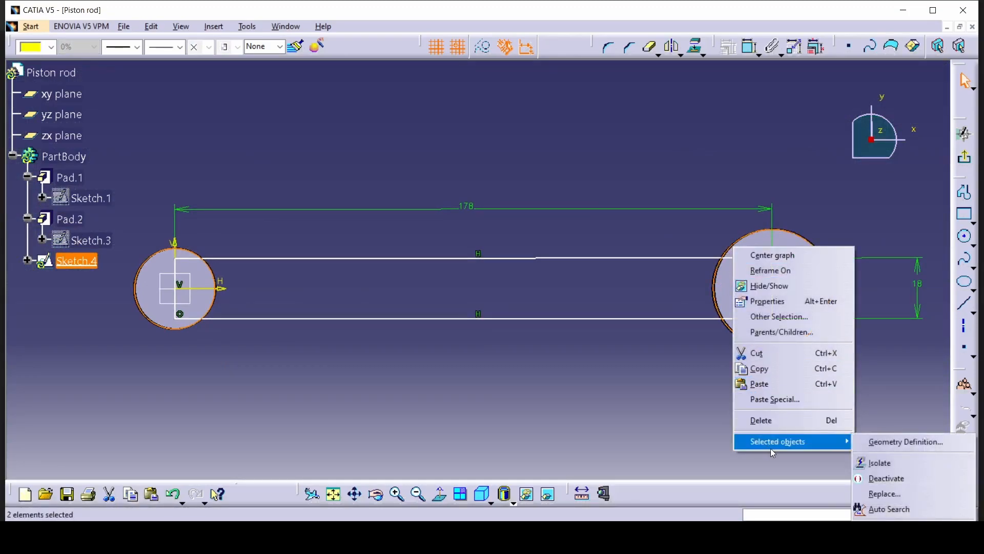
left_click(897, 473)
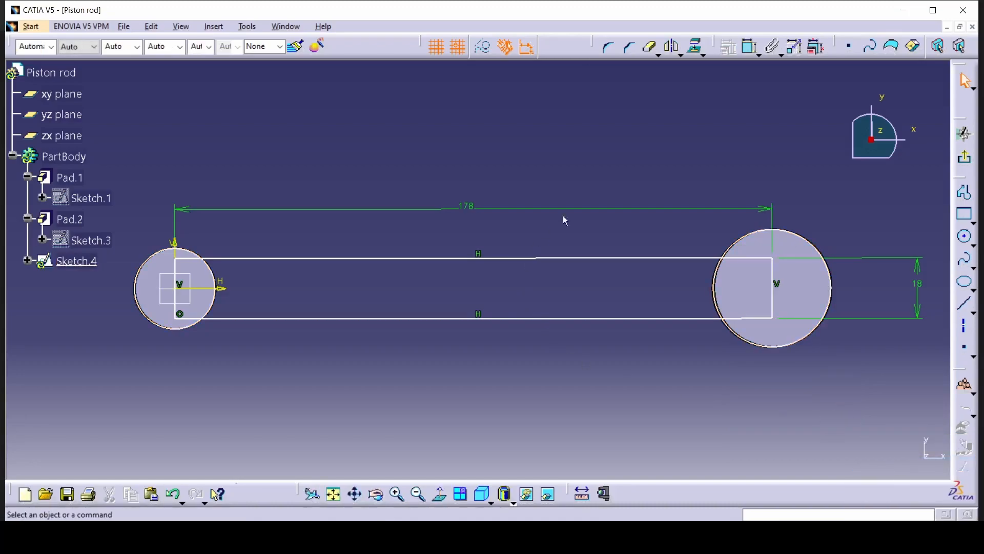
left_click(215, 318)
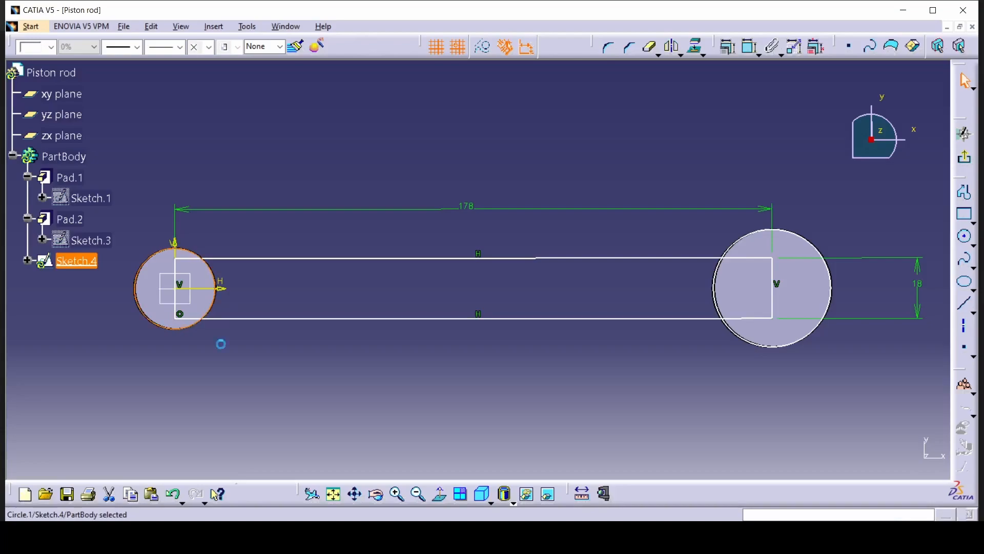
left_click(237, 390)
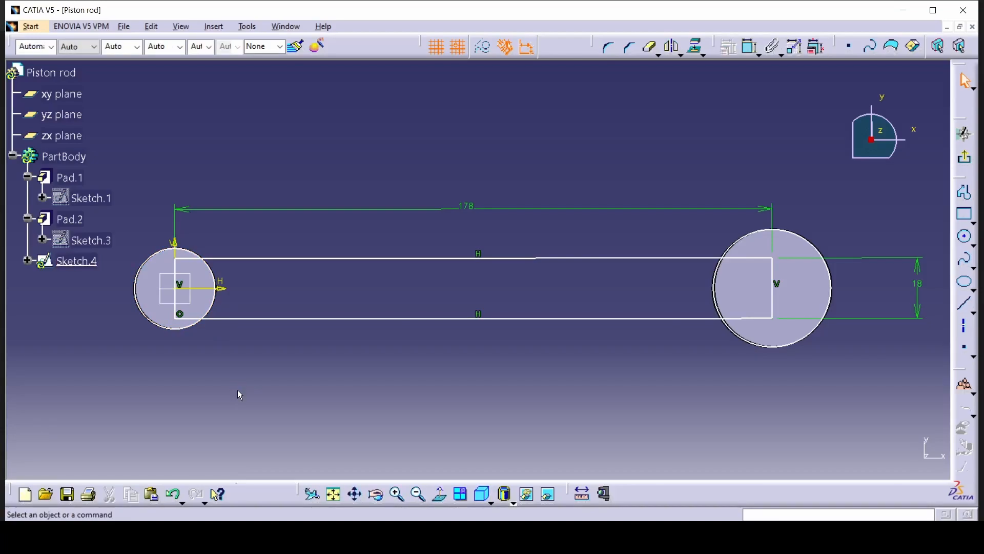
Quick Trim the rectangle's end side and the portions of both horizontal lines lying inside the small circle
middle_click_drag(208, 383, 173, 281, "ctrl")
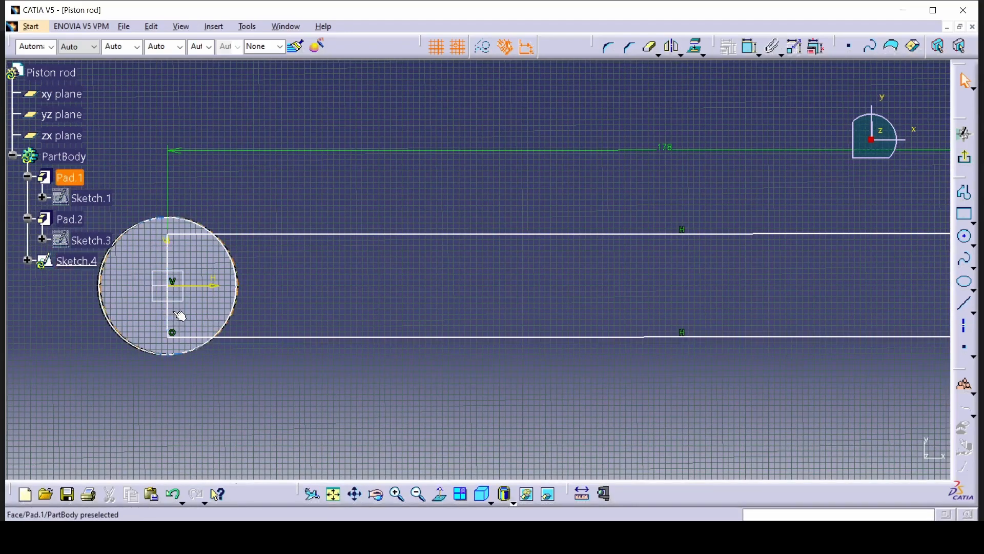
left_click(659, 55)
left_click(657, 67)
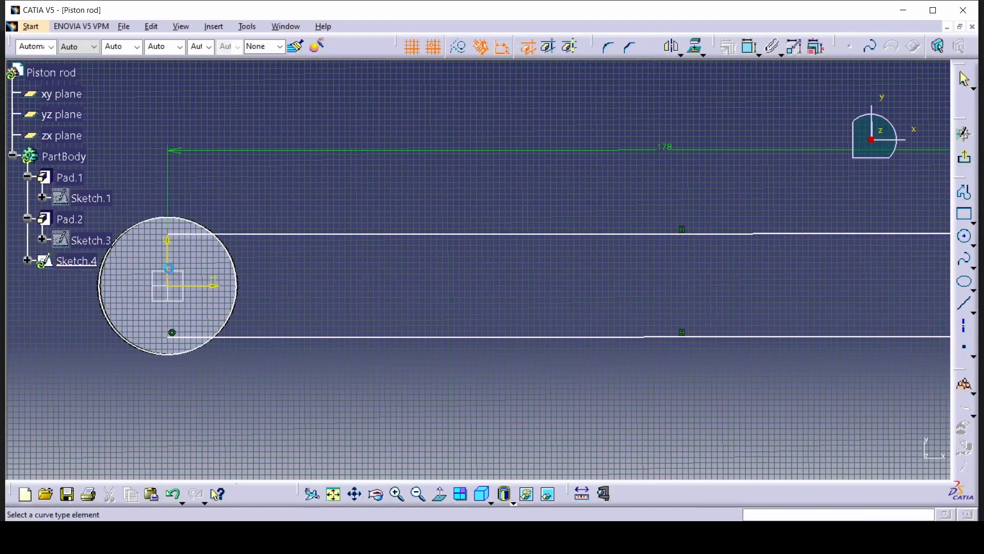
left_click(198, 235)
left_click(521, 302)
left_click(203, 337)
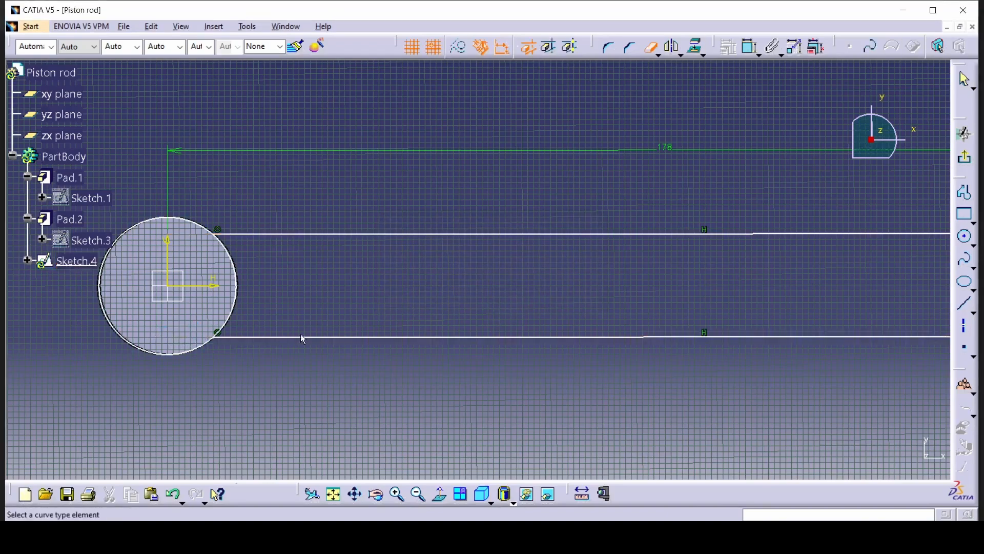
Quick Trim the web rectangle's edges inside the large circle, converting the length constraint into a distance
middle_click_drag(465, 331, 468, 369)
middle_click_drag(469, 369, 269, 384)
left_click(745, 261)
left_click(759, 282)
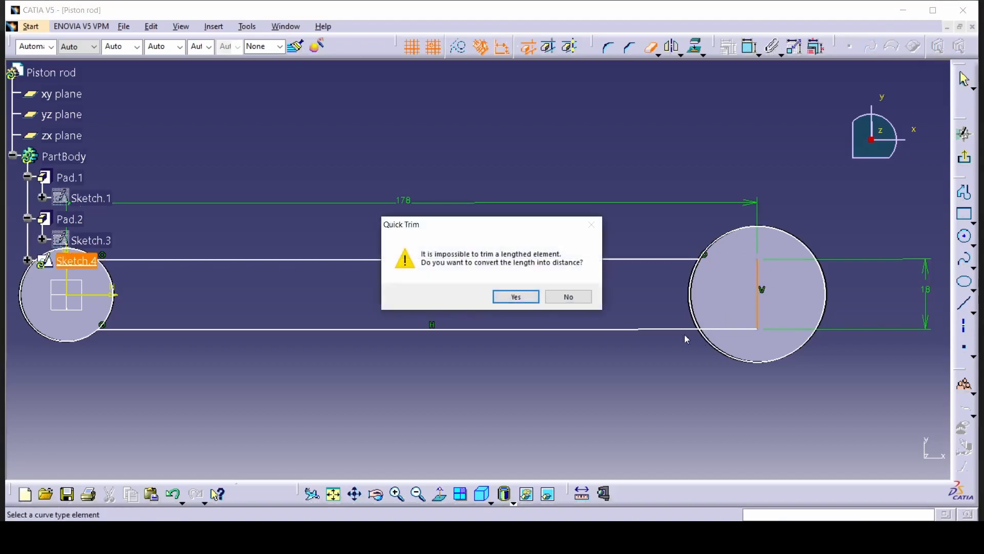
left_click(496, 302)
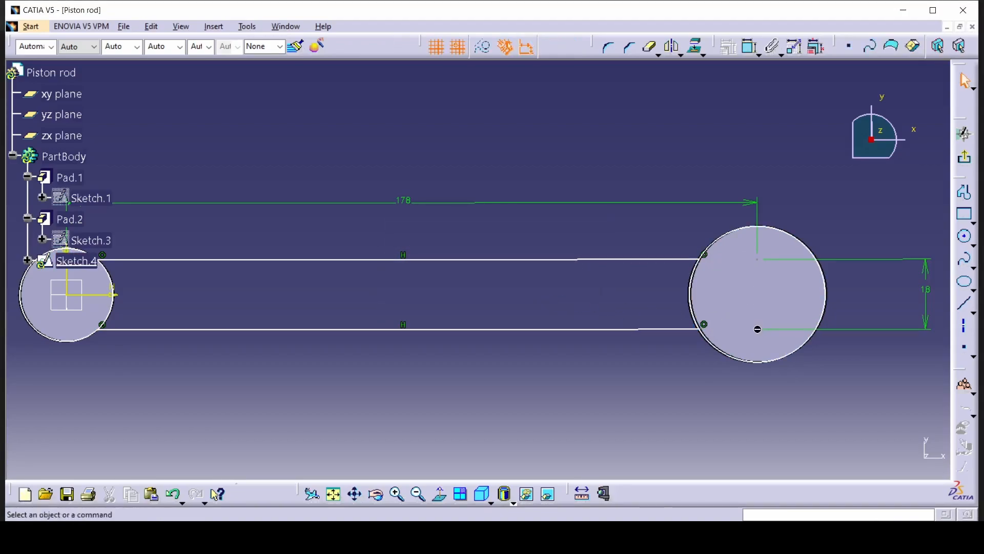
Delete the leftover rectangle corner points inside the large circle together with the 178 and 18 dimensions
left_click(758, 329)
left_click(753, 378)
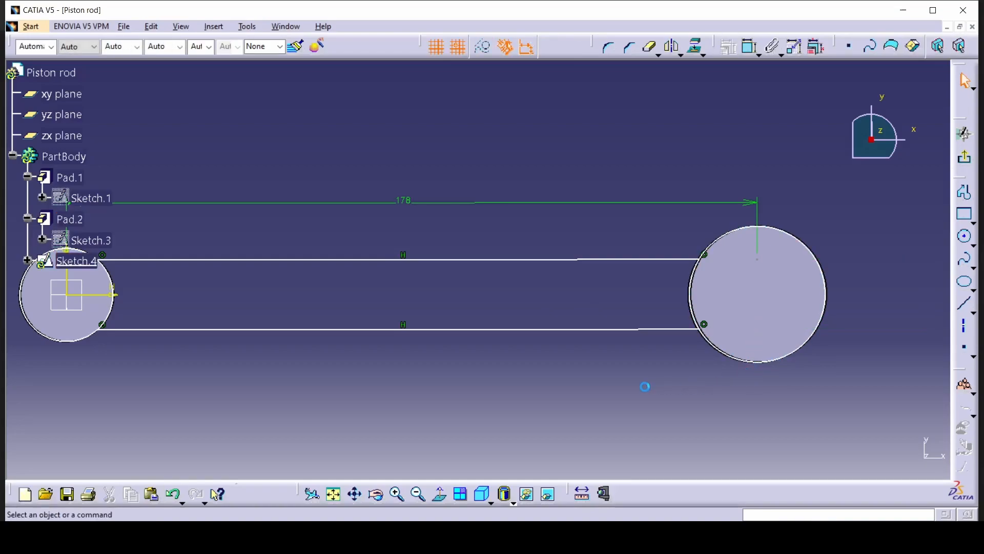
left_click(757, 261)
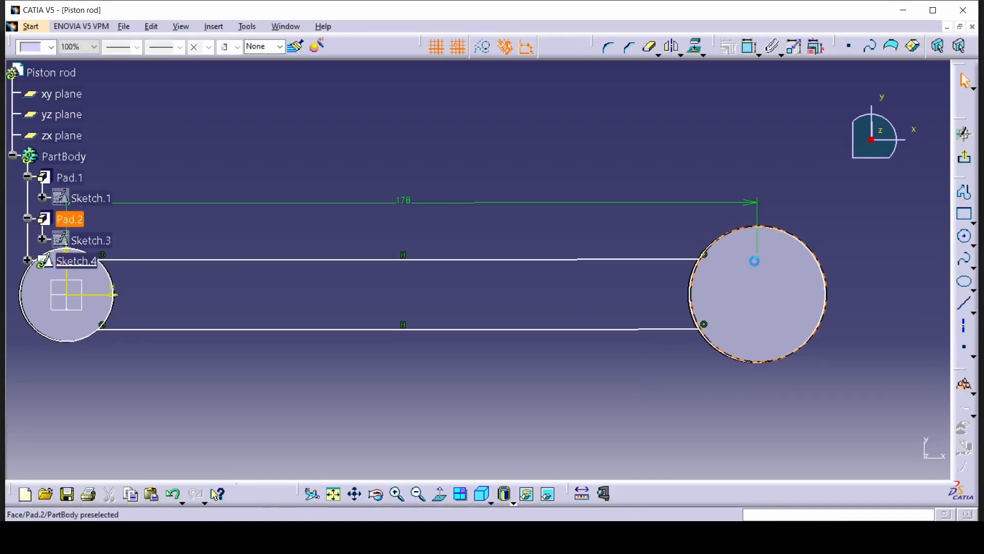
left_click(762, 267)
key("Escape")
middle_click_drag(466, 395, 585, 369)
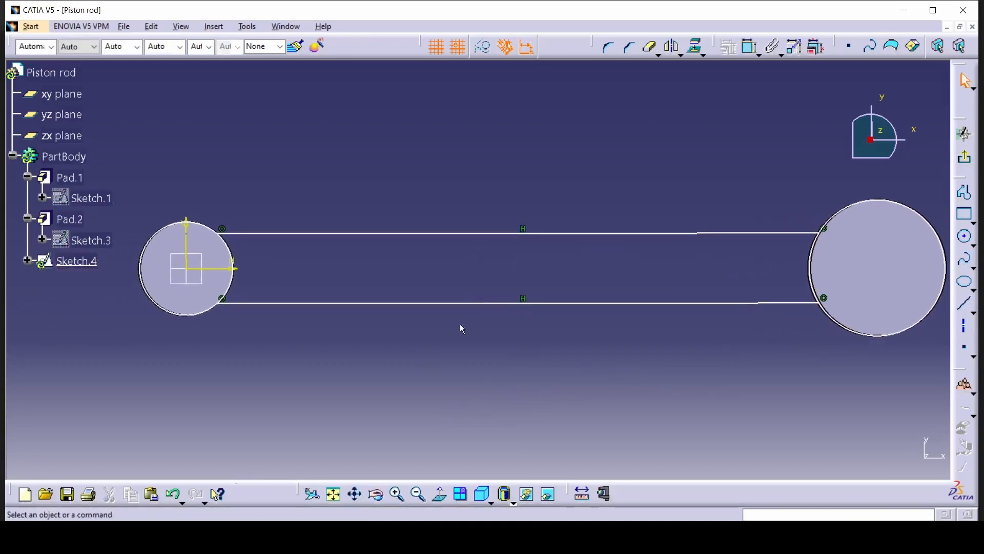
Try to add a corner between the upper web line and the small circle, checking its radius in the rod drawing
left_click(226, 233)
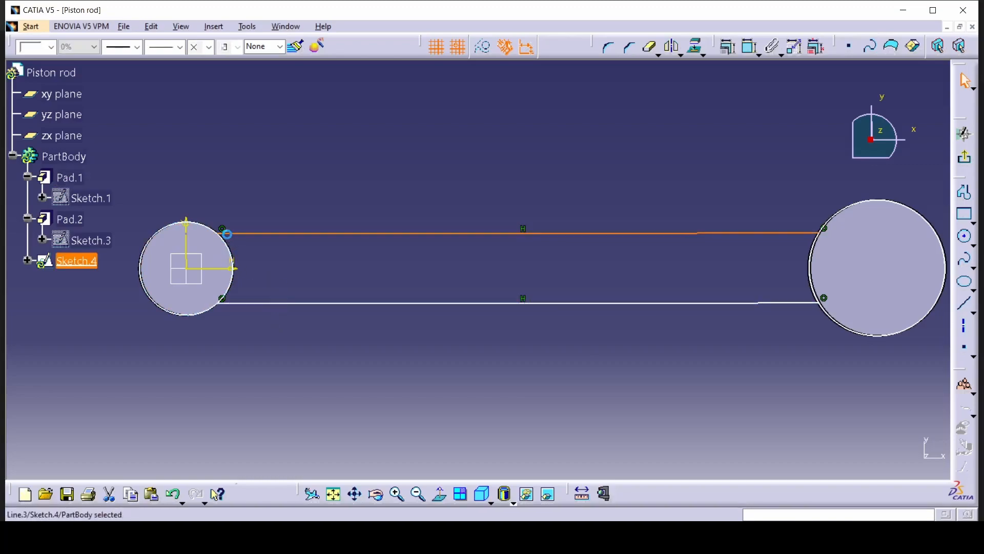
left_click(214, 231, "ctrl")
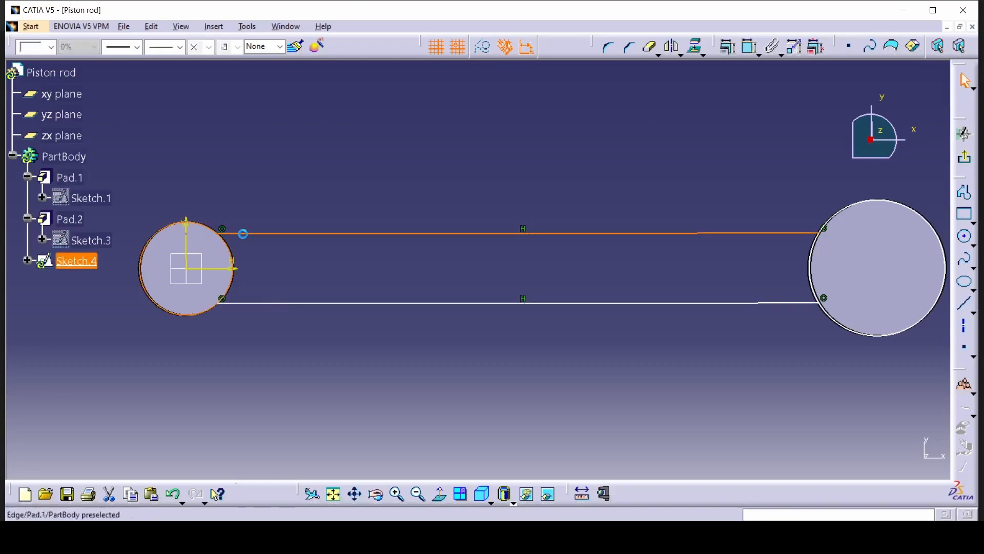
left_click(608, 48)
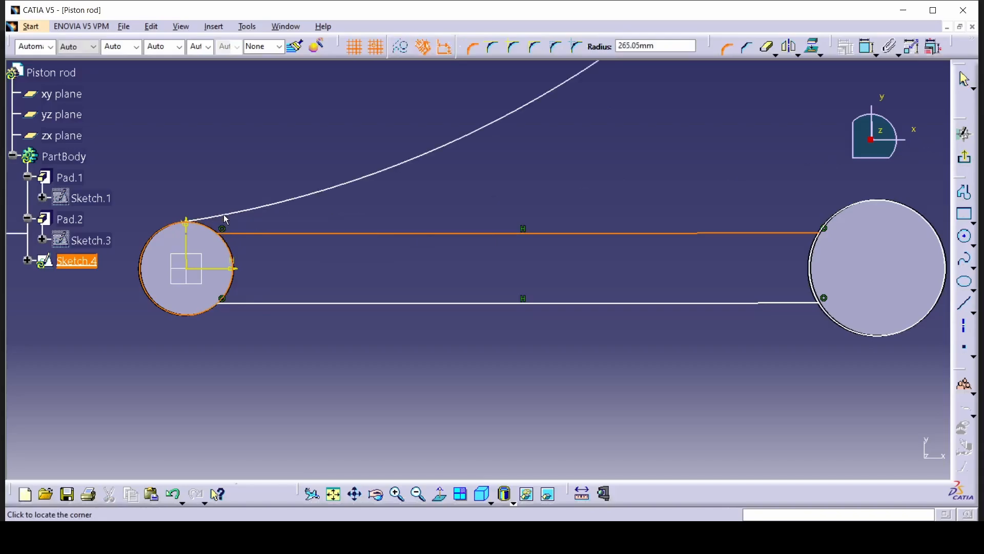
key("alt+Tab")
key("alt+Tab")
key("alt+Tab")
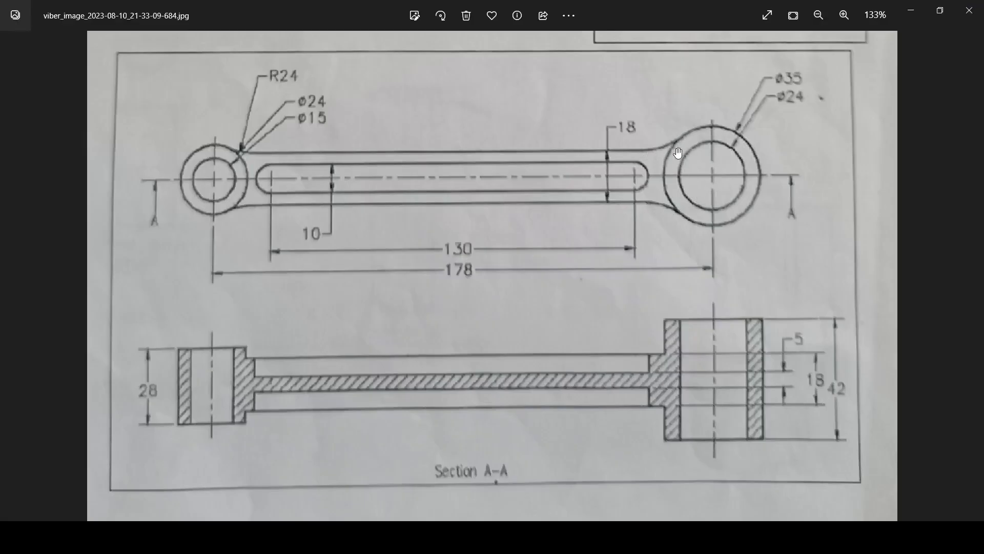
key("alt+Tab")
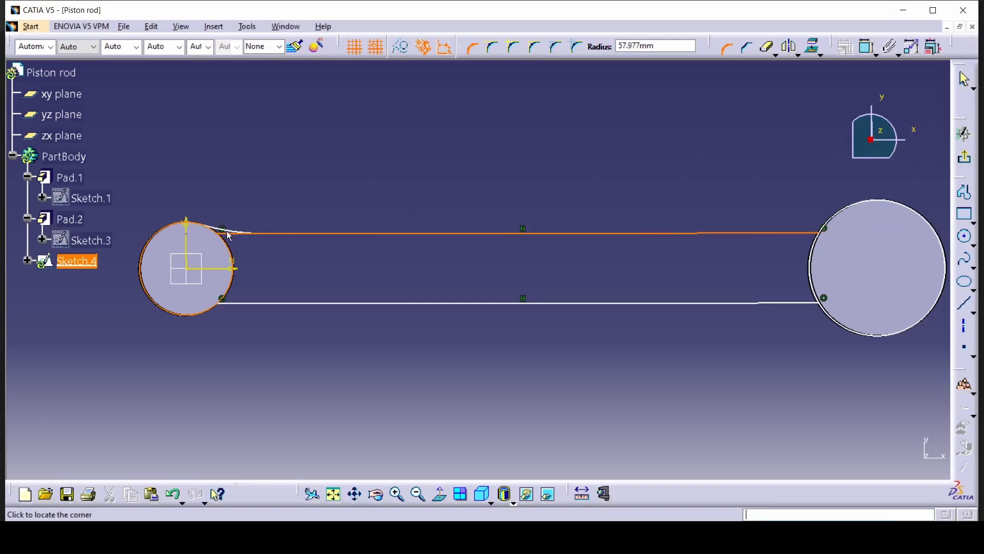
left_click(246, 232)
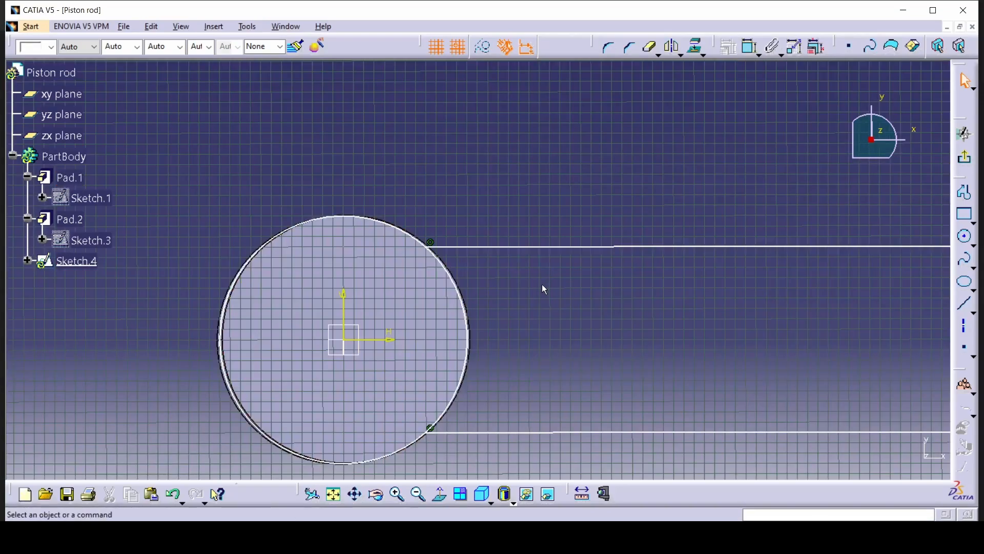
Add a 24 mm radius corner between the lower web line and the small circle
left_click(439, 432)
left_click(412, 451, "ctrl")
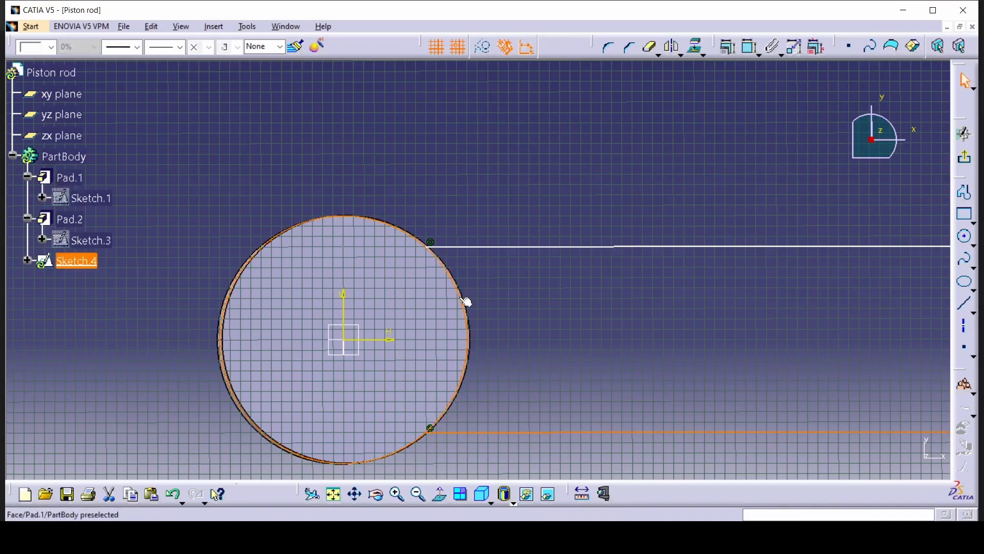
left_click(608, 47)
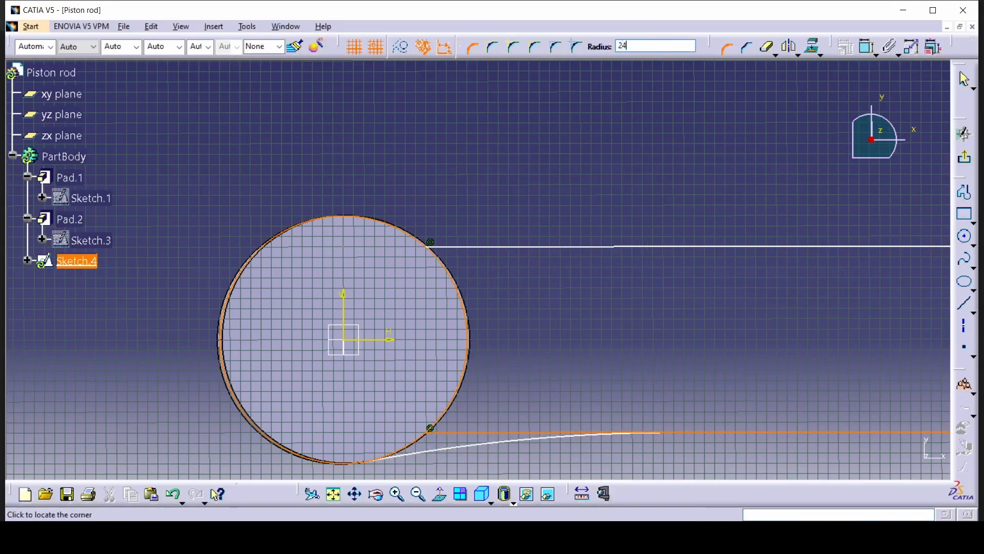
key("Return")
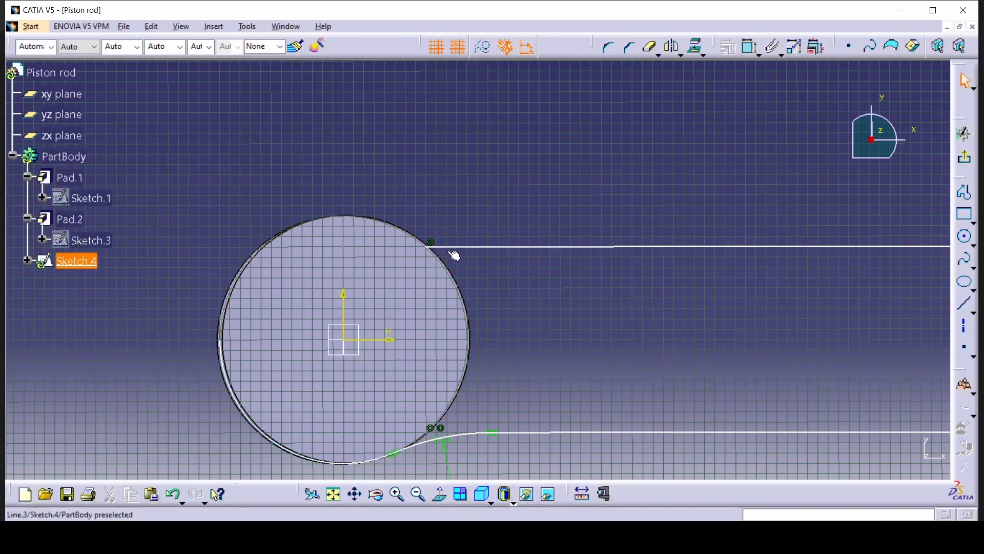
Redraw the full small-end circle centred on the origin and add a 24 mm radius corner between it and the upper web line
left_click(965, 236)
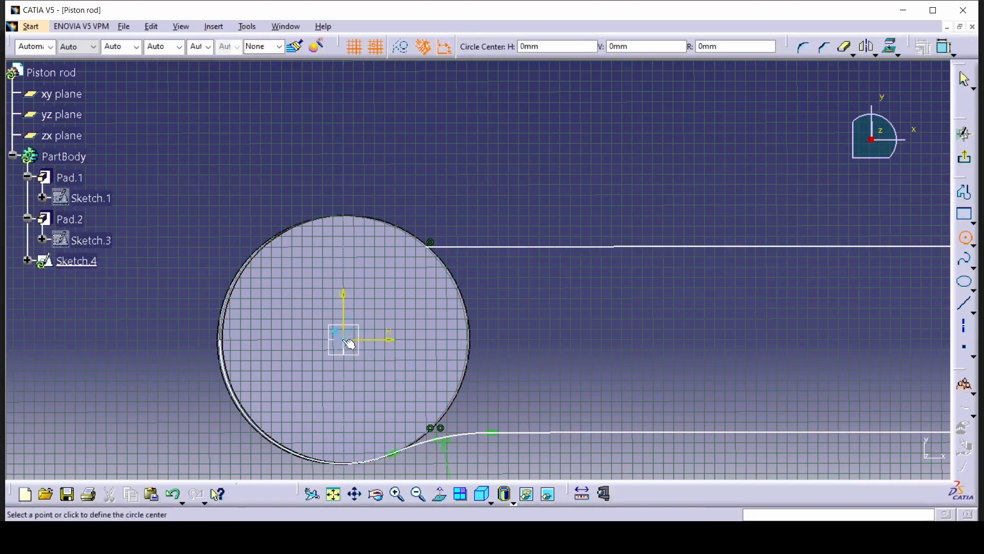
left_click(441, 265)
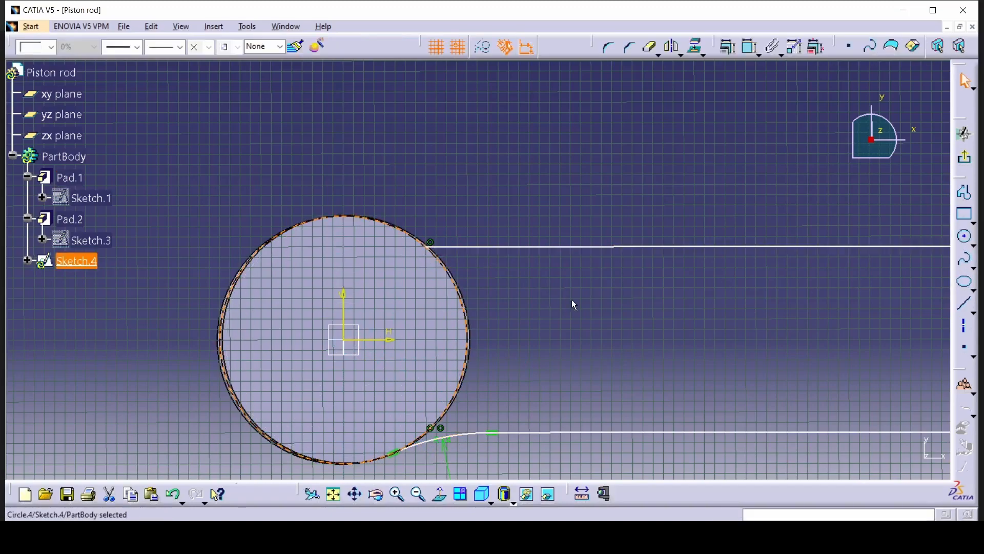
left_click(413, 236)
left_click(463, 246, "ctrl")
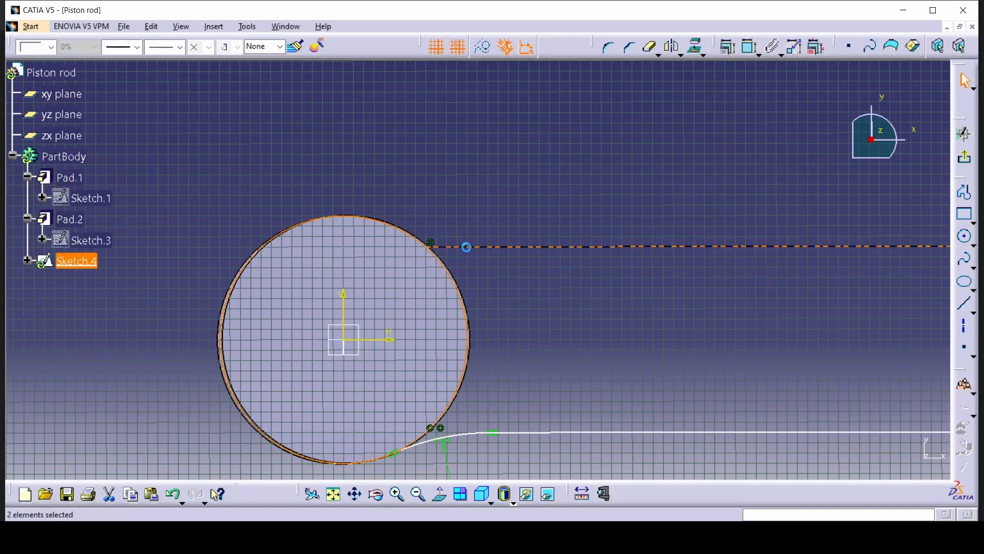
left_click(608, 47)
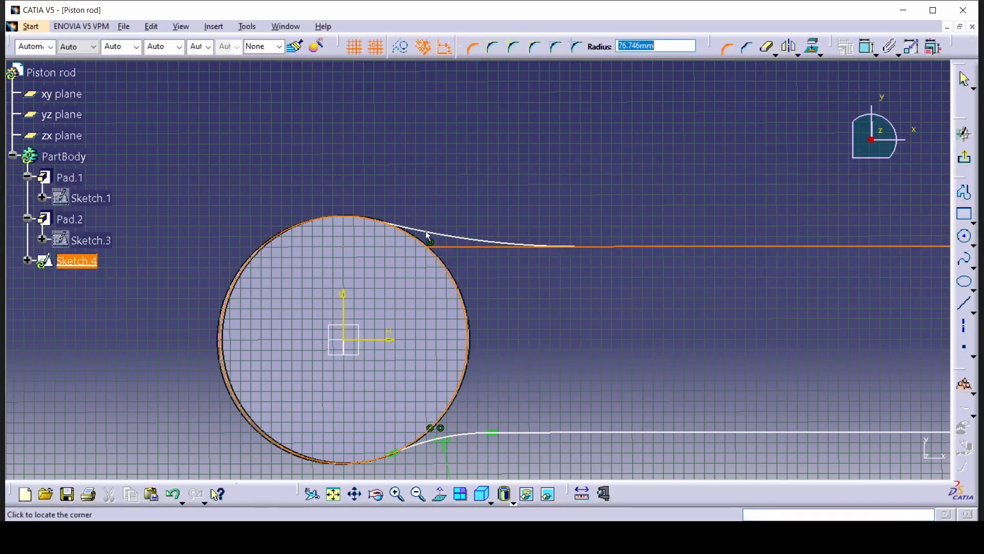
type("24")
key("Return")
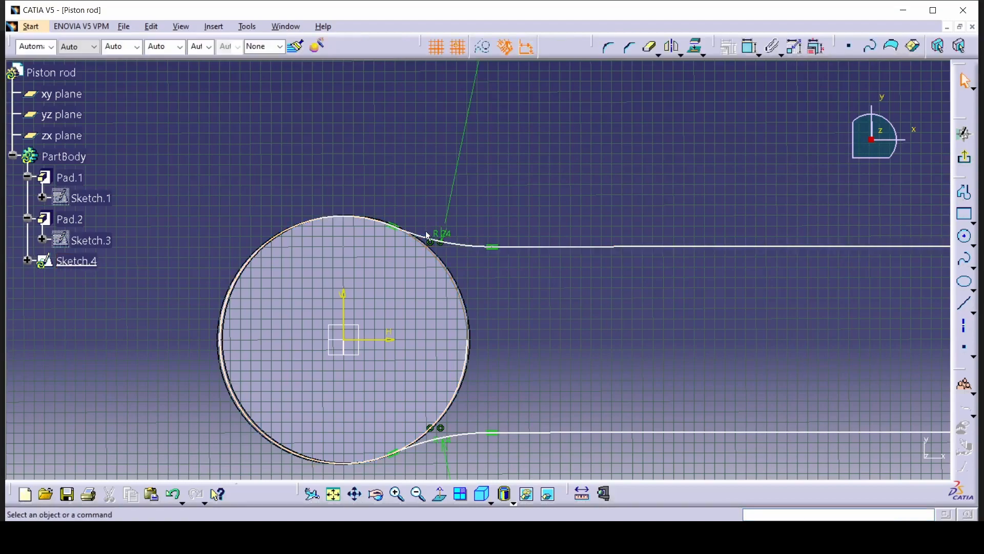
Delete the redrawn small-end circle and draw a line from the remaining arc's lowest point to the end of the upper corner
left_click(473, 367)
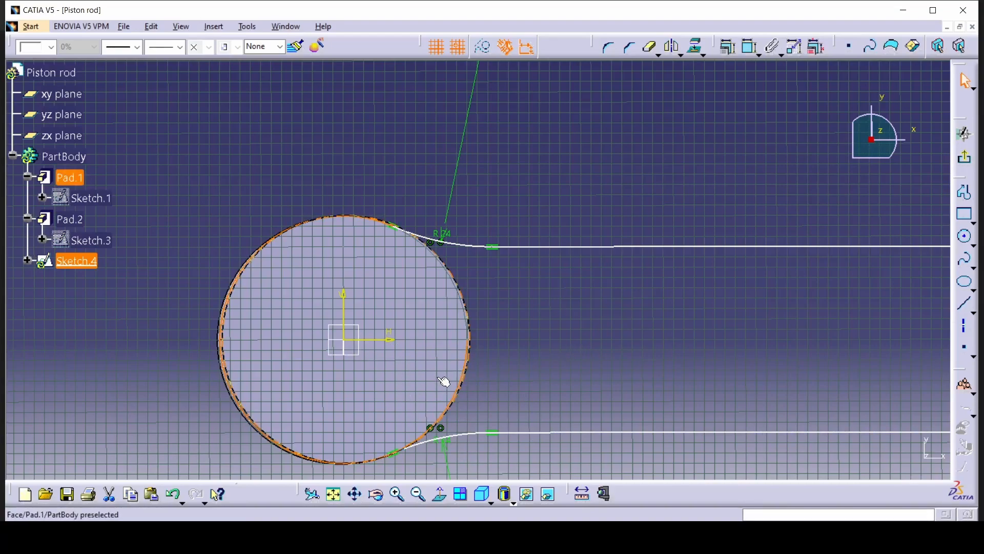
left_click(574, 350)
middle_click_drag(659, 385, 688, 297)
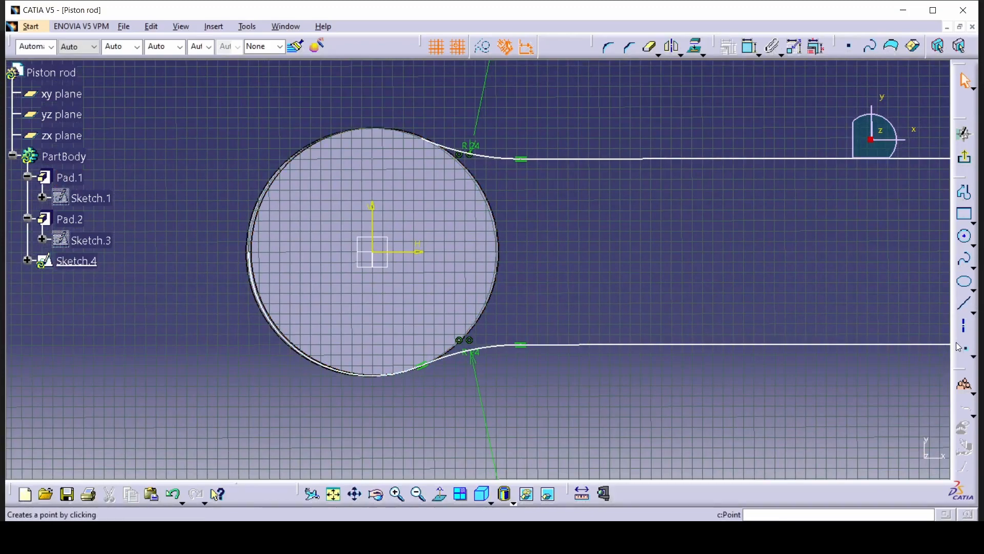
left_click(966, 303)
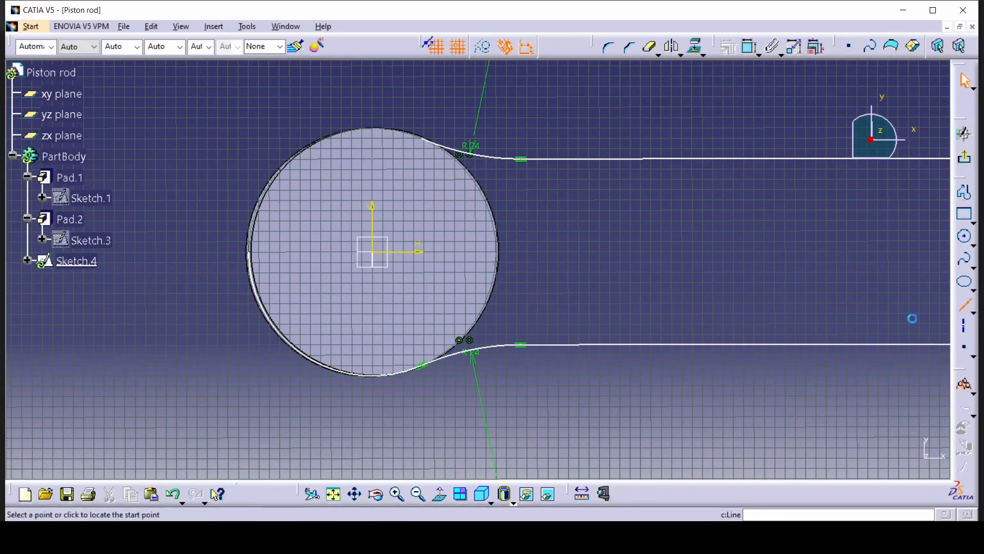
left_click(381, 380)
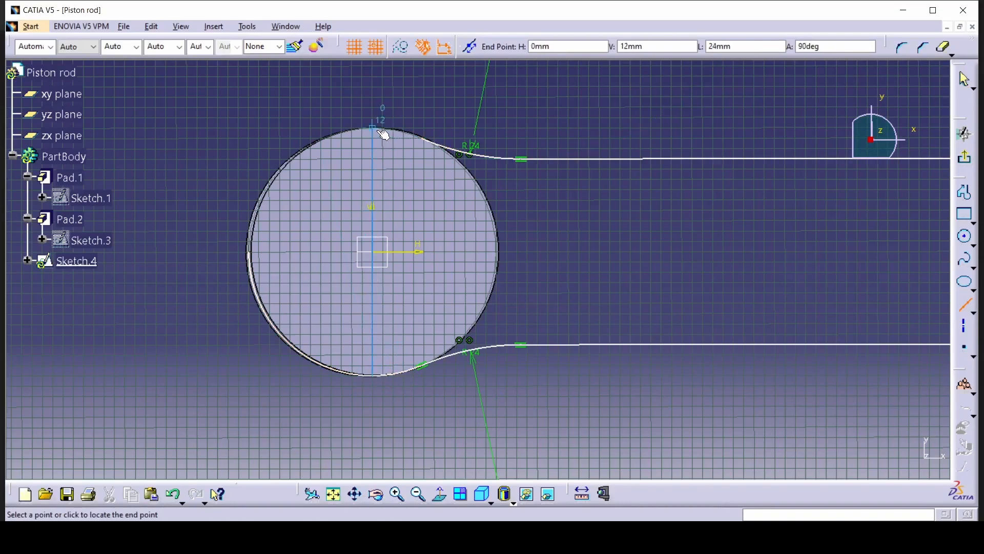
left_click(430, 141)
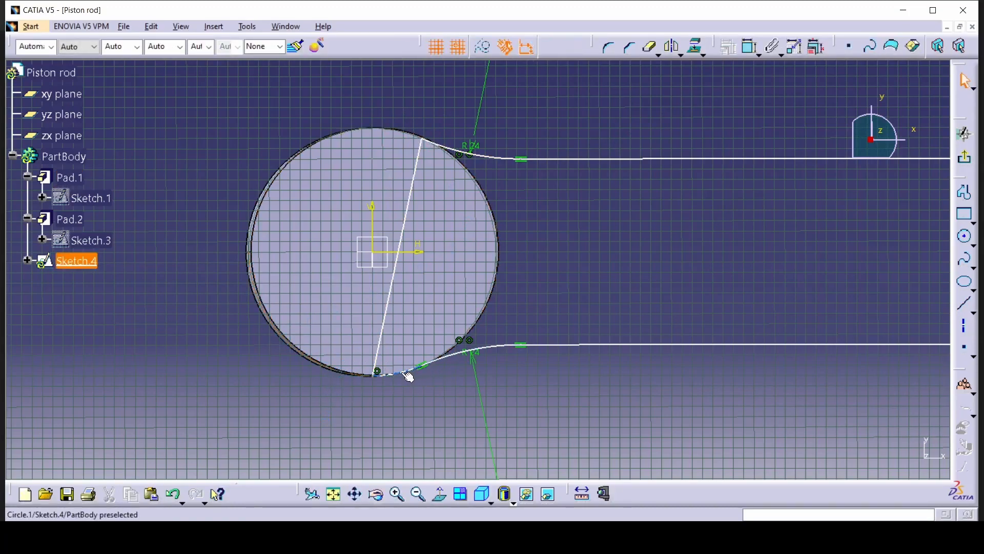
left_click(479, 390)
mouse_move(641, 368)
middle_mouse_down()
mouse_move(681, 396)
mouse_move(667, 378)
mouse_move(370, 381)
mouse_move(458, 266)
mouse_move(416, 62)
middle_mouse_up()
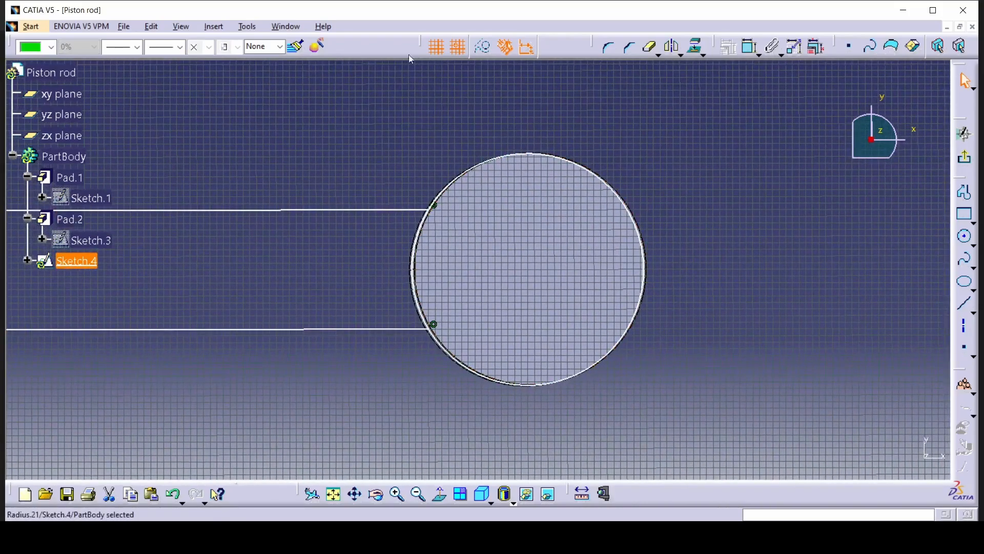
middle_click_drag(710, 398, 737, 306, "ctrl")
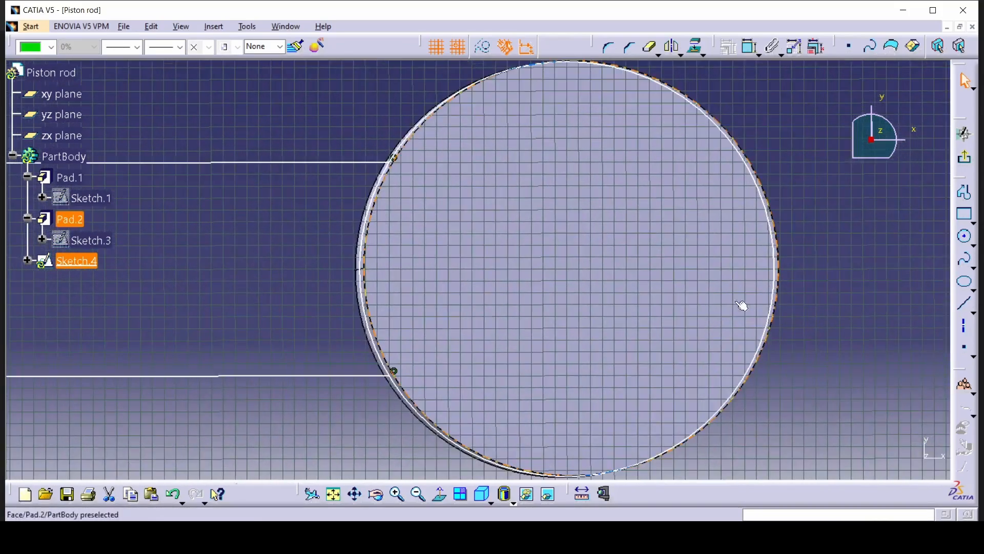
Replace the large-end circle with one centred at H 178 mm, V 0 mm, setting its diameter to 35 mm per the rod drawing
left_click(777, 314)
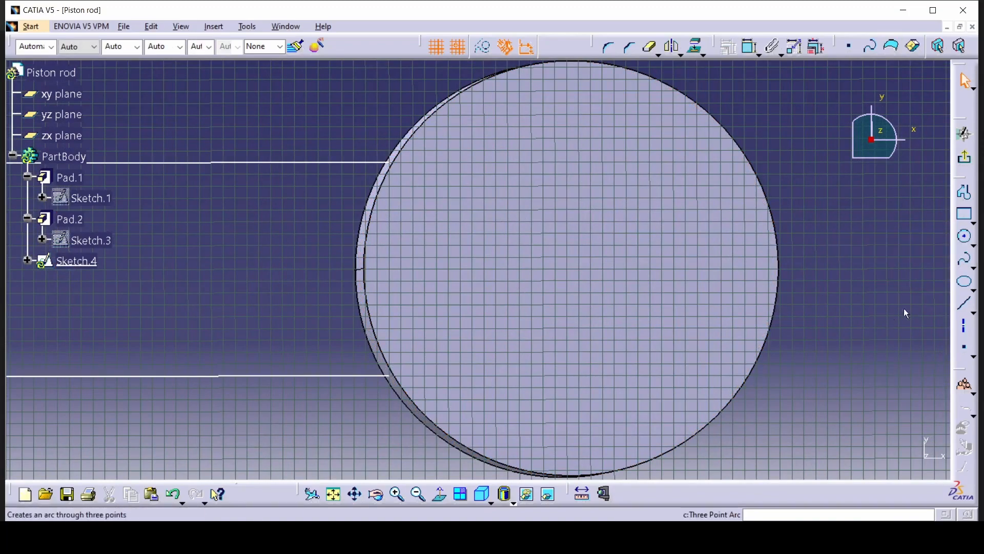
left_click(966, 237)
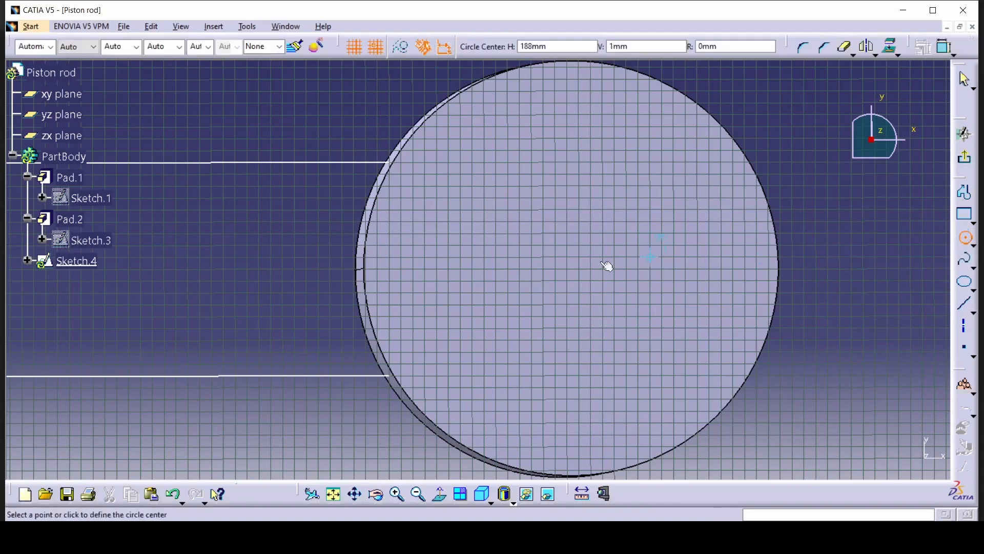
left_click(575, 270)
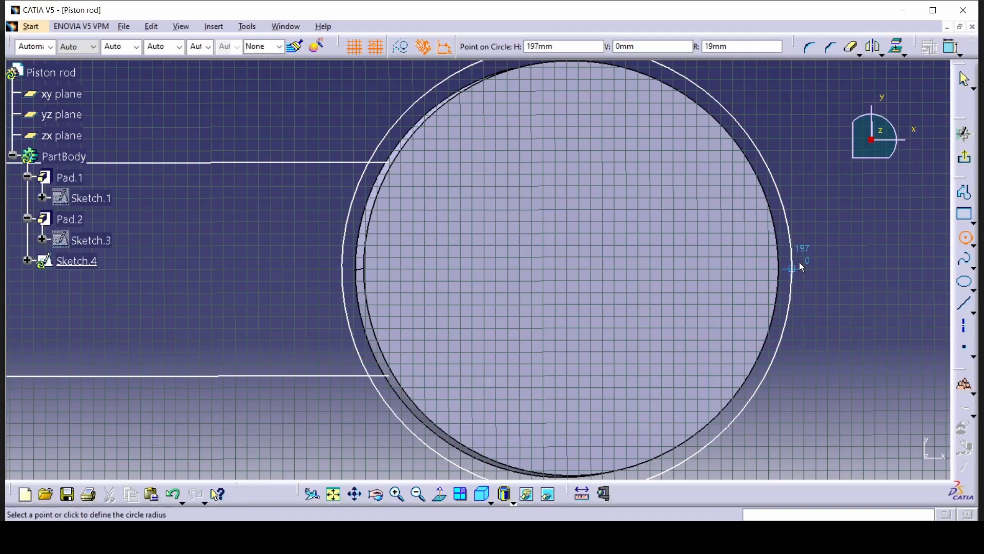
left_click(800, 264)
left_click(865, 288)
key("alt+Tab")
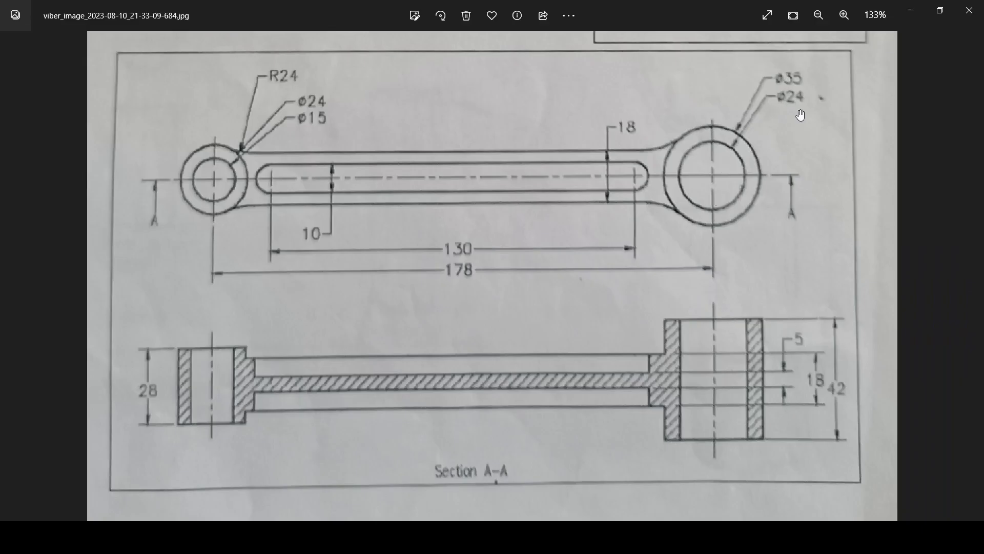
key("alt+Tab")
double_click(831, 291)
type("35")
key("Return")
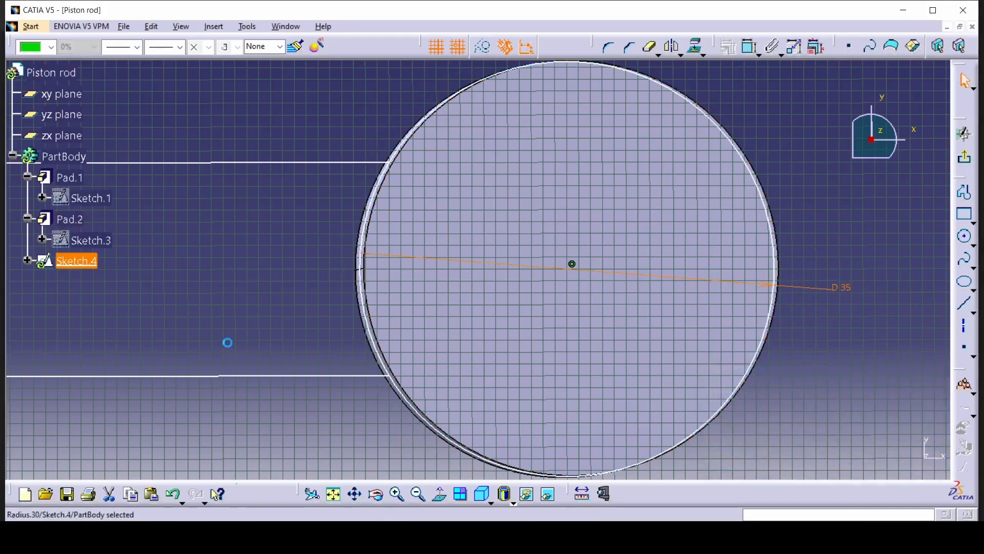
Add a 24 mm radius corner between the lower web line and the large-end circle
left_click(303, 265)
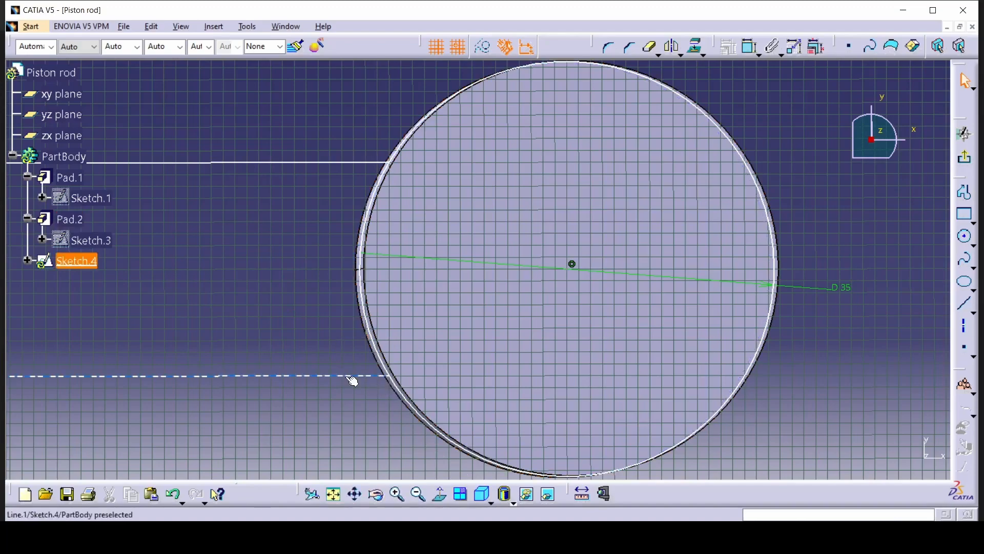
left_click(411, 399)
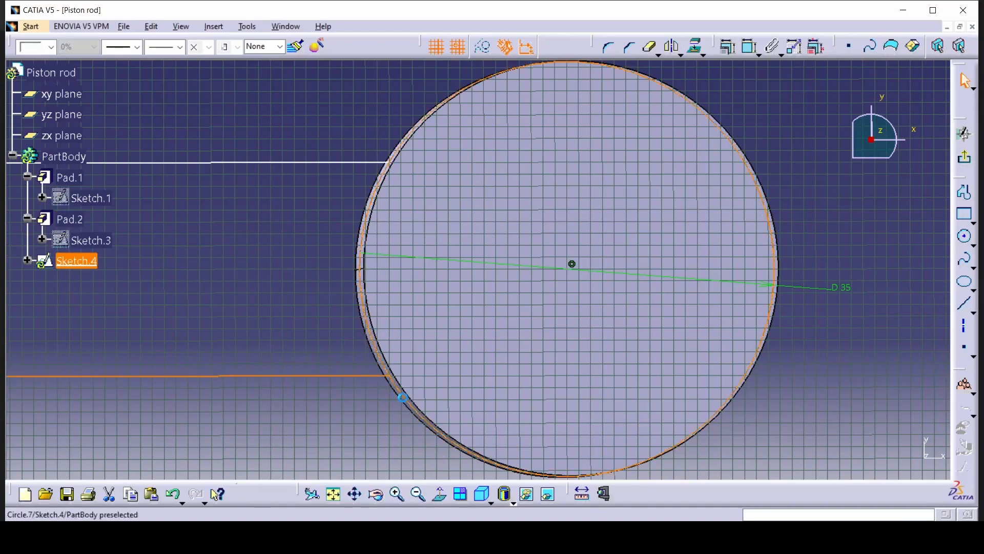
left_click(608, 47)
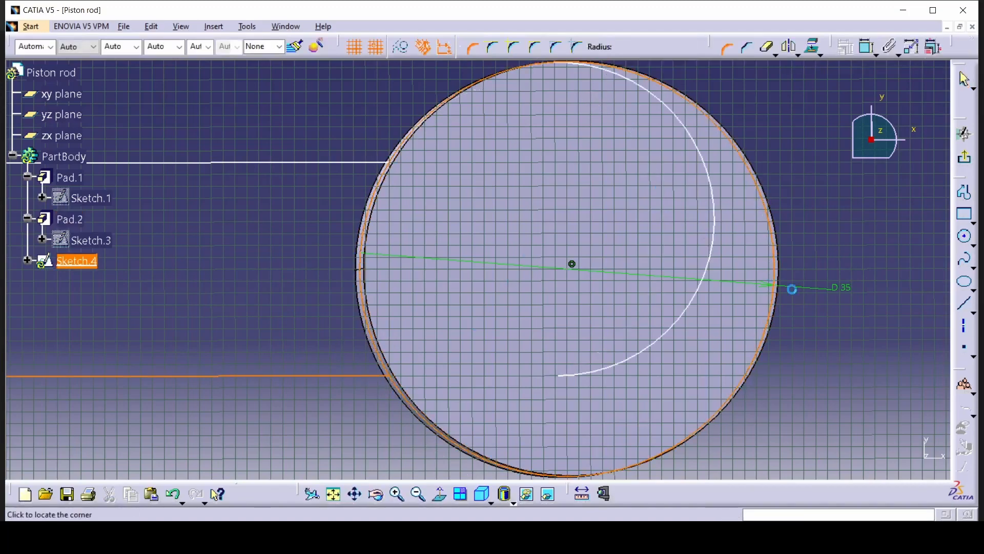
left_click(386, 439)
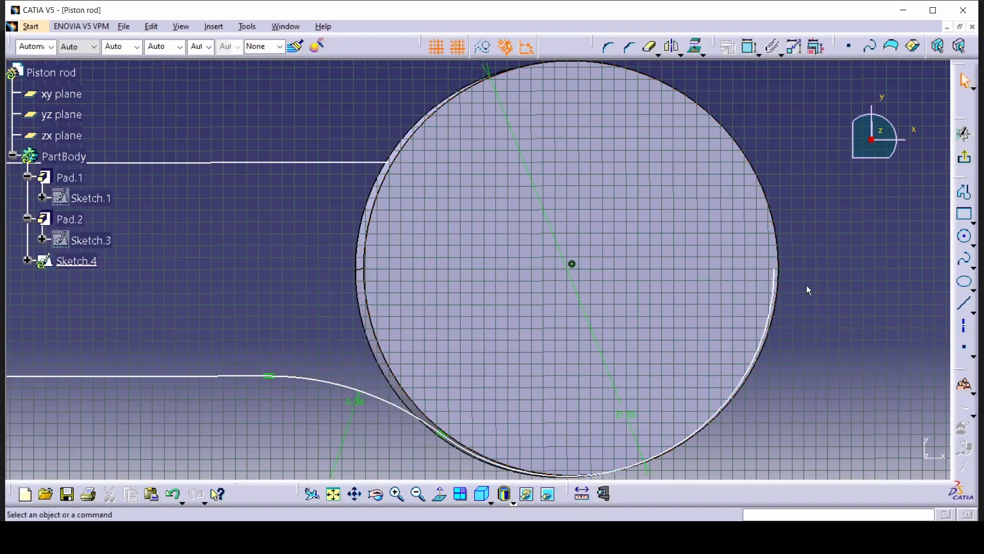
Redraw the full large-end circle centred at H 178 mm, V 0 mm, matching the size of the remaining arc
left_click(965, 237)
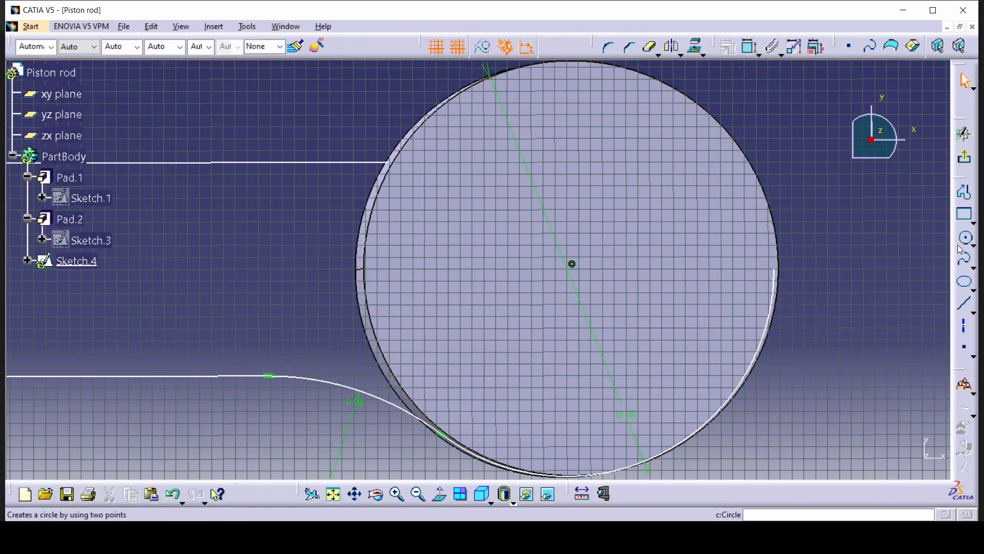
left_click(572, 277)
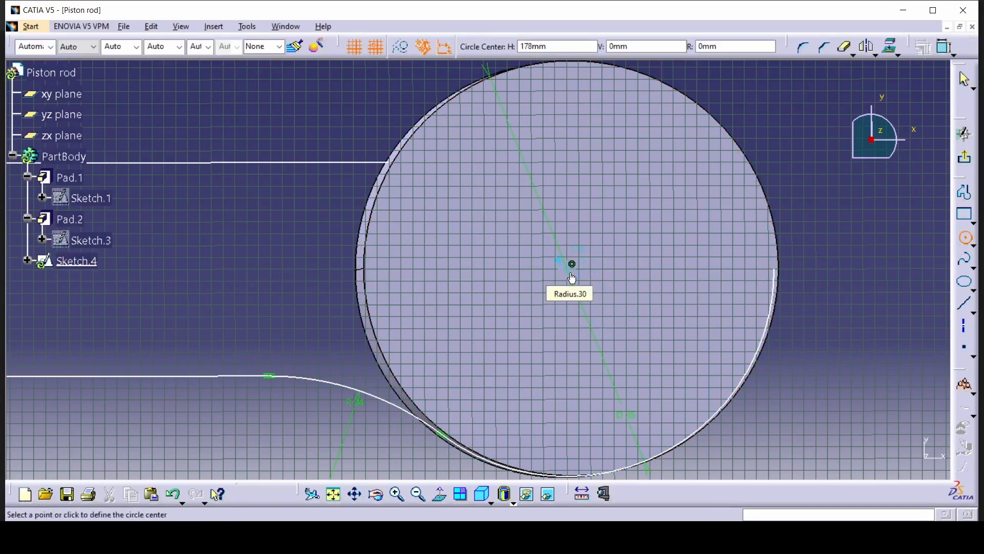
left_click(774, 316)
Try to dimension the redrawn large-end circle's diameter and delete that extra dimension
left_click(749, 47)
left_click(835, 210)
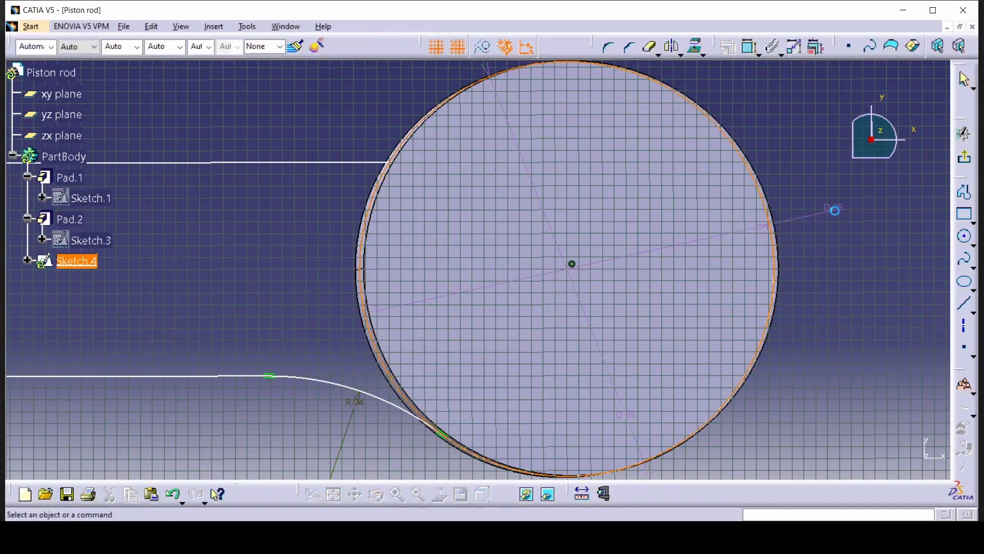
left_click(833, 222)
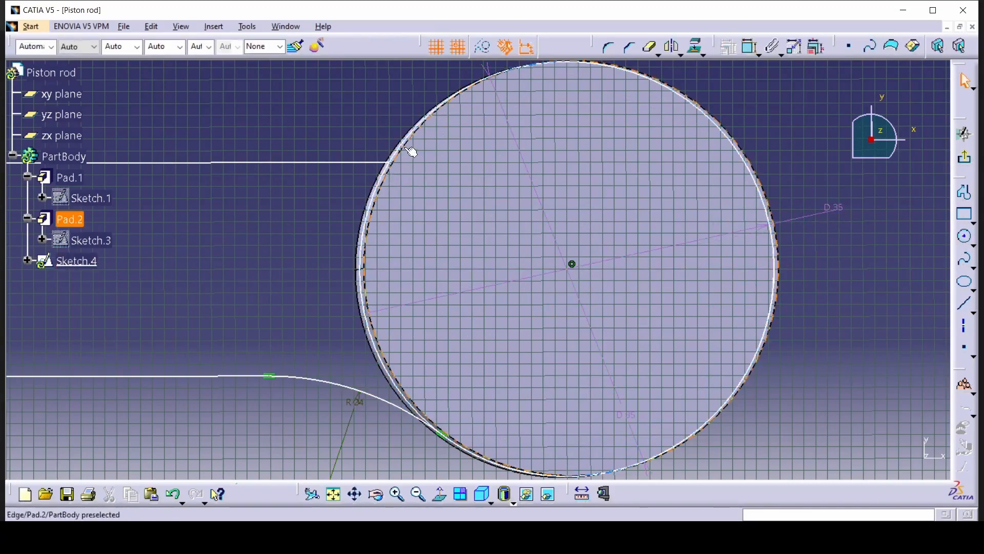
left_click(668, 257)
key("Delete")
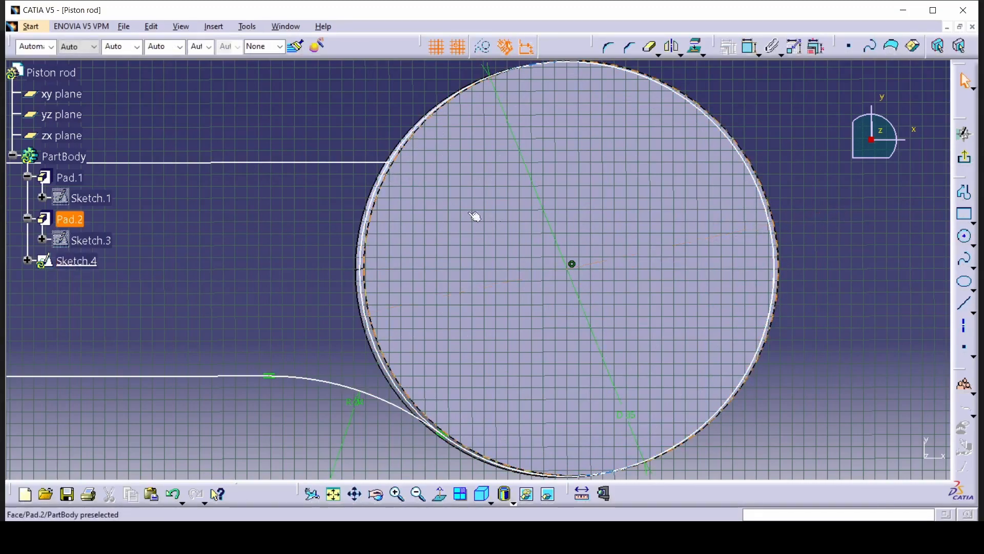
Add a 24 mm radius corner between the upper web line and the large-end circle
left_click(366, 162)
left_click(396, 145, "ctrl")
left_click(389, 126)
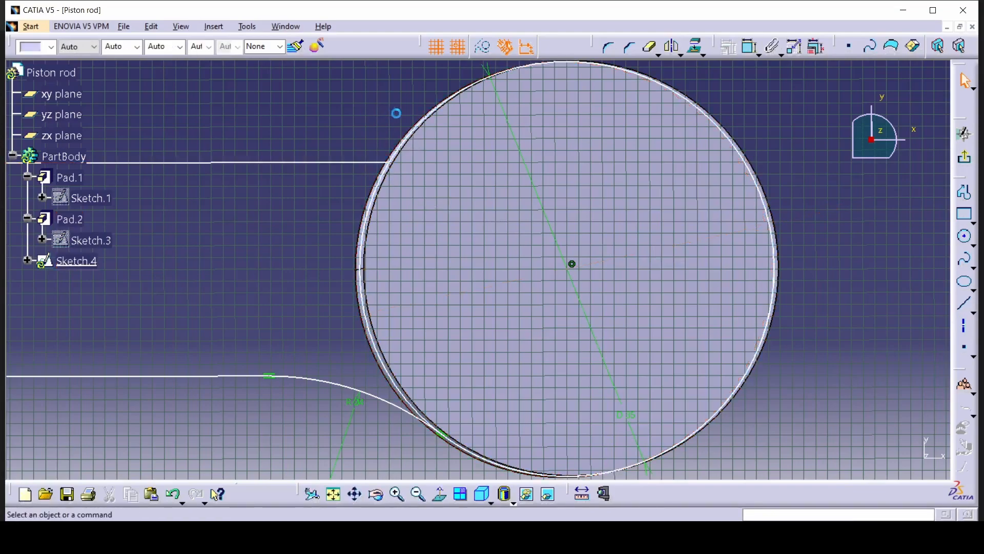
left_click(432, 120)
left_click(344, 162, "ctrl")
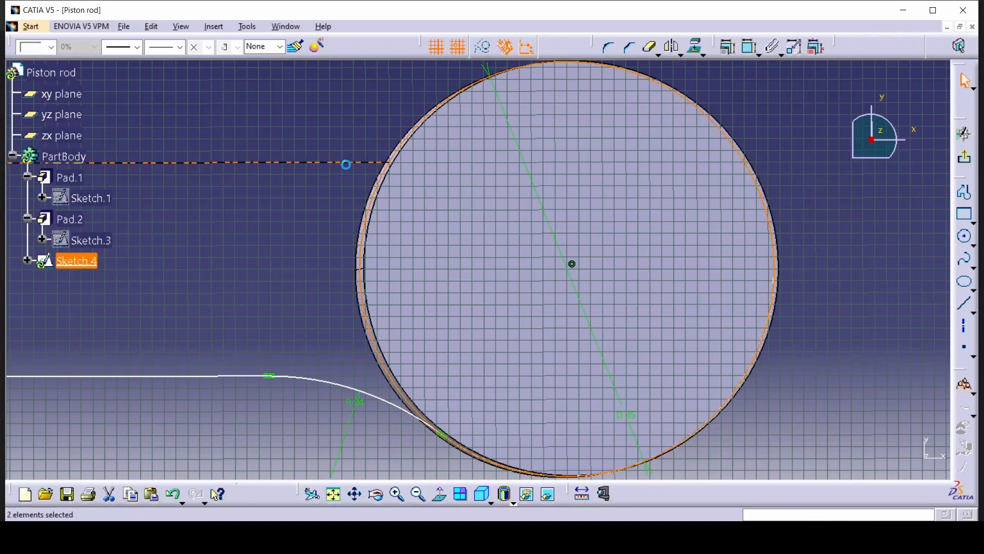
left_click(610, 50)
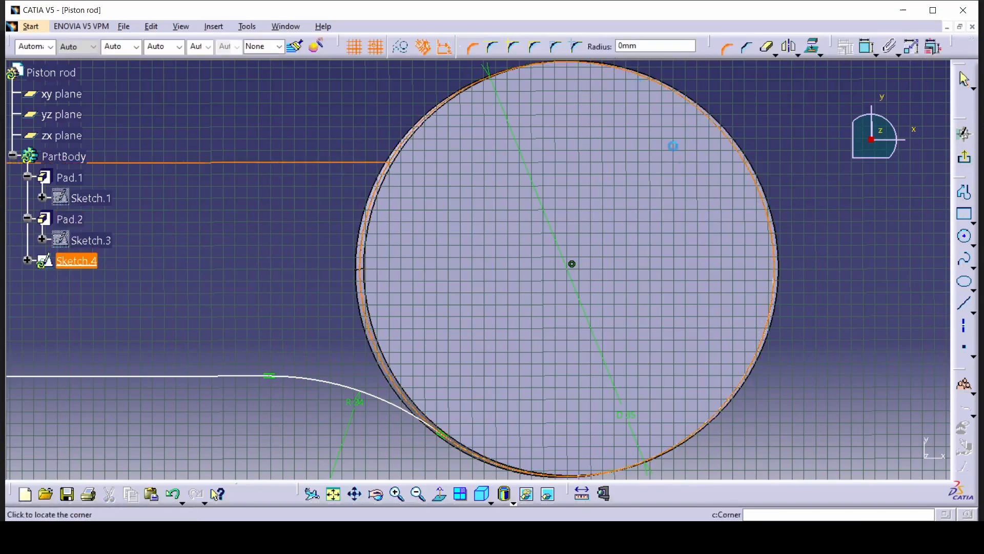
left_click(382, 133)
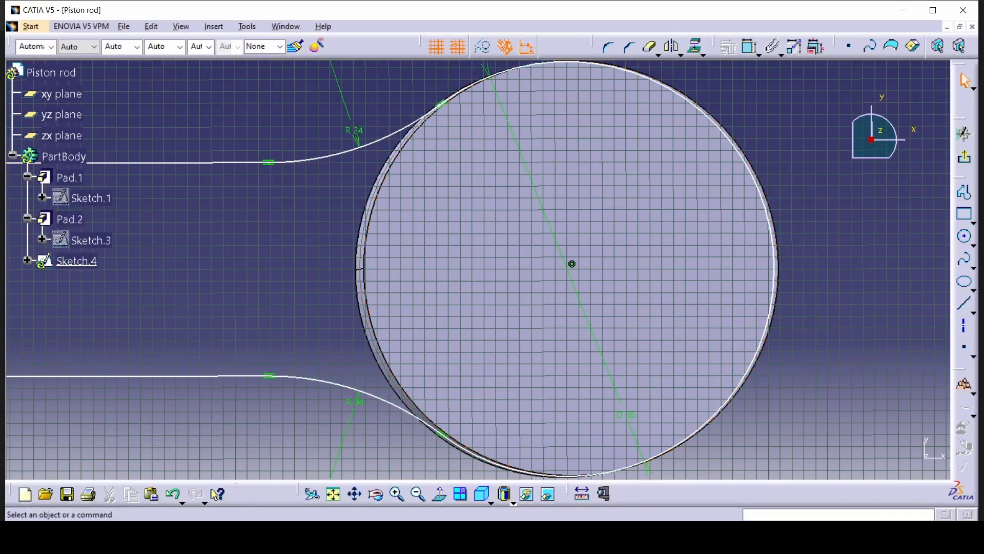
Draw a 35 mm vertical line across the large end from the circle's lowest point to its highest point at H 178 mm
left_click(965, 303)
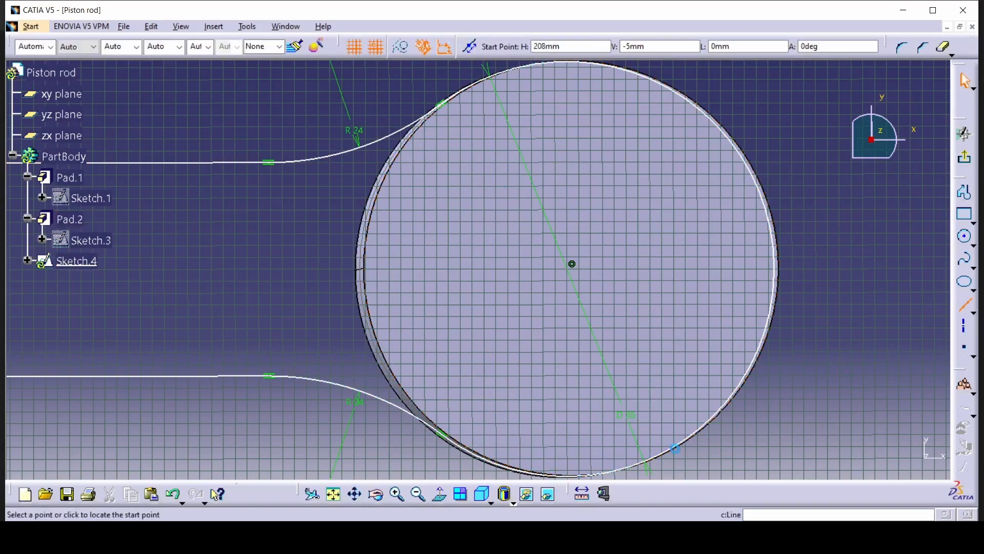
left_click(571, 477)
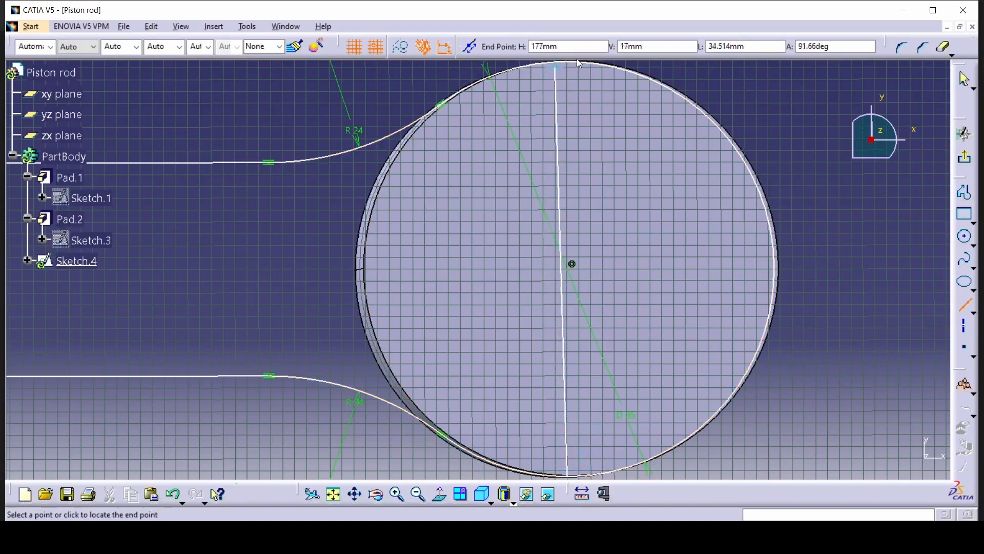
middle_click_drag(559, 117, 551, 165)
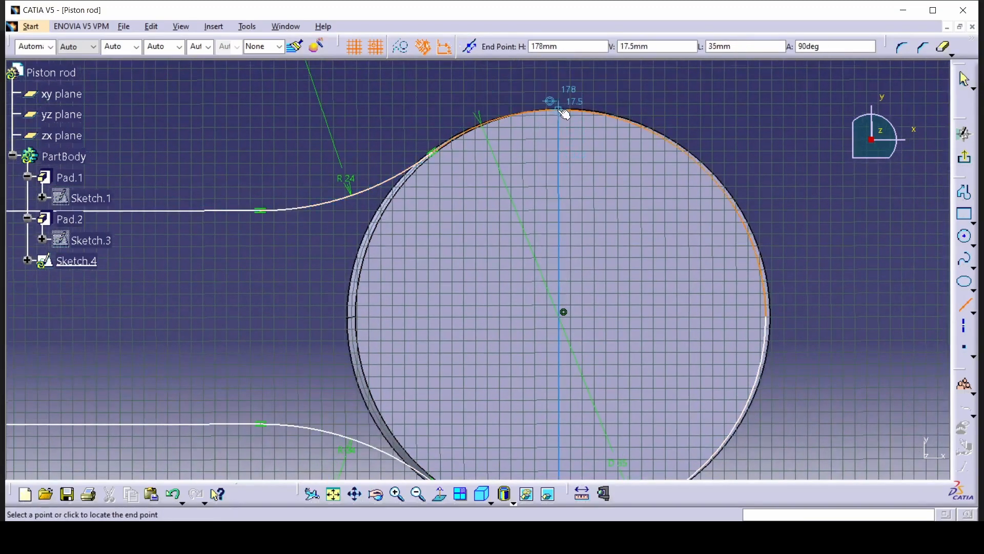
left_click(565, 113)
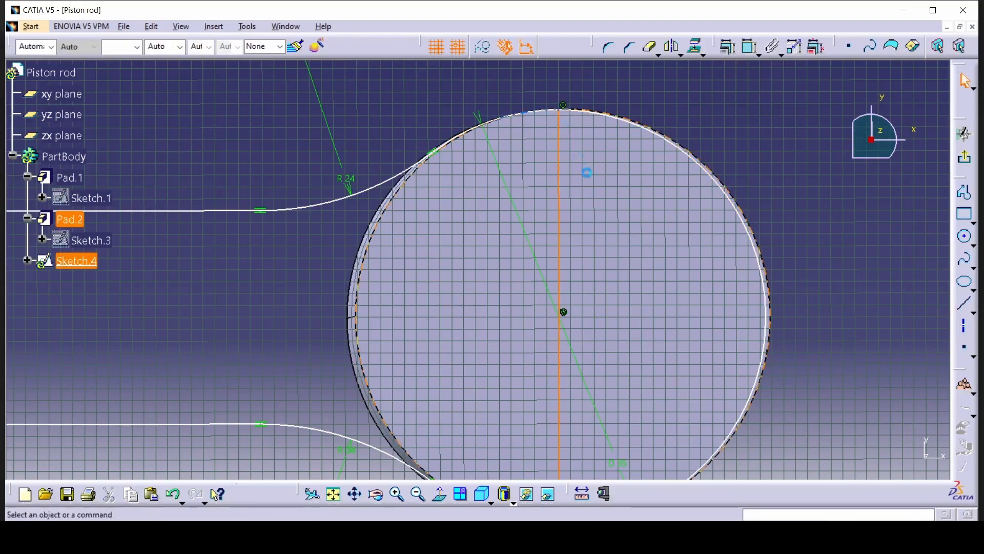
Remove the large-end circle's outer arcs beyond the vertical line so that only the arcs joining the corners remain
left_click(749, 224)
middle_click_drag(793, 299, 783, 277)
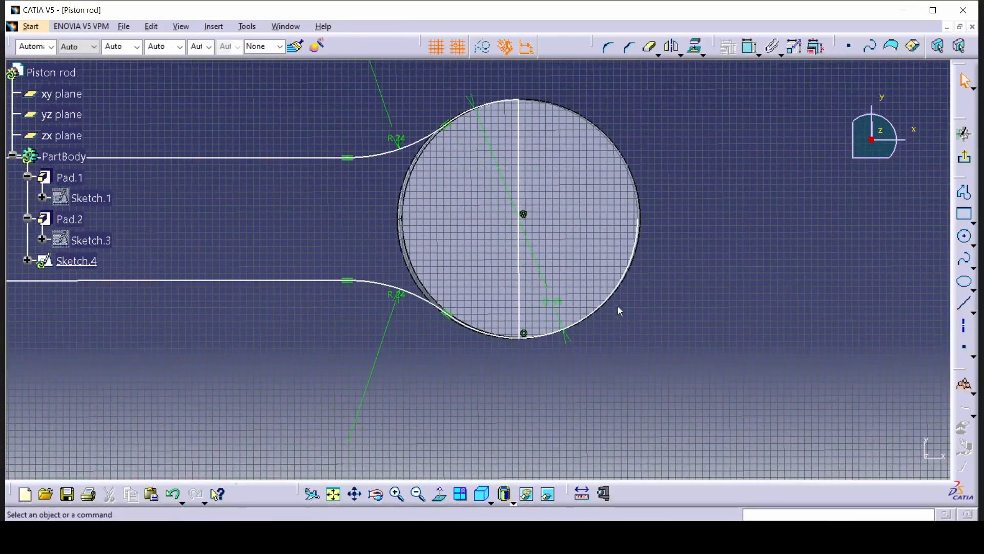
key("q")
left_click(599, 307)
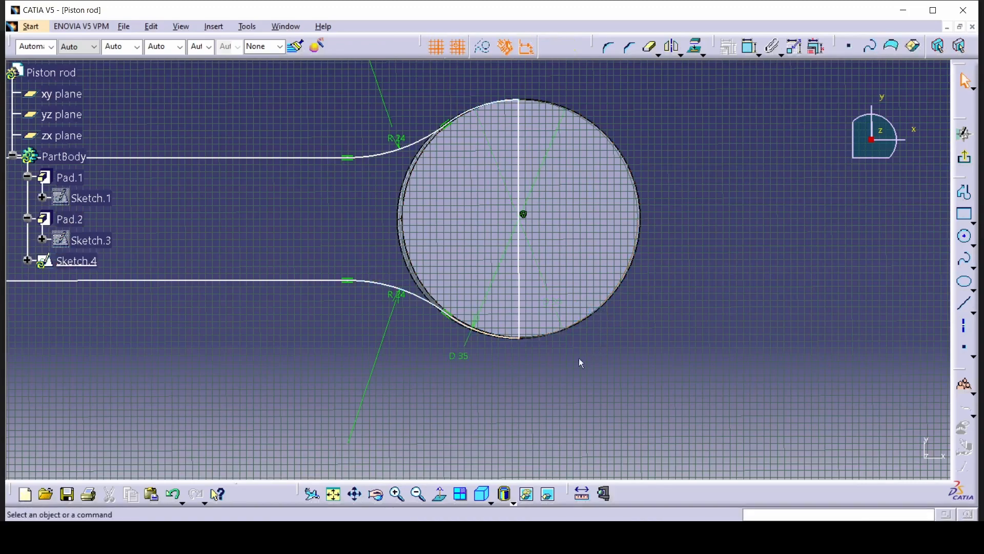
left_click(472, 332)
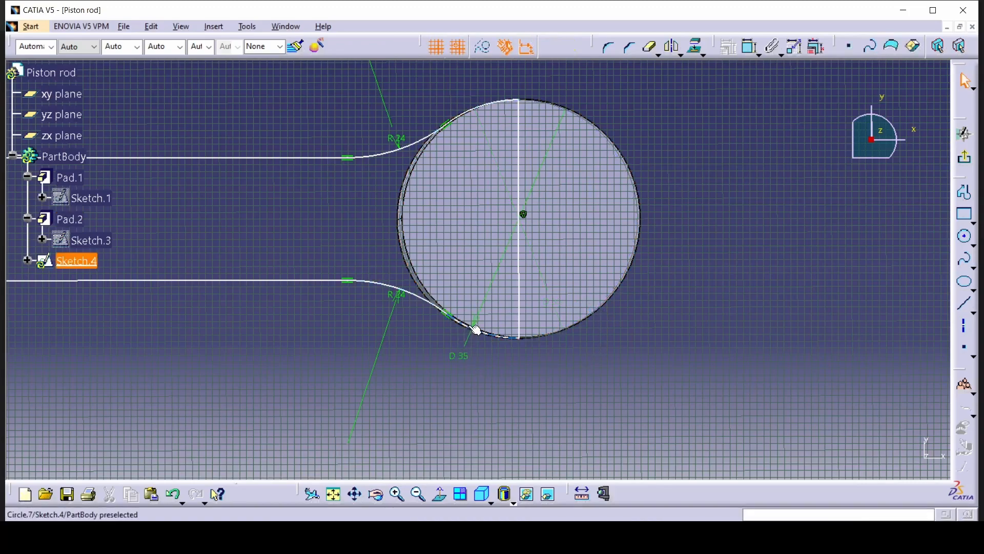
left_click(476, 329)
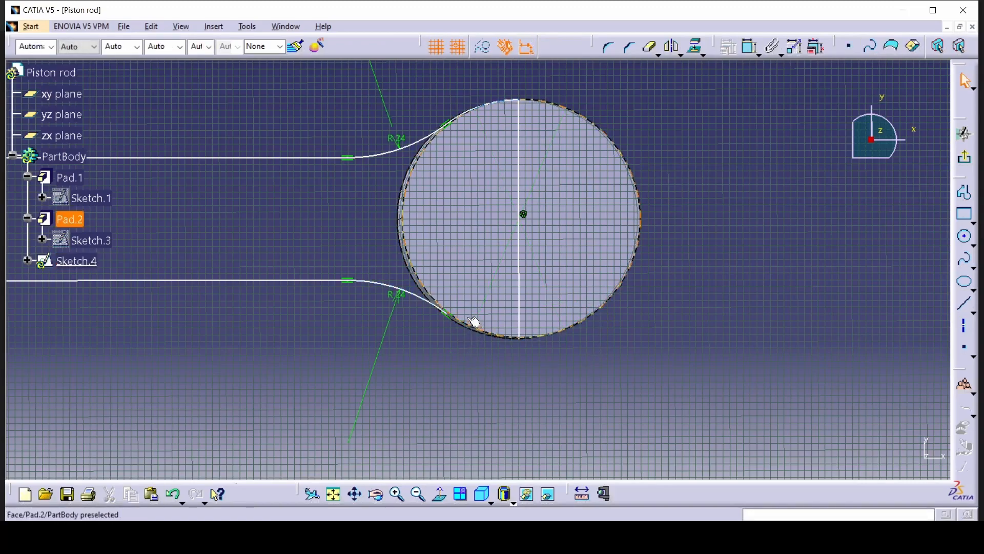
Run a sketch analysis to check whether the web's implicit profile is closed
middle_click_drag(321, 236, 383, 315)
right_click(377, 48)
left_click(344, 39)
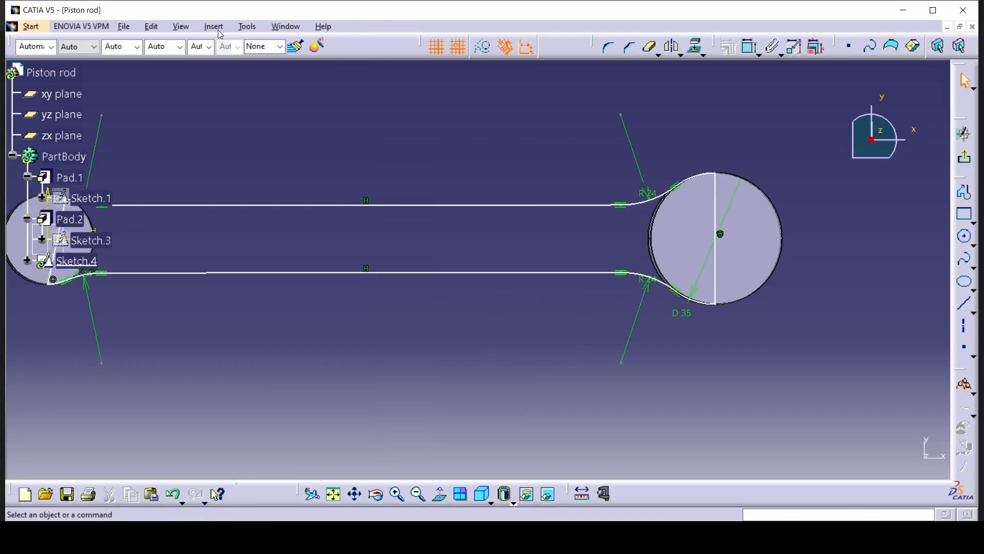
left_click(247, 26)
left_click(276, 219)
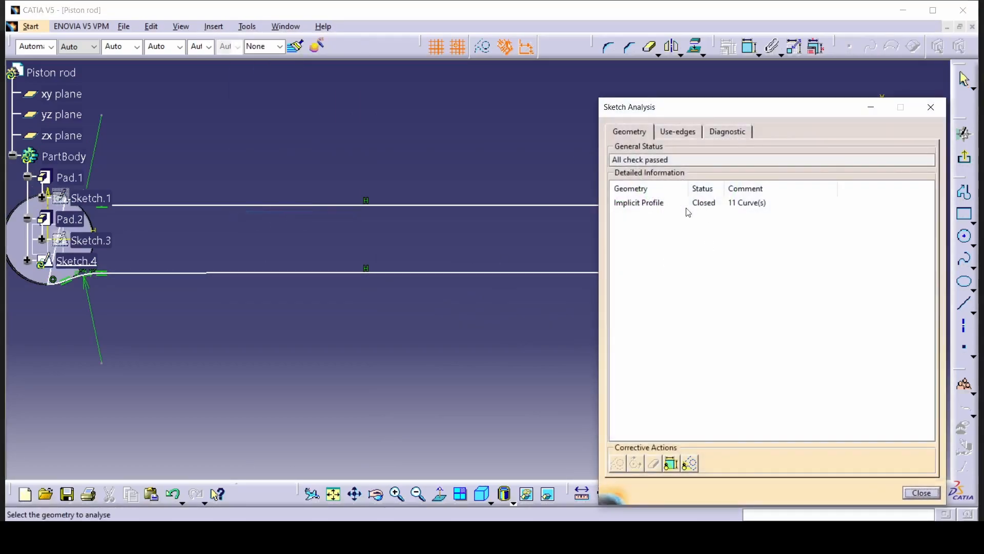
left_click(684, 204)
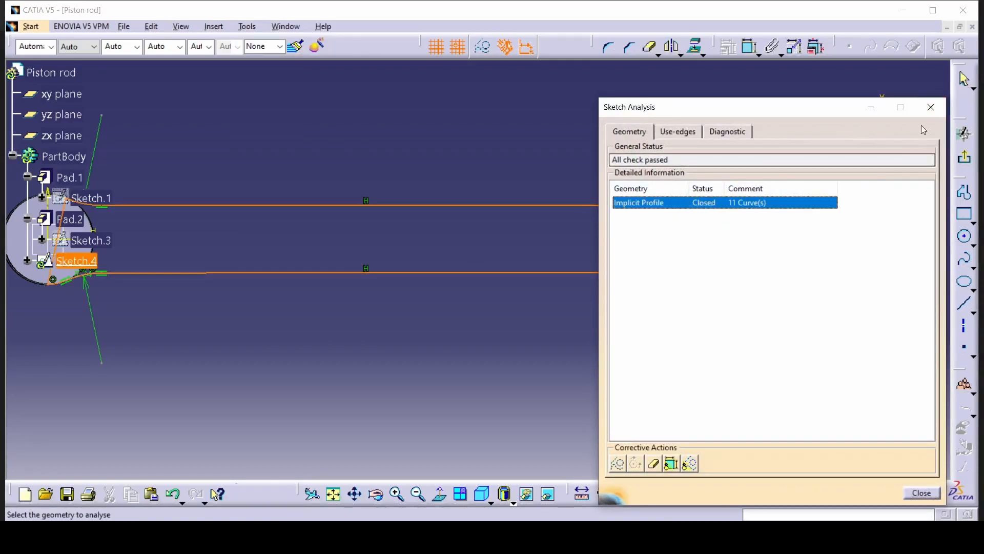
left_click(931, 107)
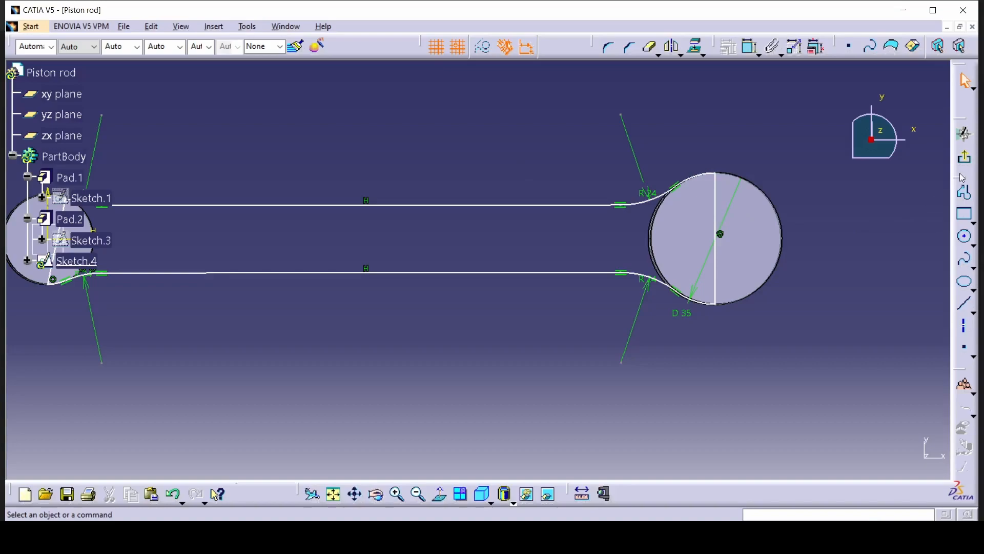
Finish the web sketch and pad it 9 mm with mirrored extent
left_click(965, 156)
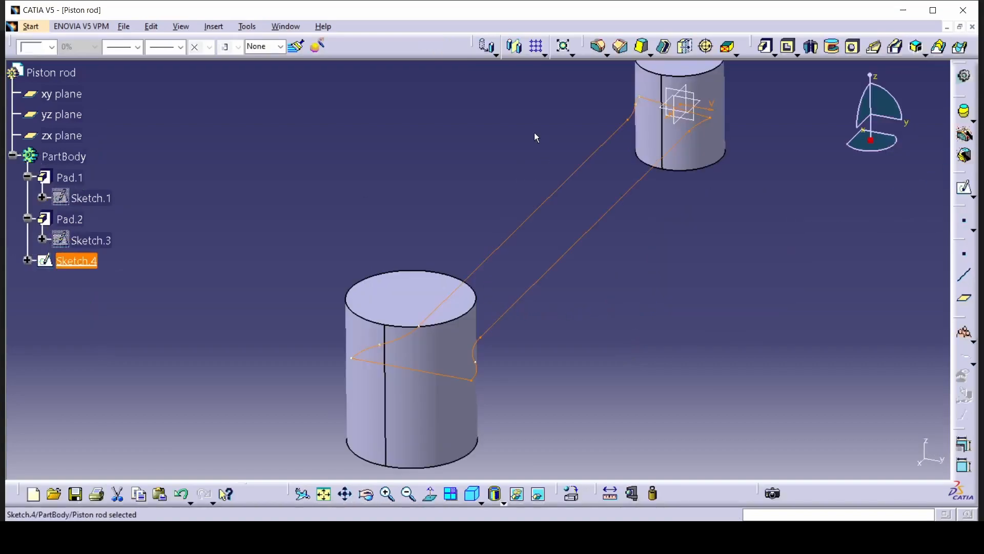
left_click(764, 47)
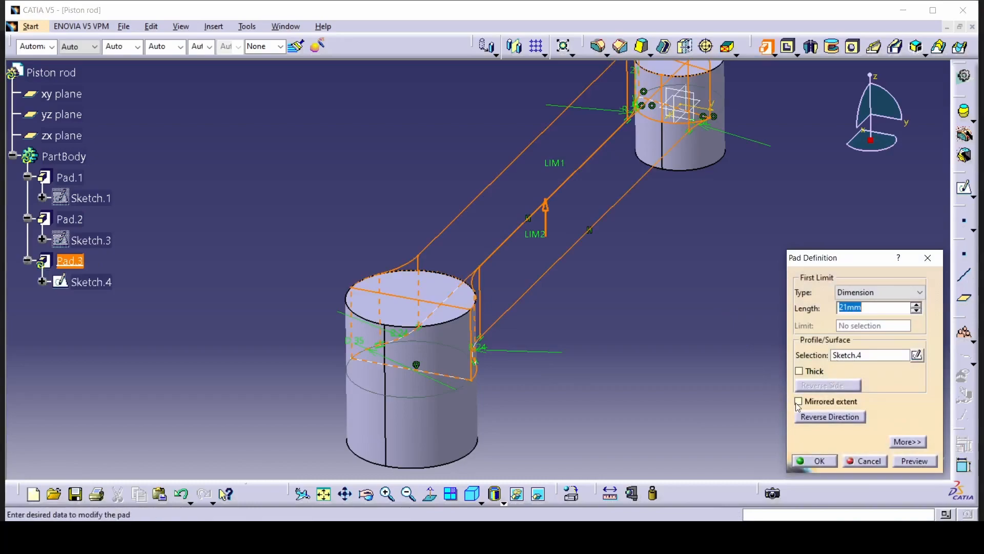
left_click(799, 403)
key("alt+Tab")
key("alt+Tab")
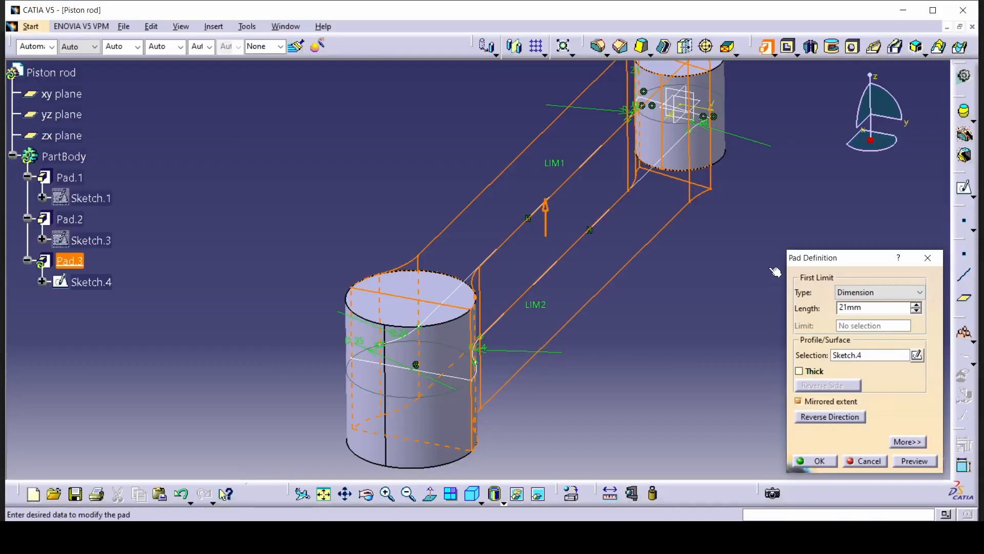
double_click(851, 307)
type("8")
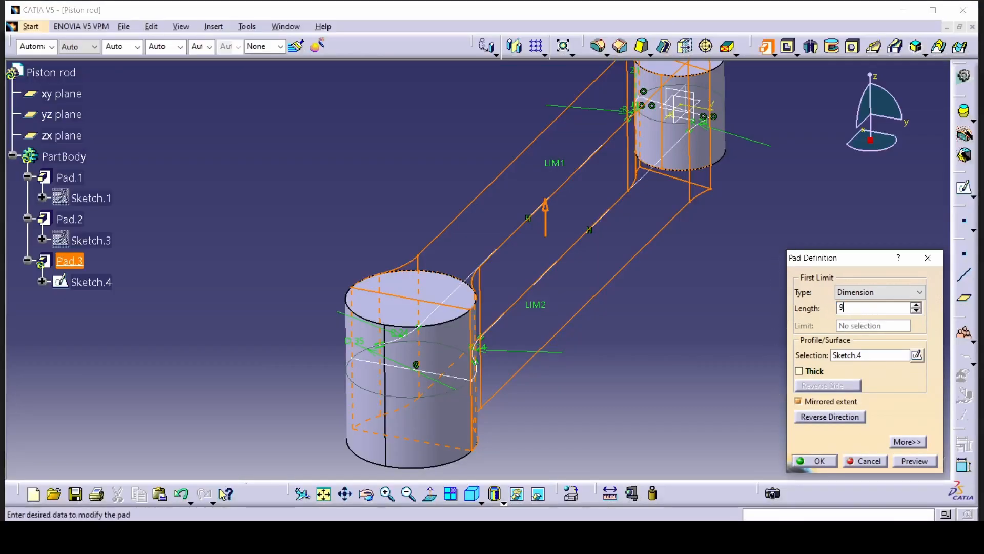
left_click(816, 460)
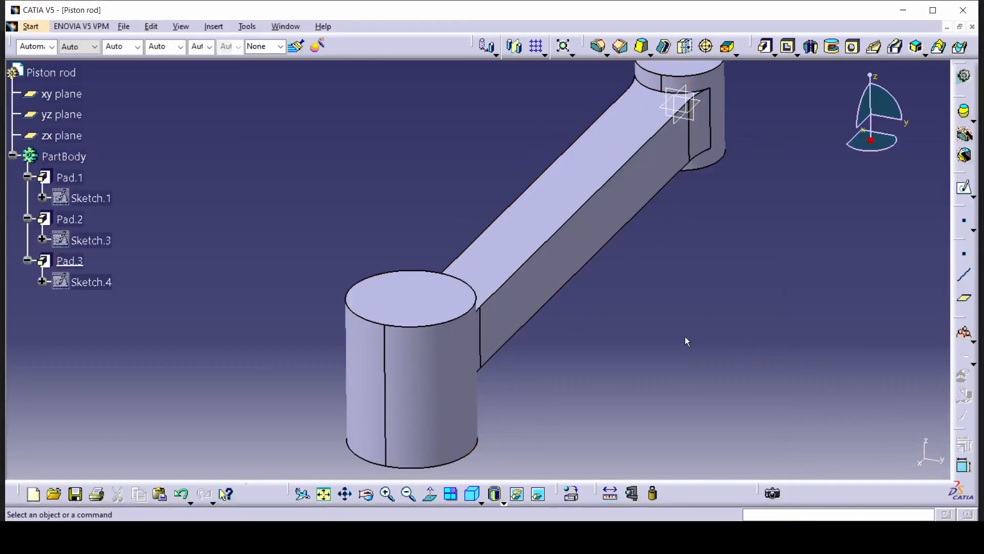
Inspect the padded rod from the standard front, left, top and isometric views
middle_click_drag(594, 268, 605, 339)
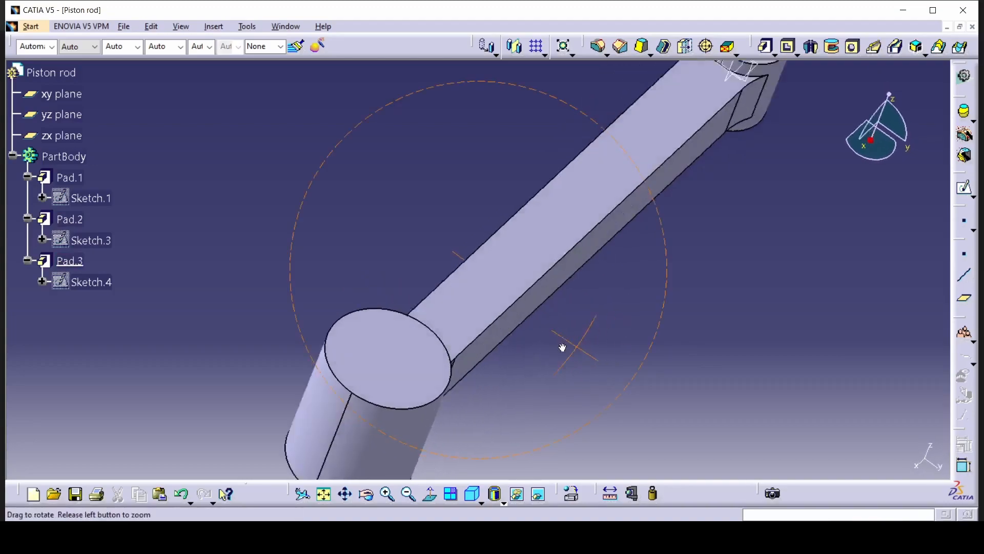
left_click(472, 494)
left_click(482, 504)
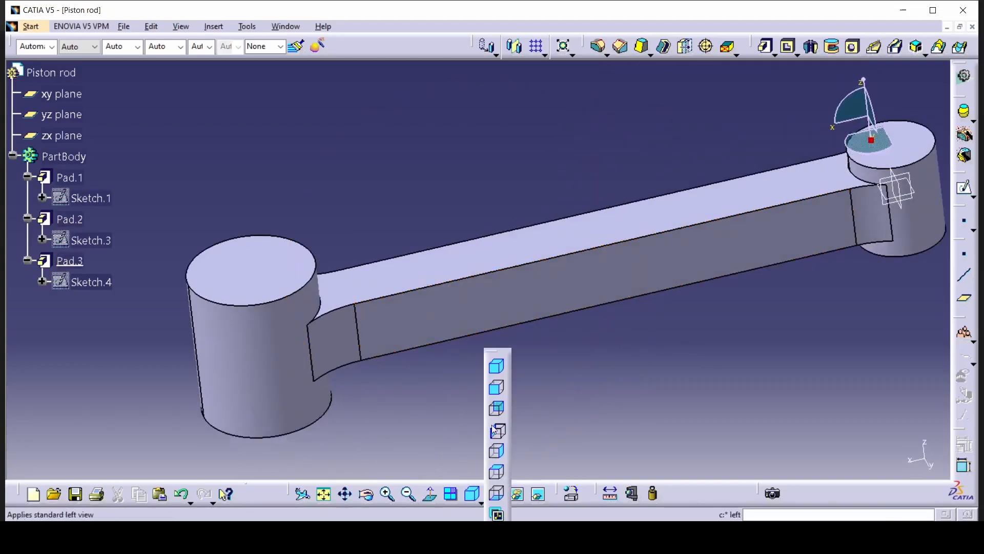
middle_click_drag(428, 352, 408, 356)
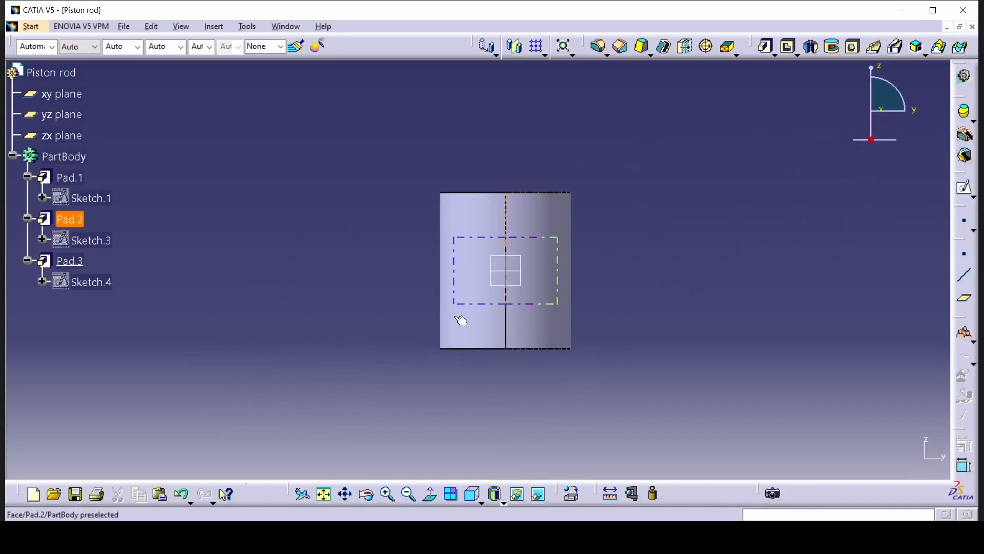
left_click(482, 504)
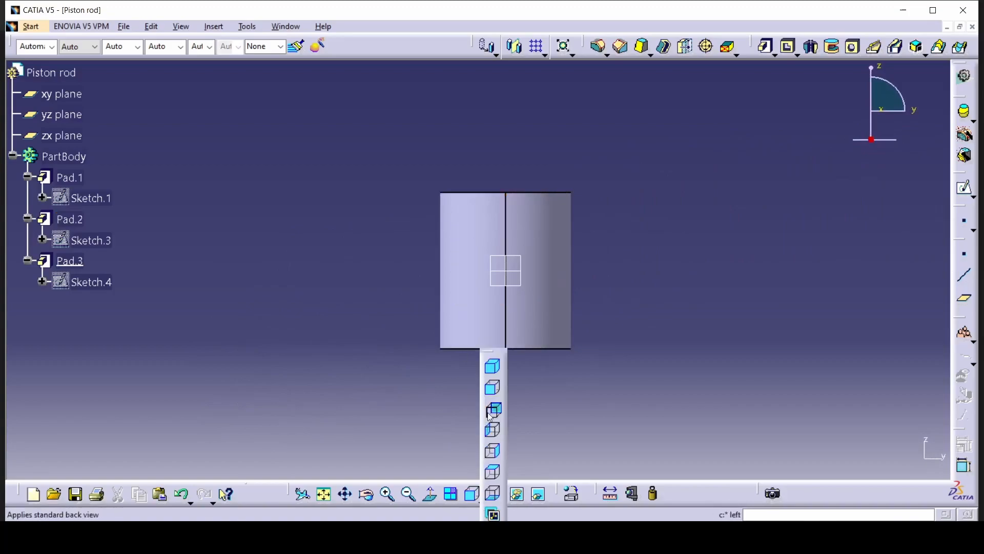
left_click(494, 390)
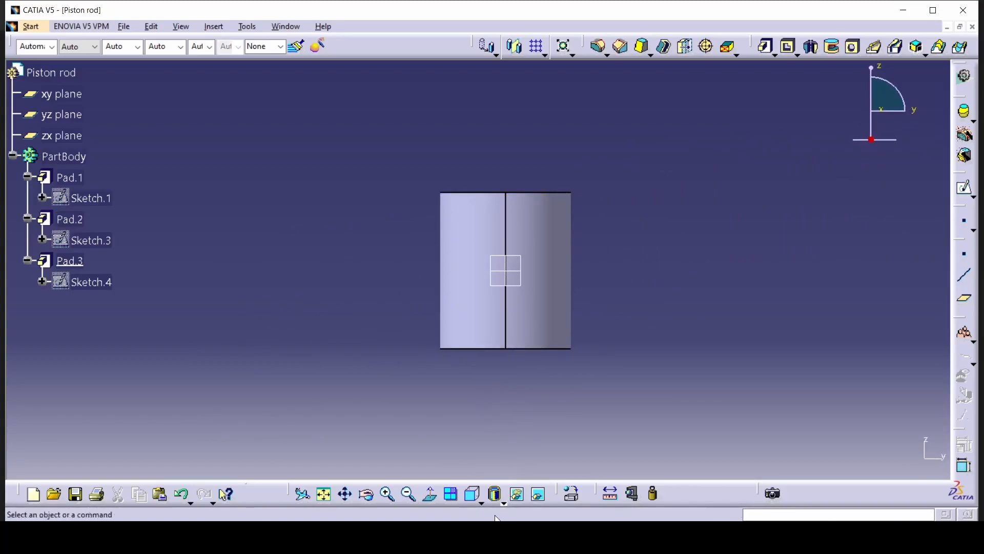
left_click(482, 507)
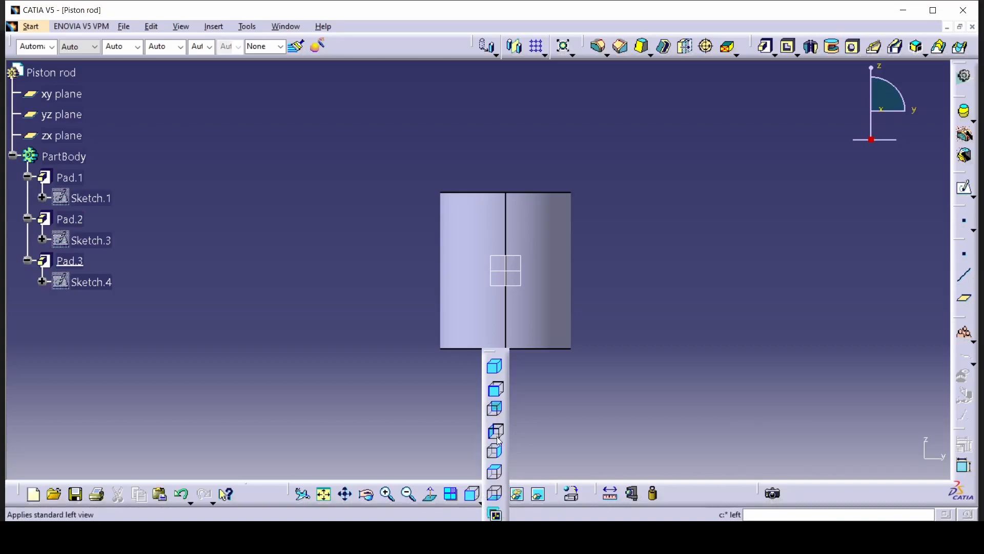
left_click(497, 436)
middle_click_drag(336, 383, 474, 365)
left_click(482, 505)
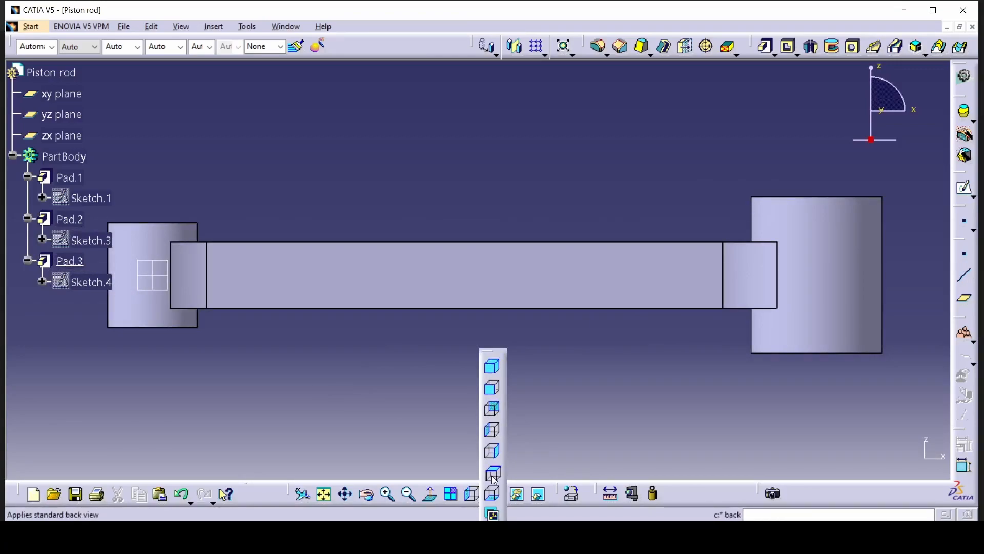
left_click(491, 474)
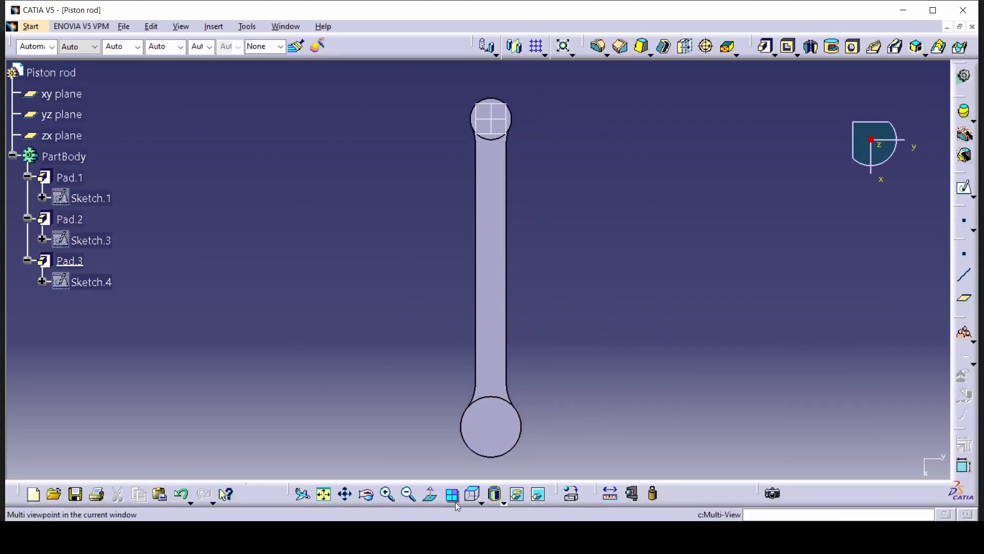
left_click(477, 501)
left_click(495, 373)
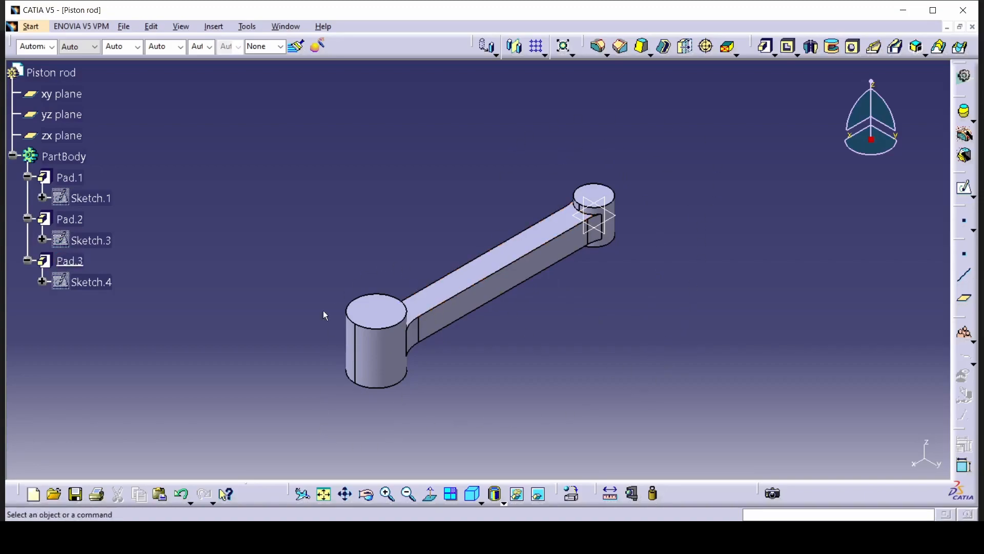
Check the bore size in the reference drawing and cut a 15 mm Up To Next hole through the small end cylinder
key("alt+Tab")
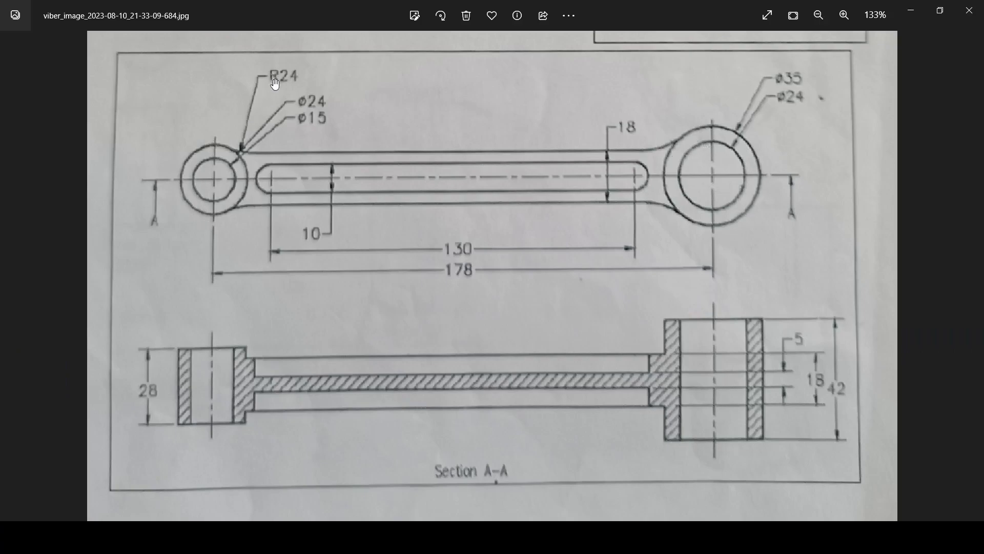
key("alt+Tab")
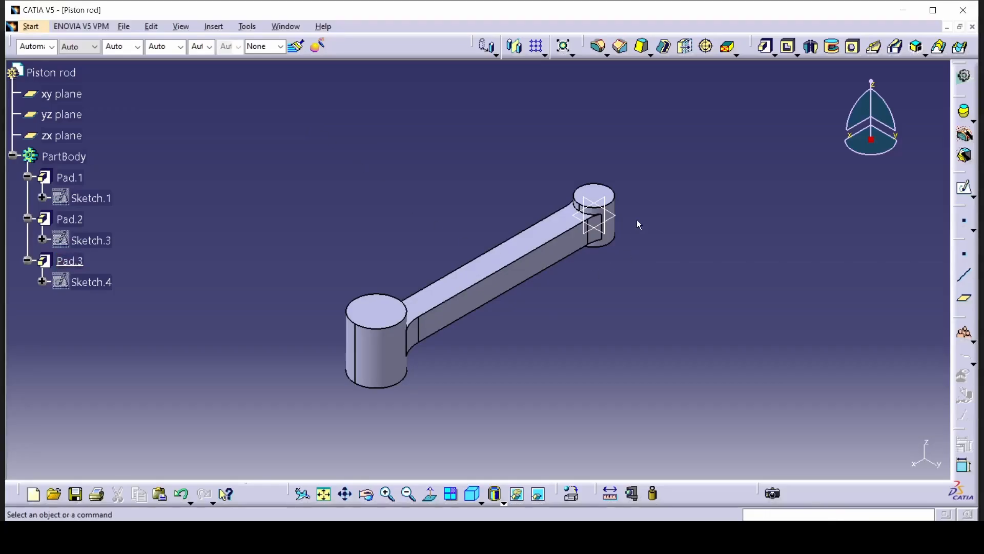
left_click(603, 197)
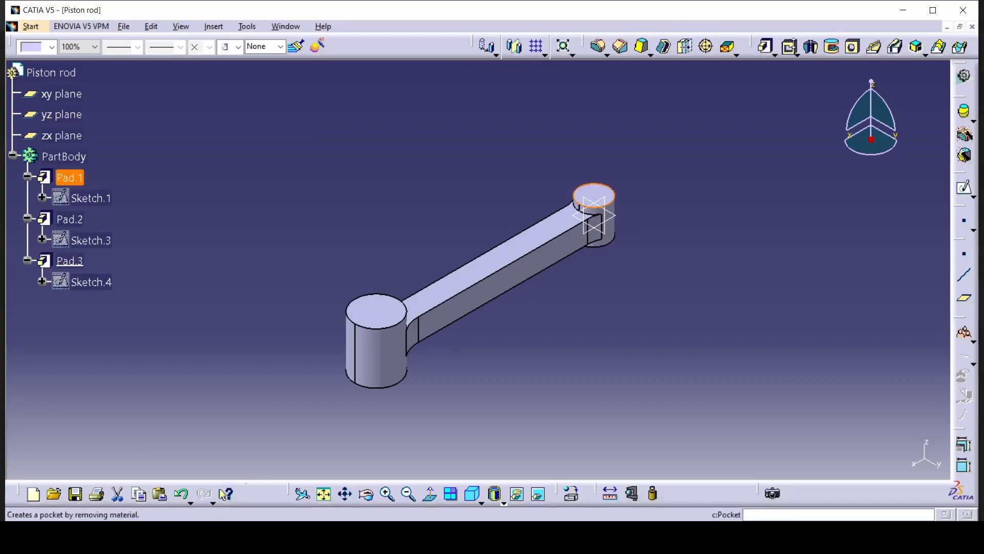
left_click(853, 47)
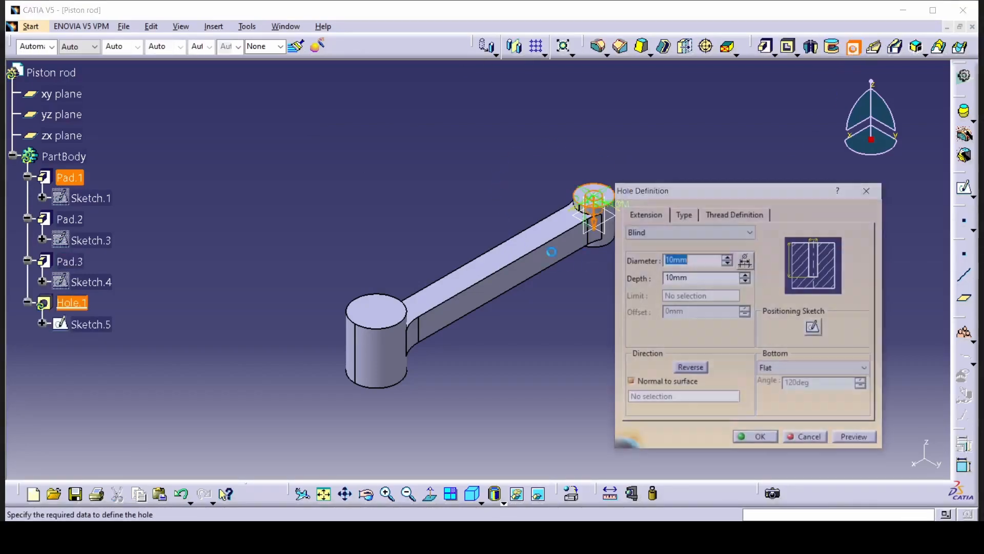
left_click(703, 260)
double_click(702, 261)
type("15")
left_click(722, 232)
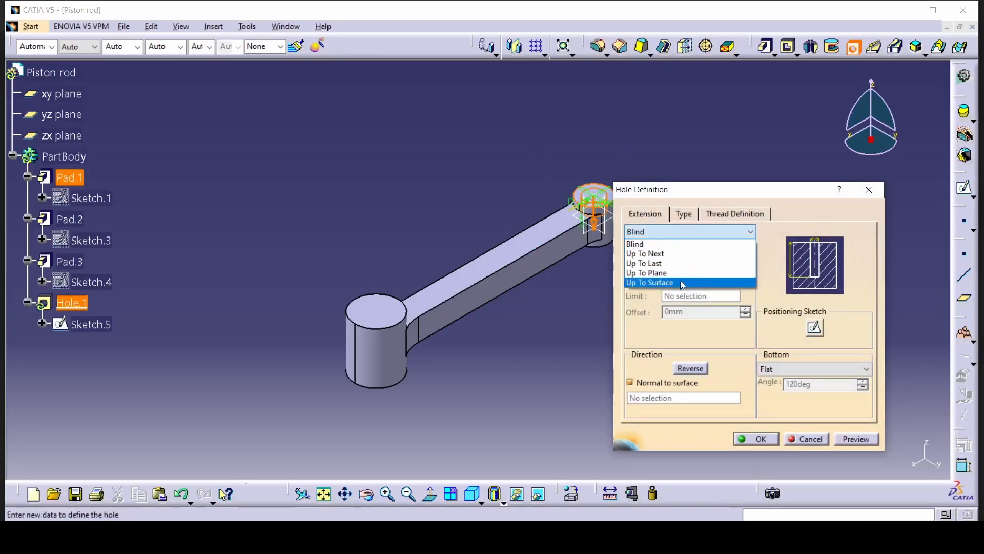
left_click(677, 251)
left_click(756, 438)
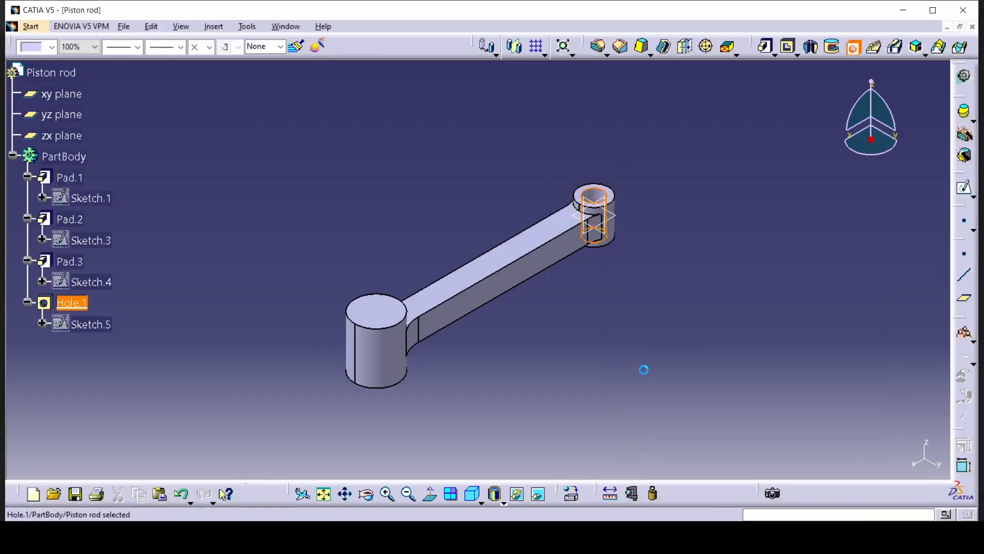
Cut a 24 mm Up To Next hole through the large end cylinder from its top face
left_click(371, 310)
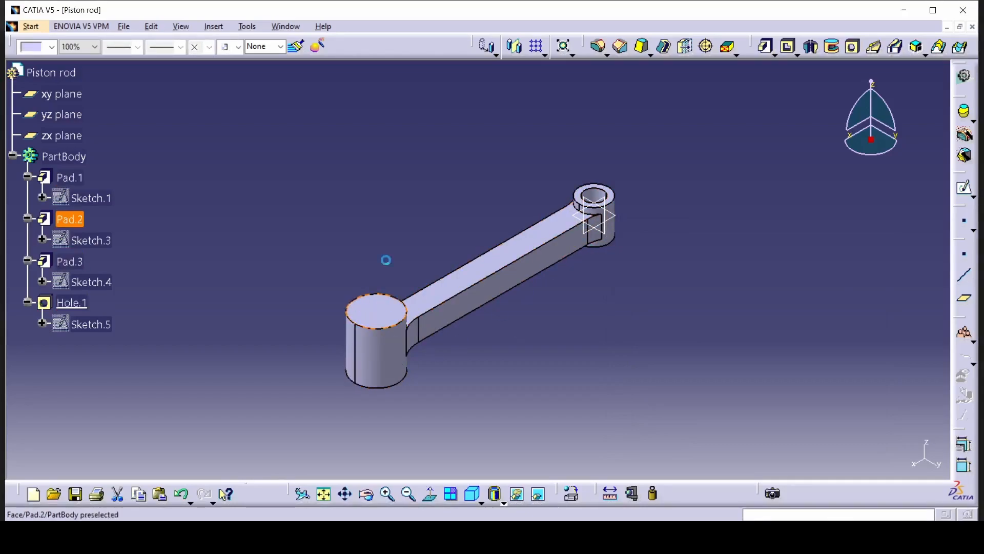
left_click(852, 47)
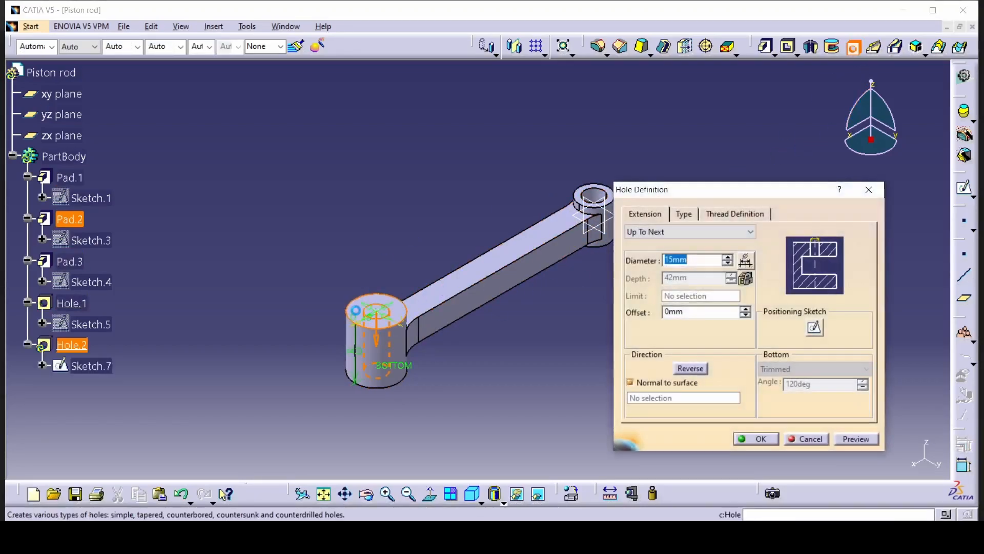
key("alt+Tab")
key("alt+Tab")
double_click(682, 261)
type("24")
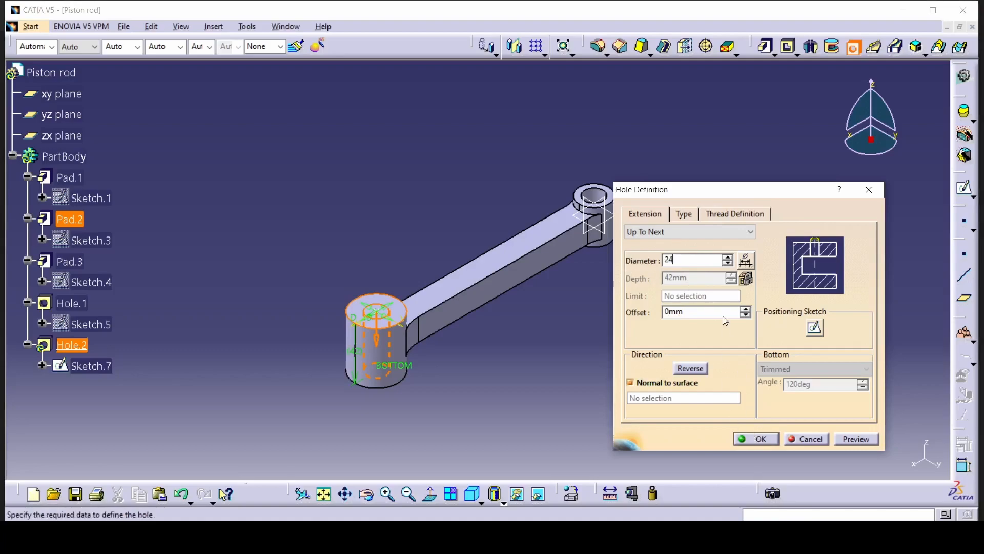
left_click(757, 439)
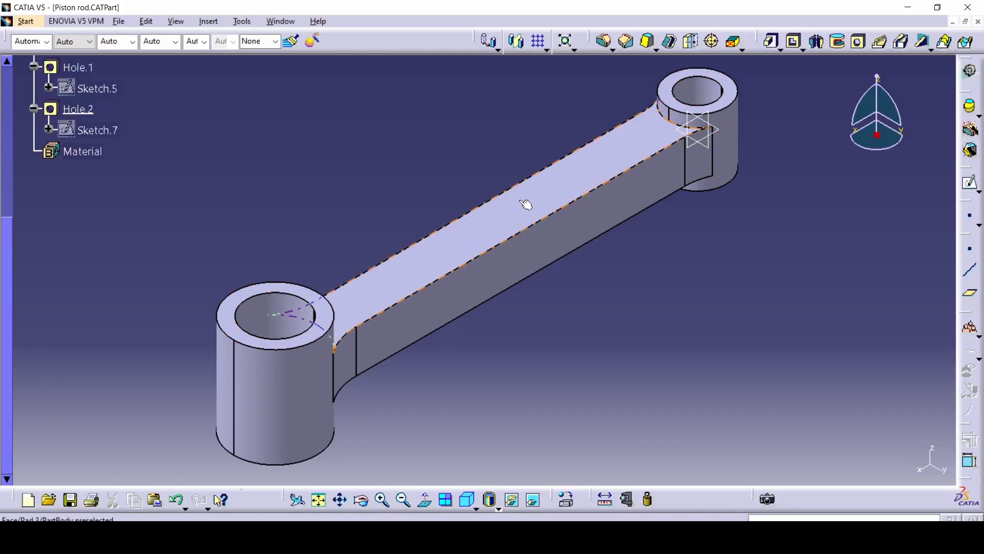
Start a sketch on the web's top face and consult the reference drawing for the slot's dimensions
left_click(527, 204)
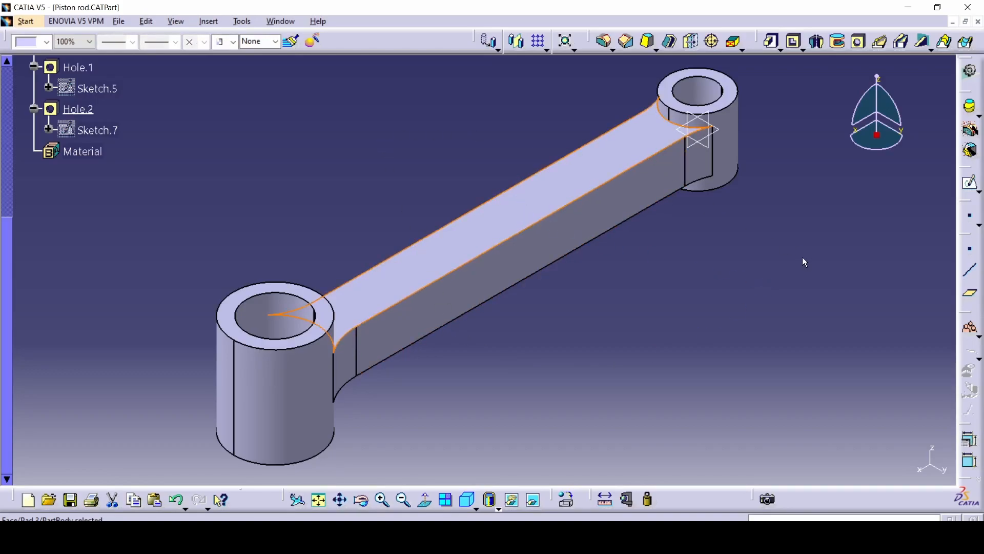
left_click(966, 192)
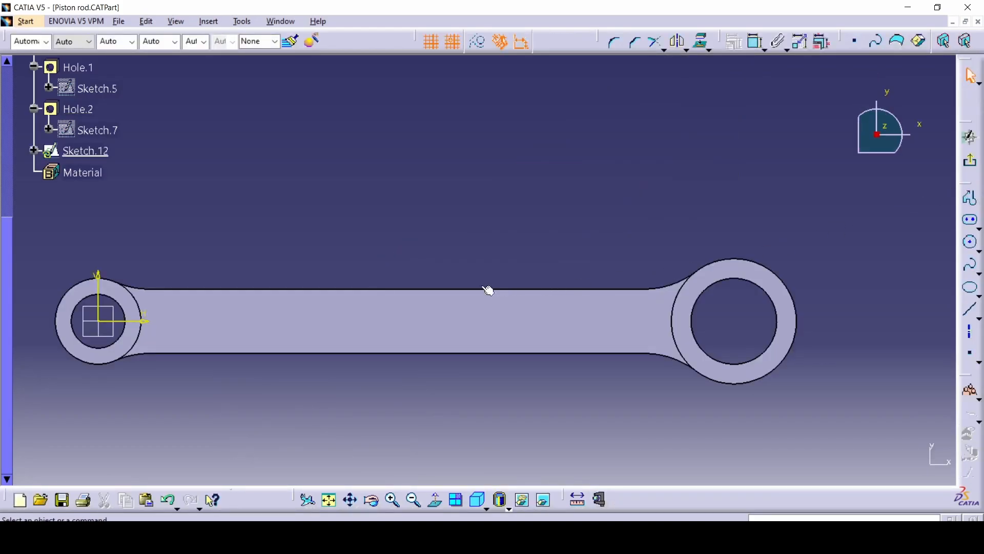
key("alt+Tab")
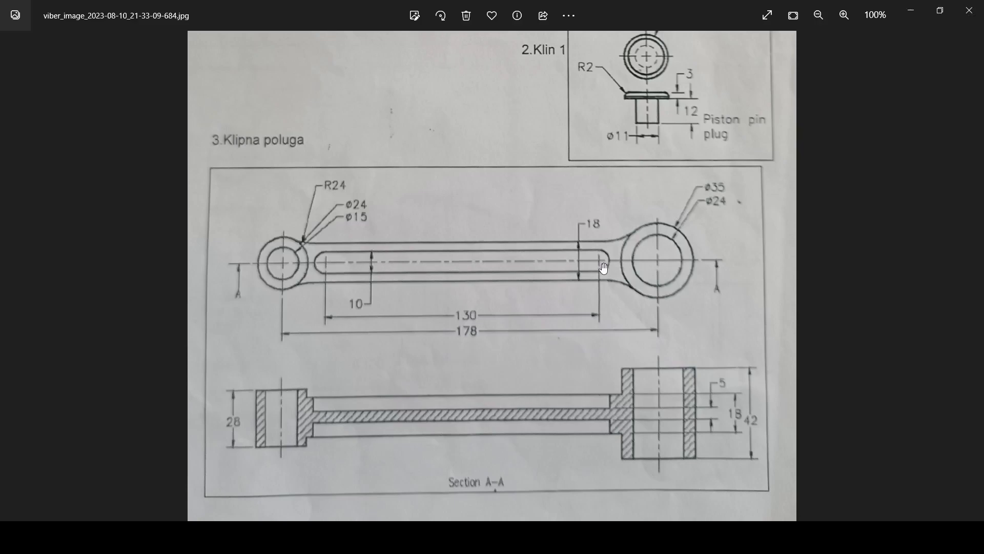
key("alt+Tab")
key("alt+Tab")
key("alt+Tab")
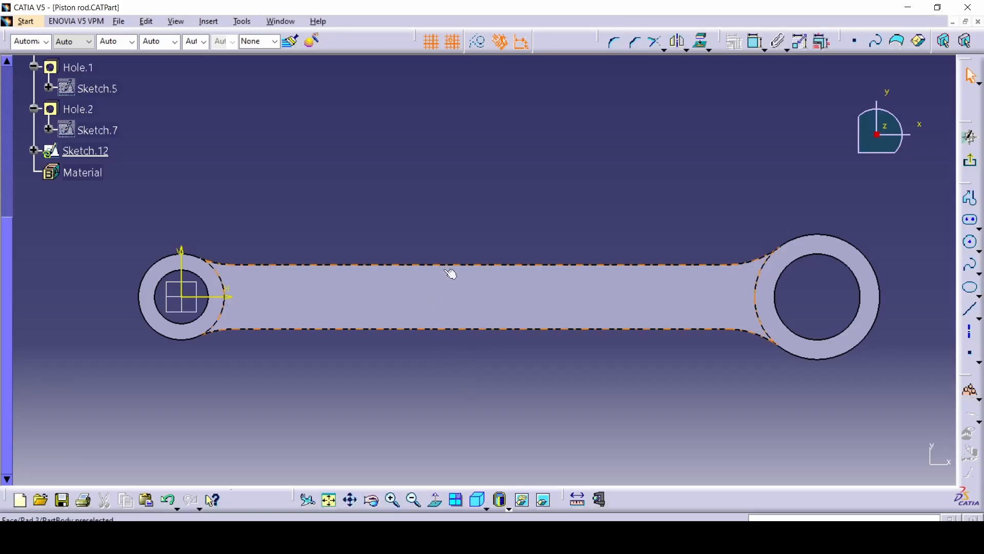
Sketch a horizontal elongated hole along the web's centreline with a 130 mm centre distance and 5 mm radius
left_click(978, 227)
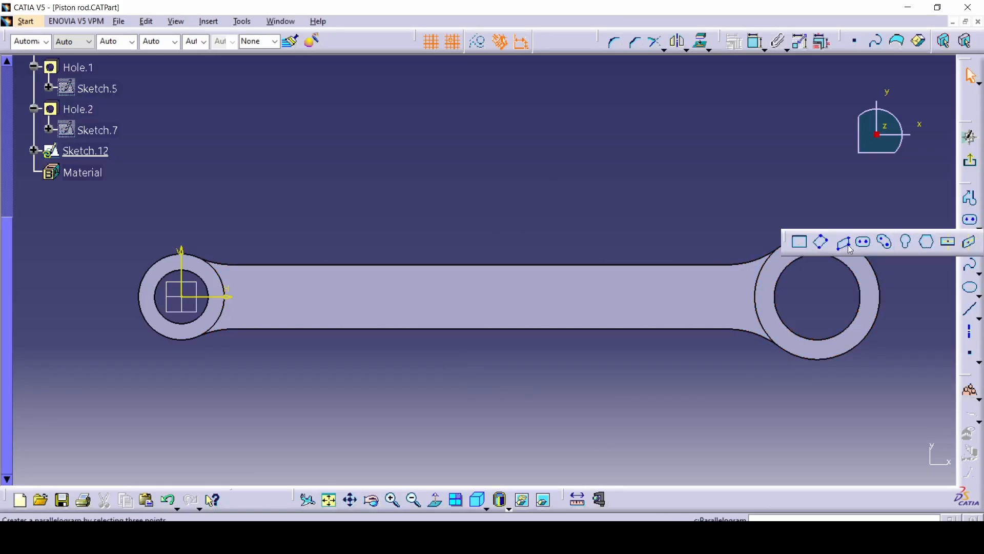
left_click(872, 246)
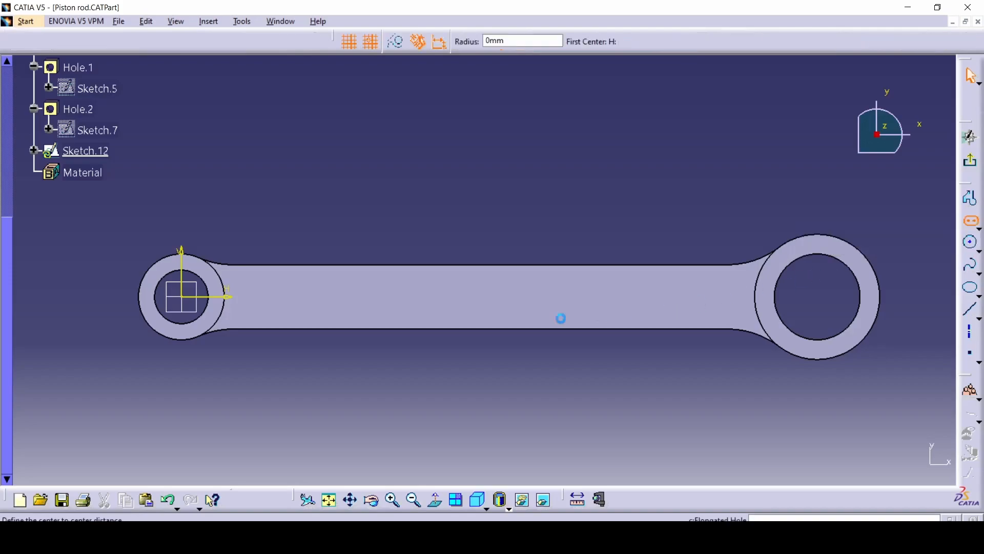
left_click(230, 296)
left_click(254, 304)
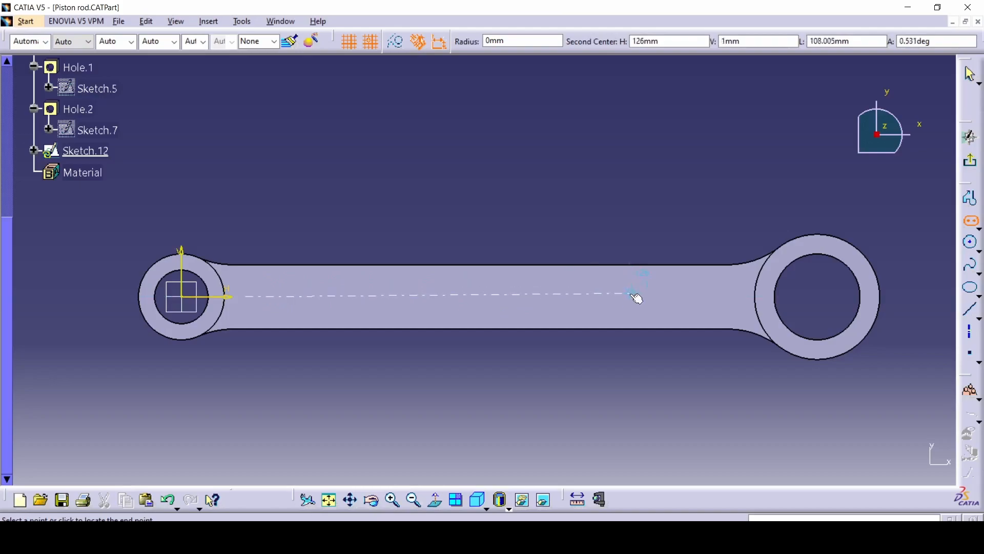
key("Tab")
key("Tab")
key("Tab")
key("Tab")
key("Tab")
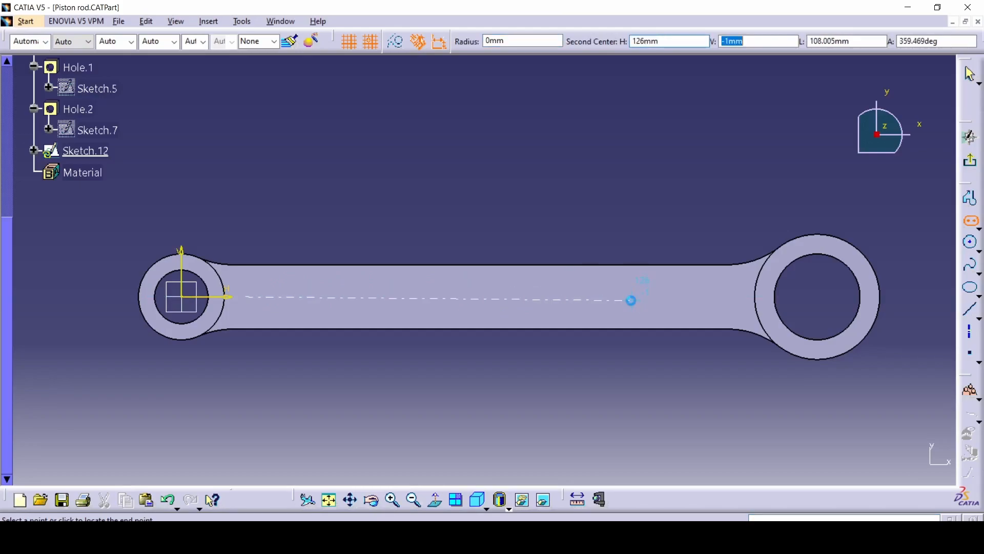
key("Tab")
key("Tab")
key("Tab")
key("Tab")
type("130")
key("Tab")
key("Tab")
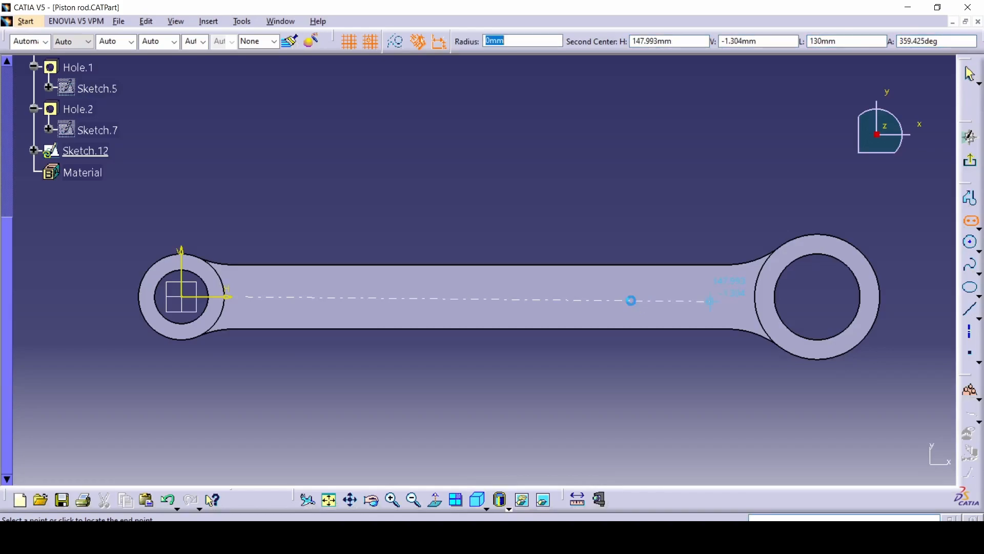
type("5")
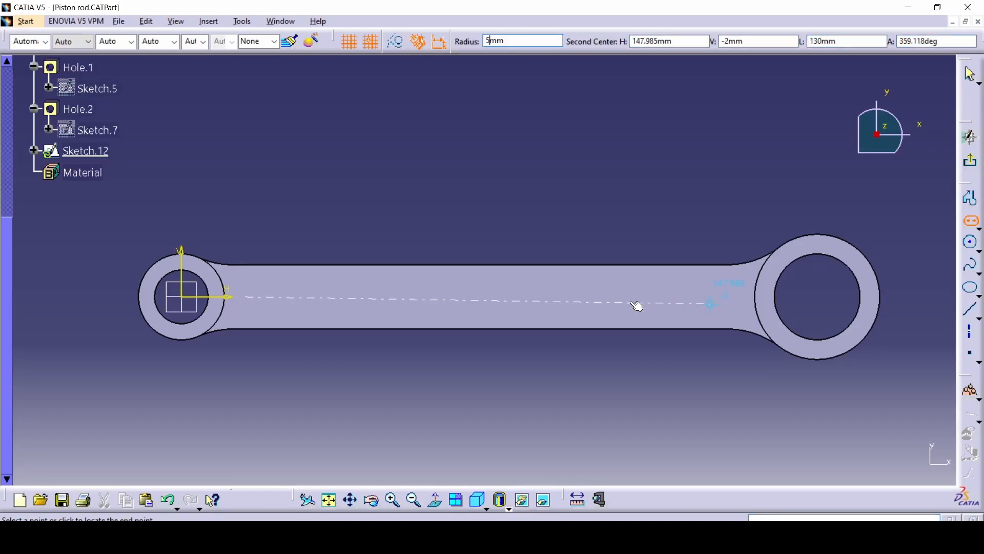
left_click(728, 296)
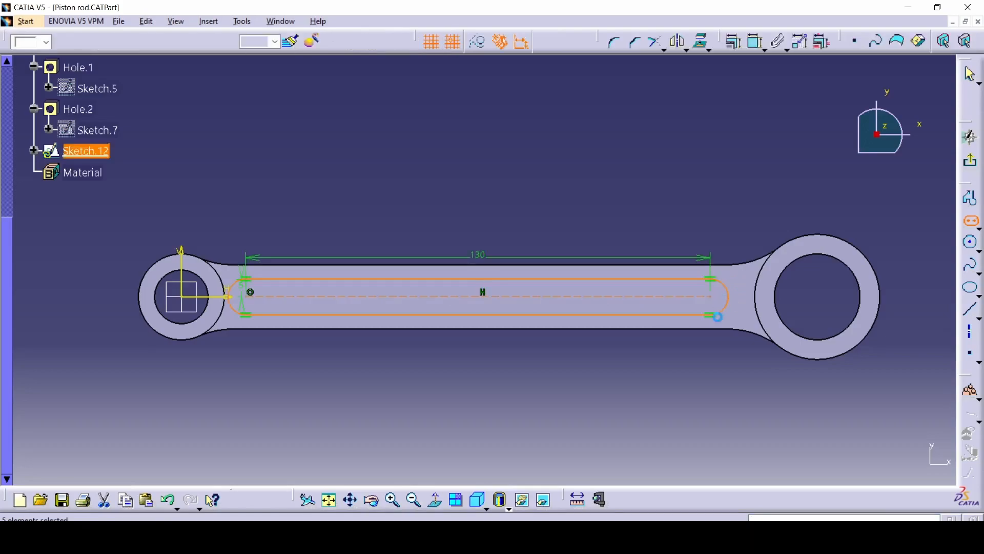
Constrain the gap between the slot's large-end arc and the large end cylinder to 4.25 mm
left_click(728, 300)
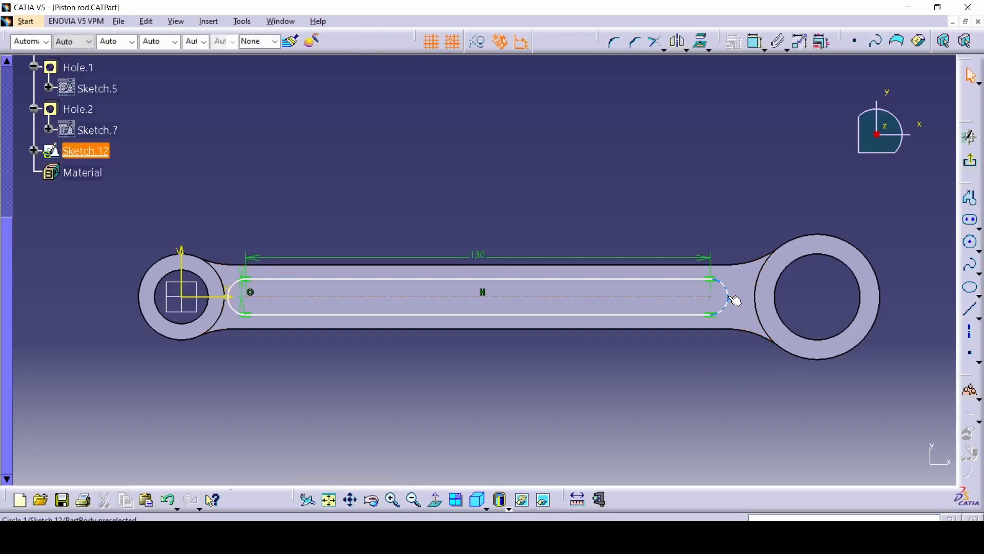
left_click(756, 298)
left_click(738, 203)
double_click(738, 202)
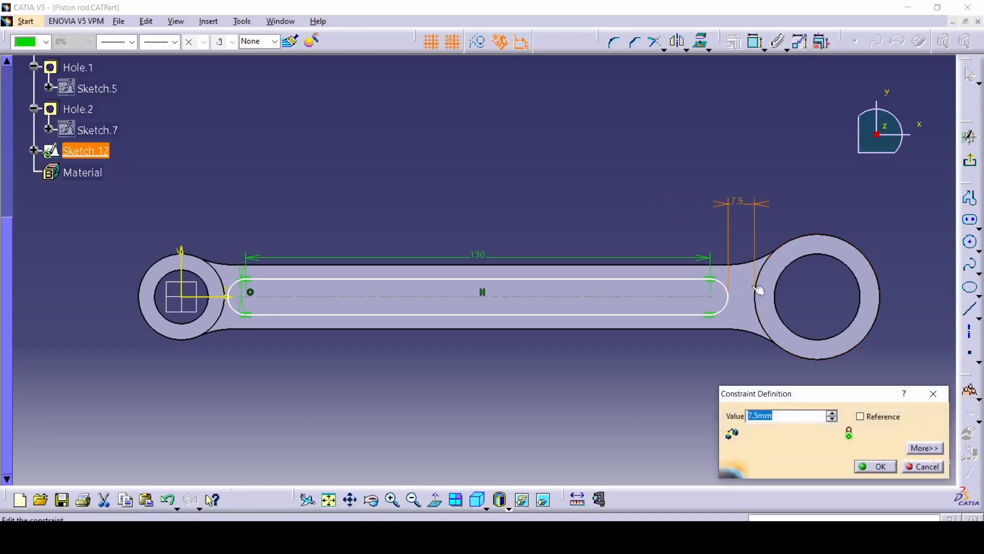
type("4.25")
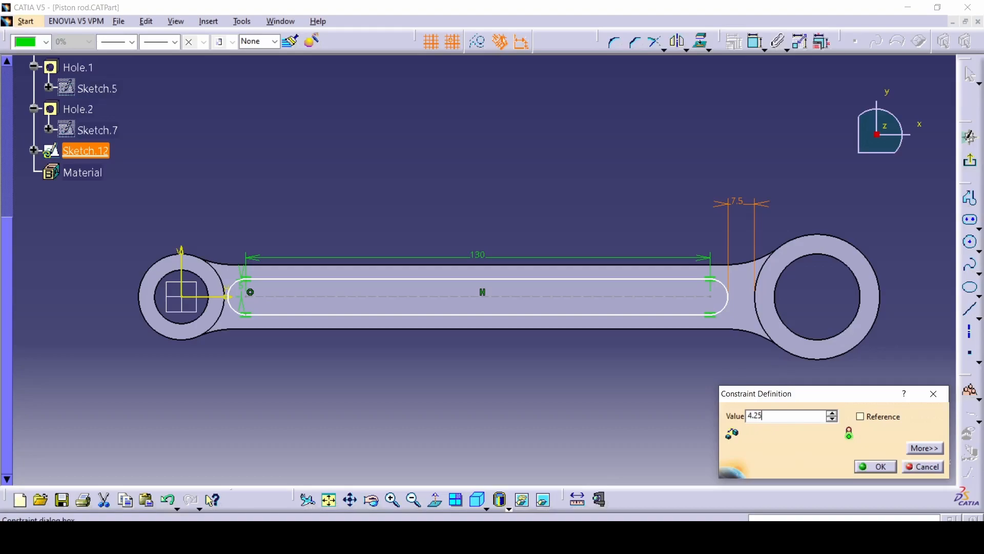
key("Return")
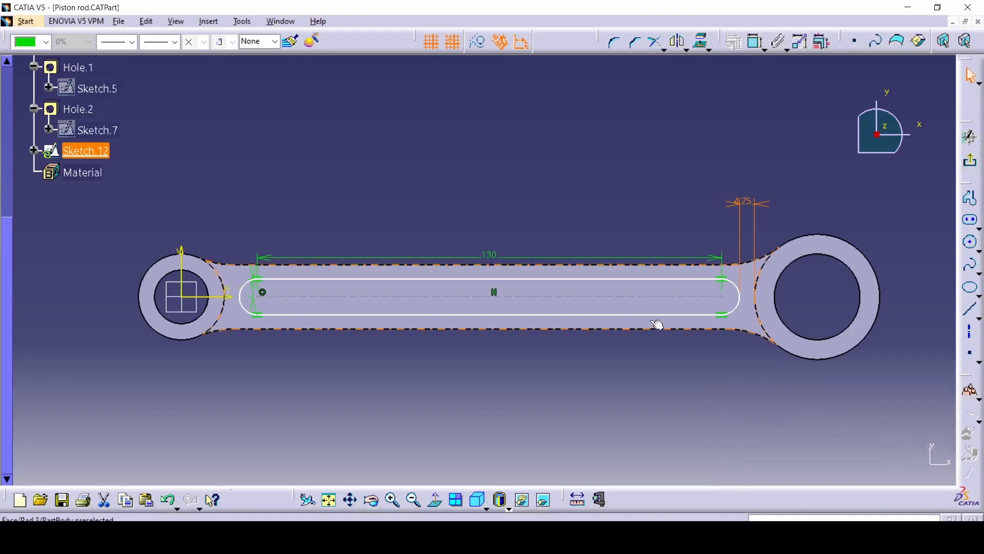
Measure the gap between the slot's small-end arc and the small end cylinder
left_click(246, 297)
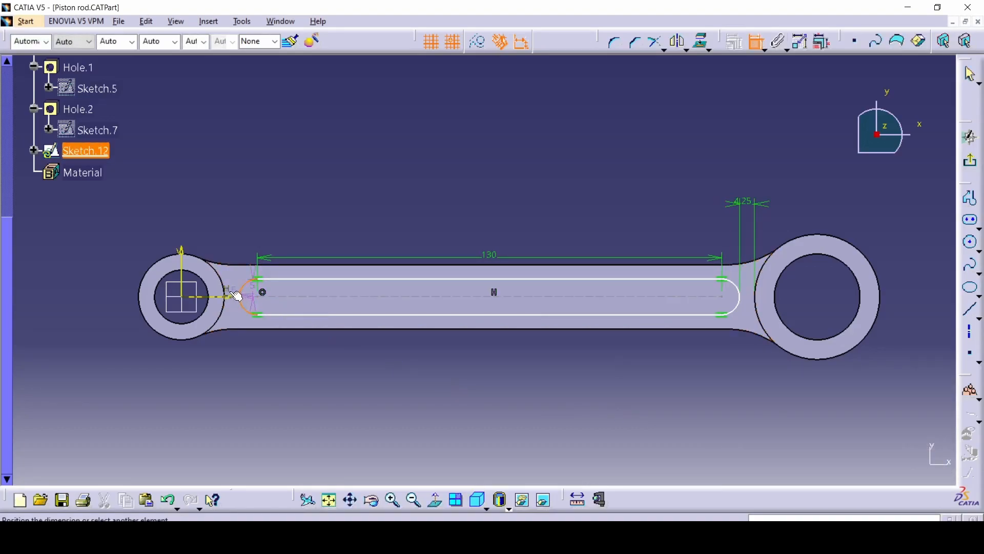
left_click(224, 288)
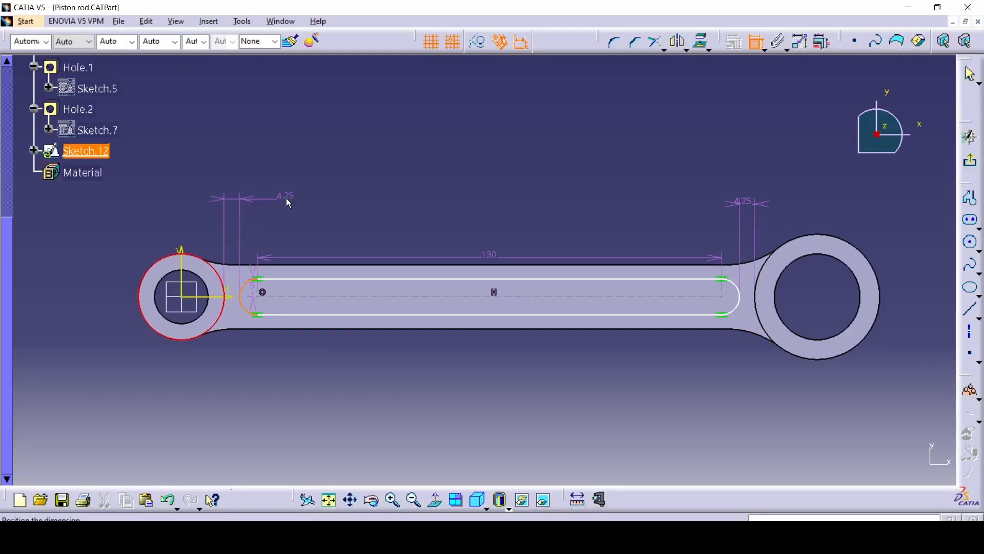
key("Escape")
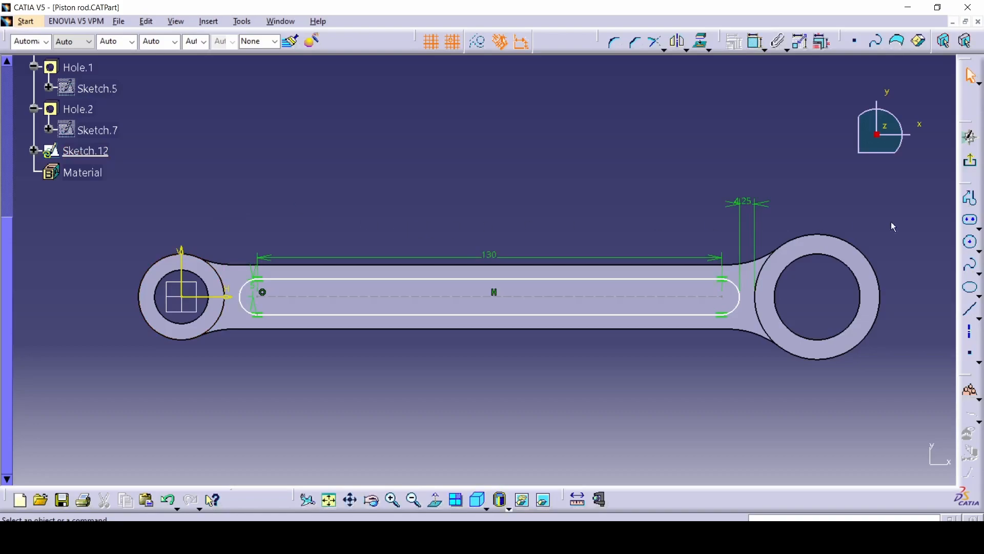
Cut the slot sketch as a 5 mm deep pocket into the web's top face, consulting the reference drawing for the depth
left_click(971, 171)
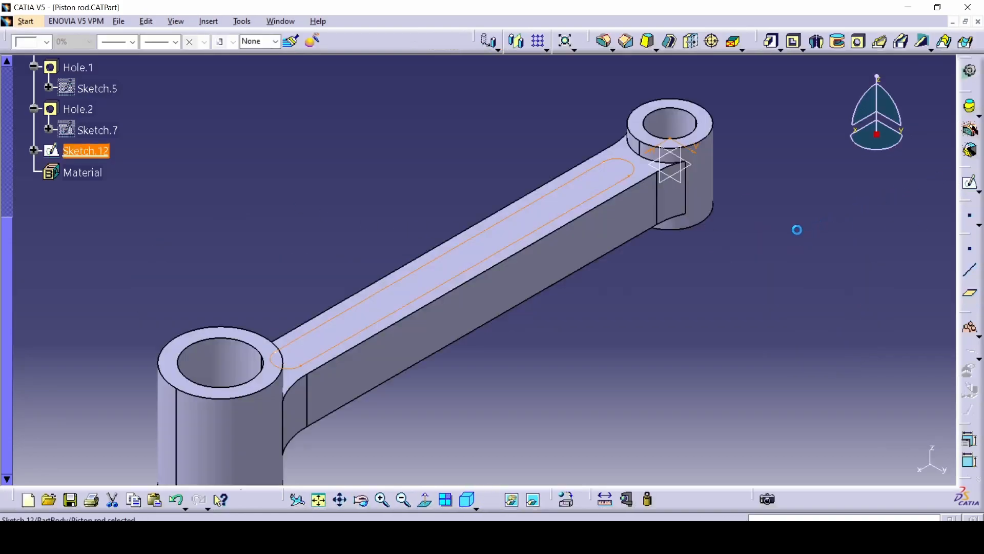
left_click(795, 41)
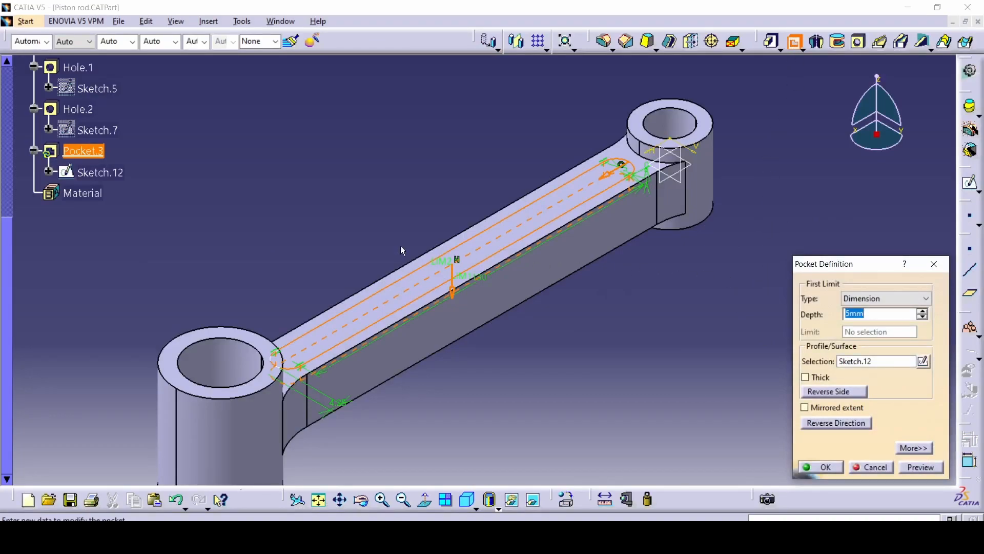
key("alt+Tab")
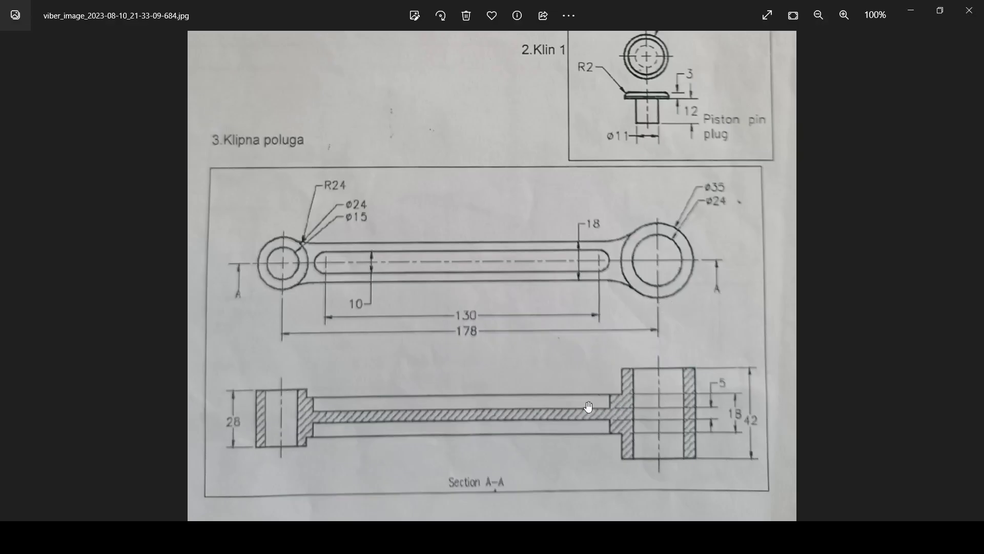
key("alt+Tab")
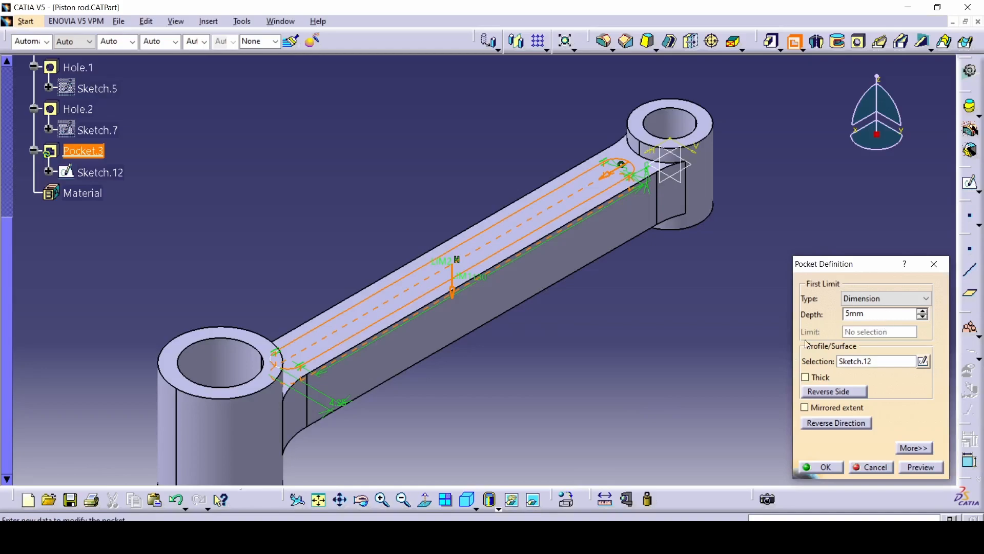
left_click(816, 467)
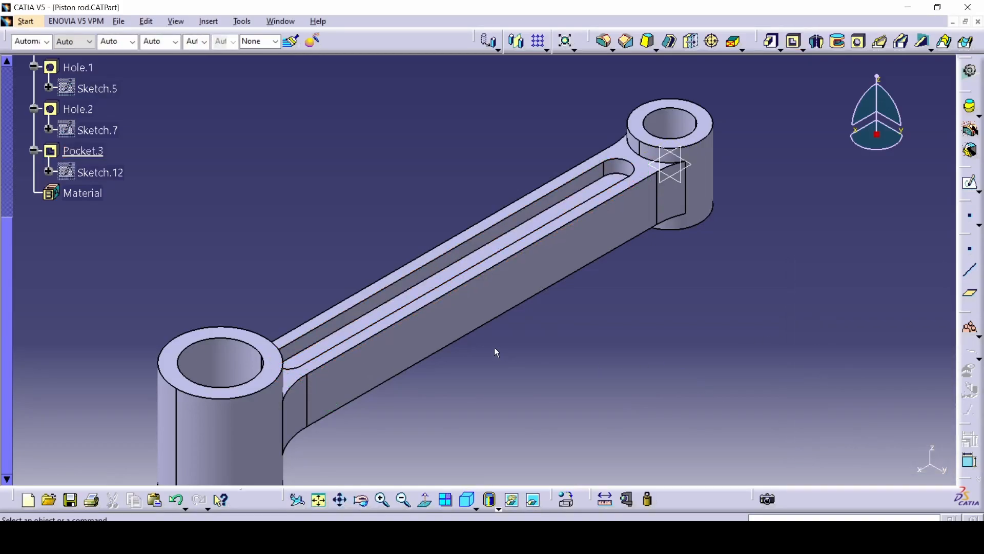
Mirror the slot pocket about the xy plane onto the web's underside
left_click(81, 152)
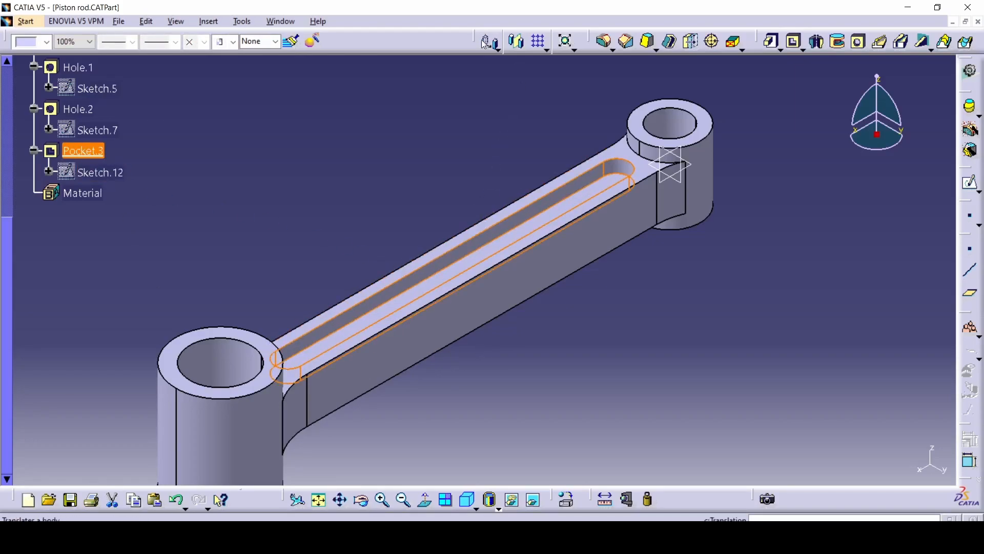
left_click_drag(476, 40, 470, 92)
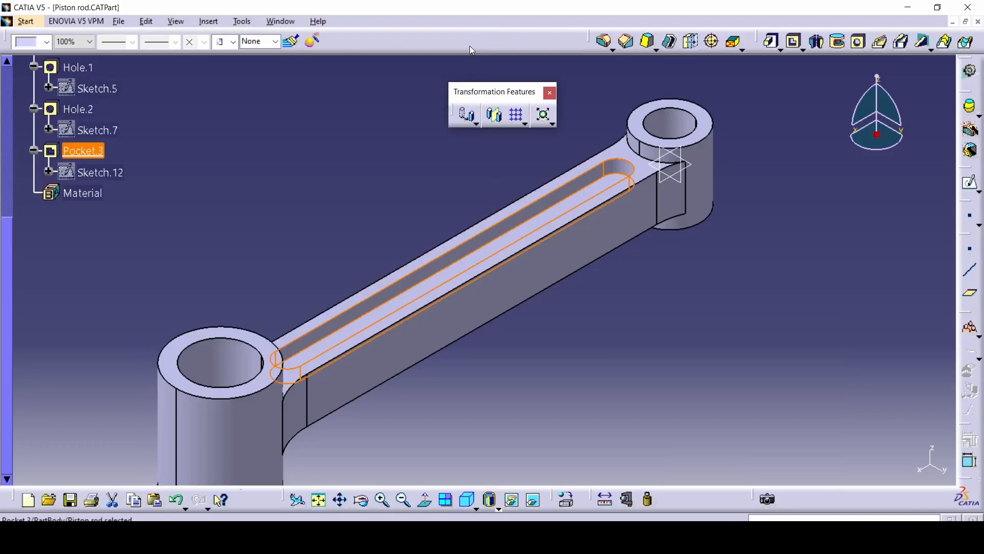
left_click_drag(472, 51, 469, 41)
left_click(496, 41)
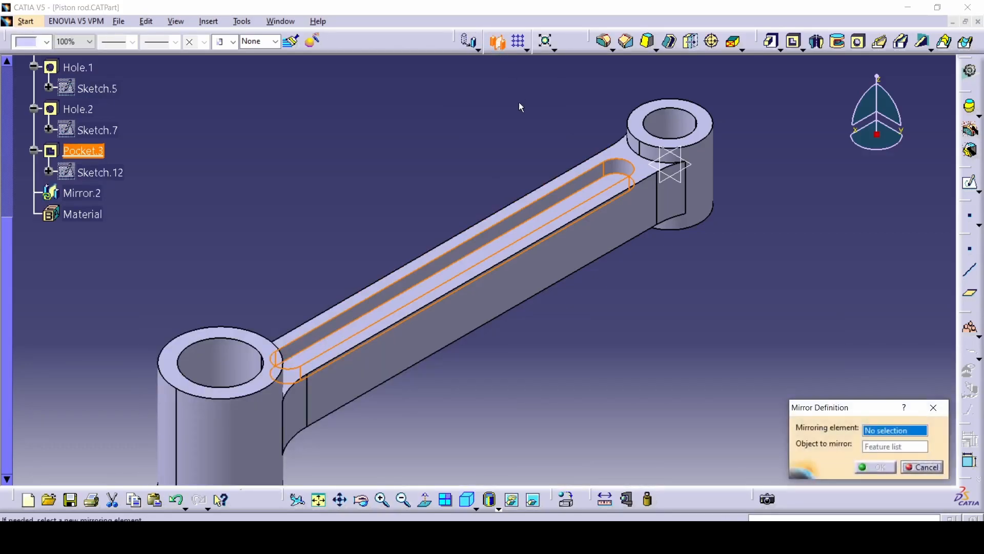
left_click(693, 164)
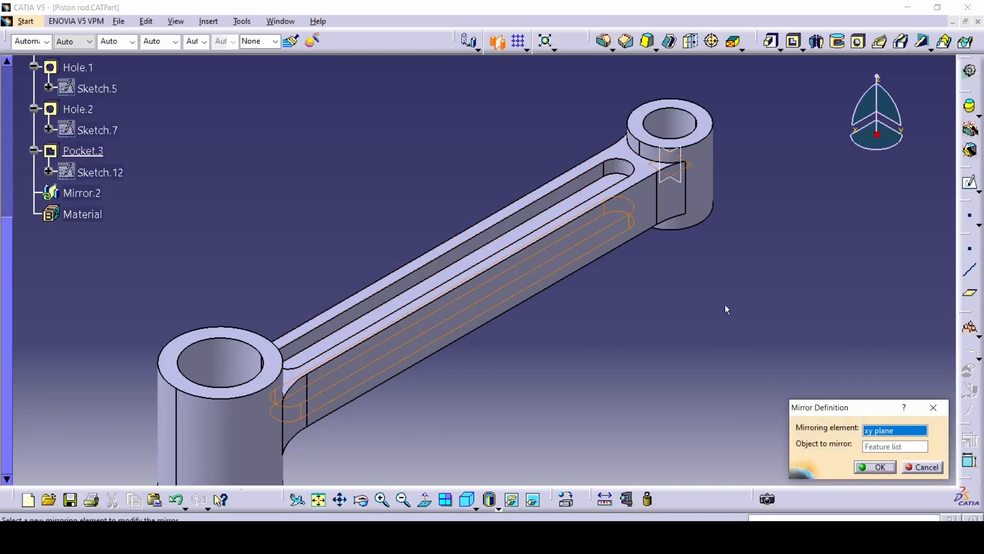
left_click(861, 467)
mouse_move(633, 397)
middle_mouse_down()
mouse_move(478, 171)
mouse_move(509, 266)
mouse_move(597, 391)
mouse_move(645, 388)
middle_mouse_up()
left_click(603, 391)
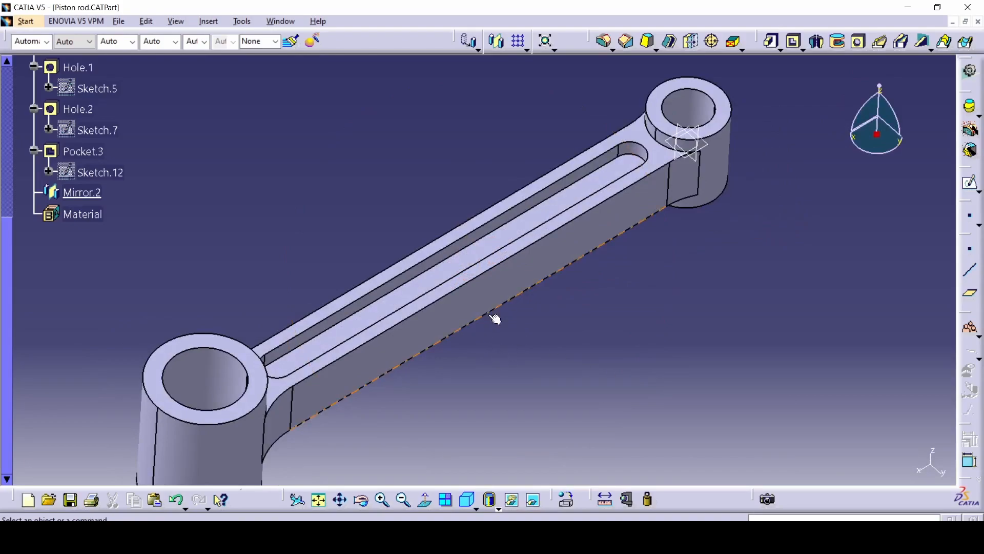
Show the slot pocket's sketch and copy its elongated-hole profile with its constraints
right_click(96, 172)
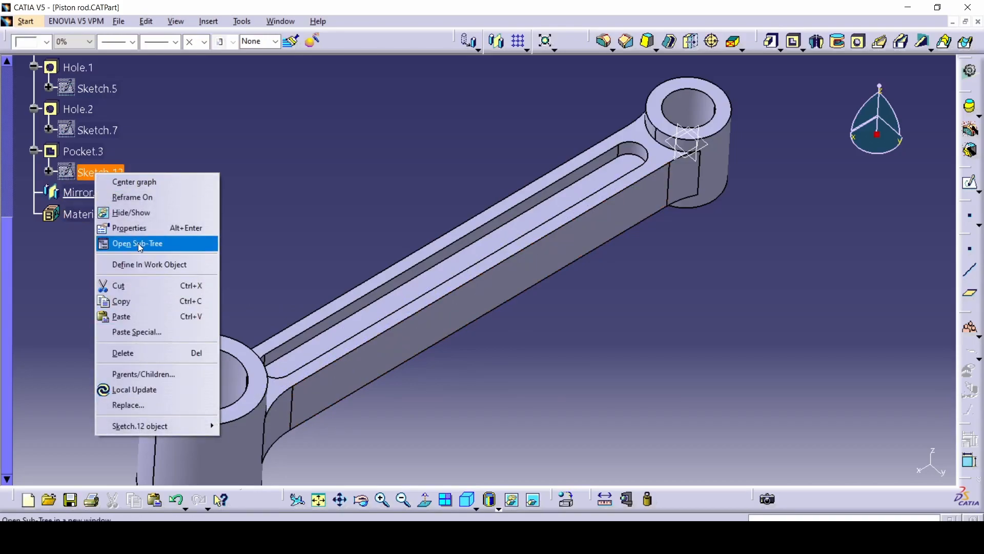
left_click(132, 213)
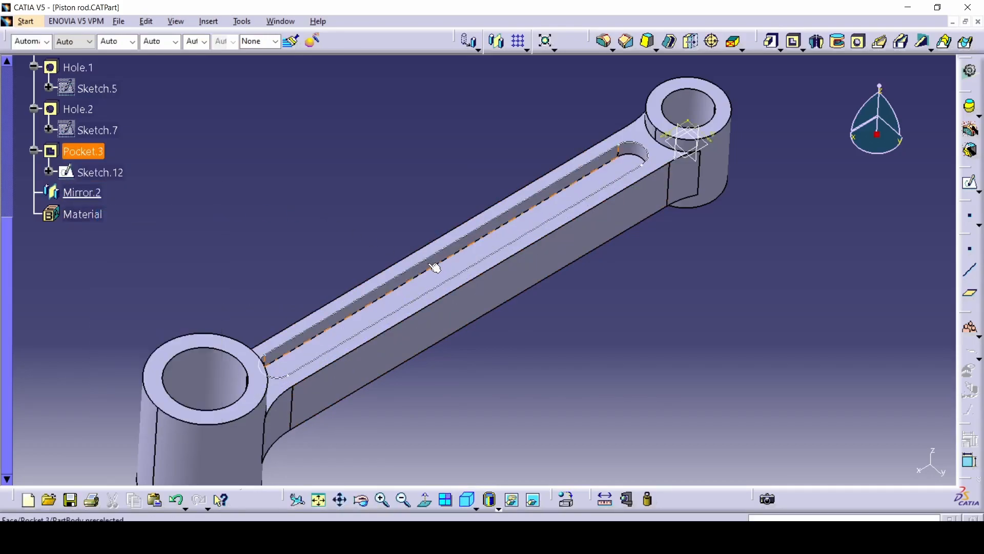
left_click(100, 173)
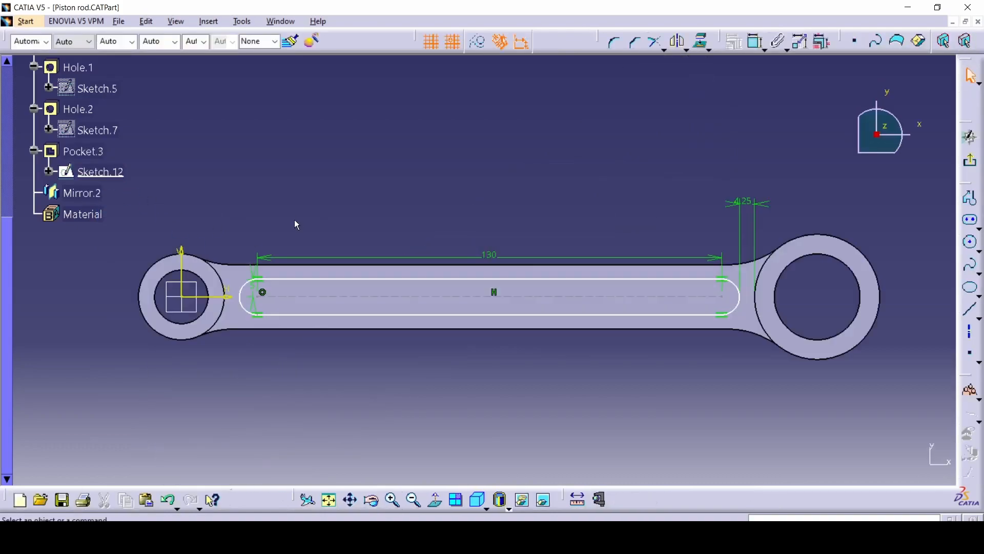
mouse_move(206, 194)
left_mouse_down()
mouse_move(621, 378)
mouse_move(764, 371)
left_mouse_up()
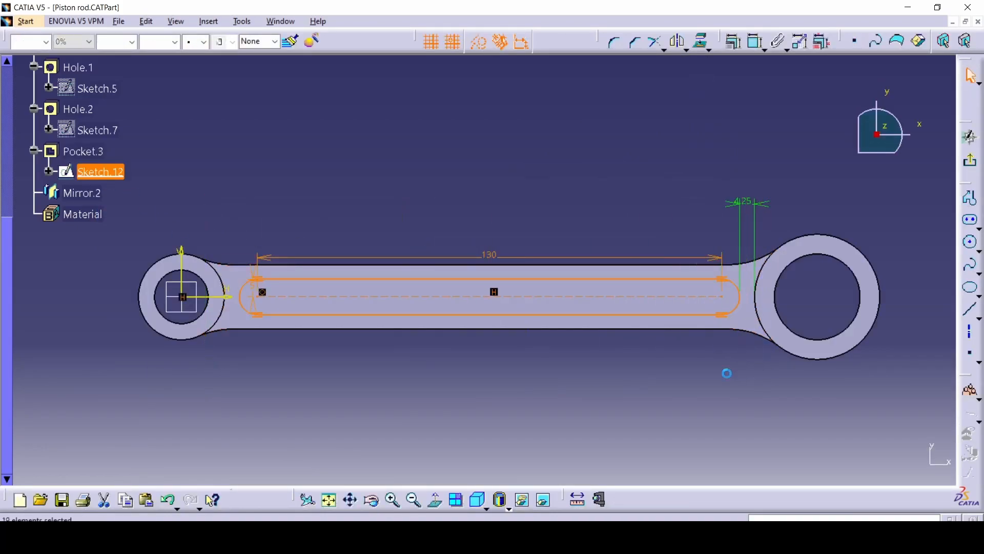
left_click(751, 382)
left_click(971, 160)
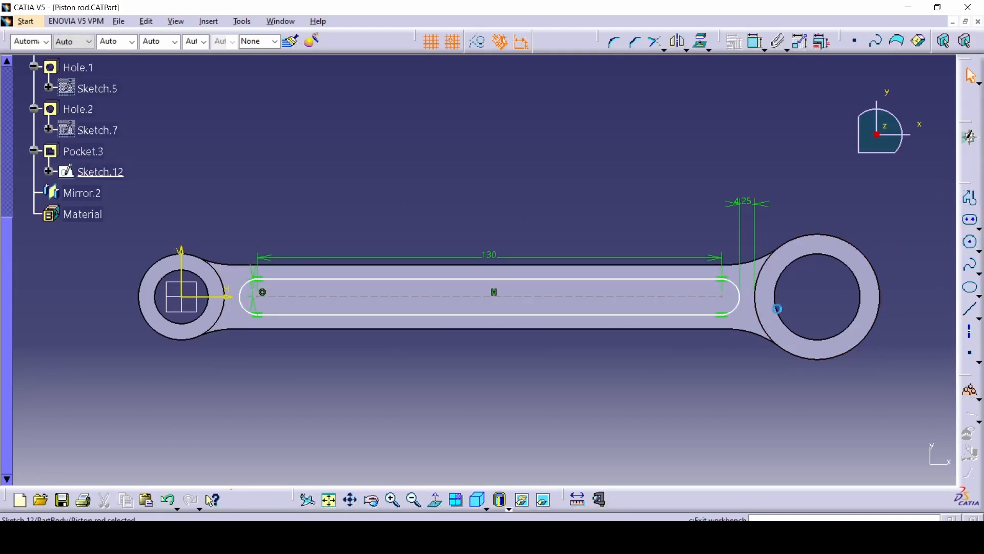
mouse_move(585, 409)
middle_mouse_down()
mouse_move(503, 334)
mouse_move(476, 234)
mouse_move(512, 336)
middle_mouse_up()
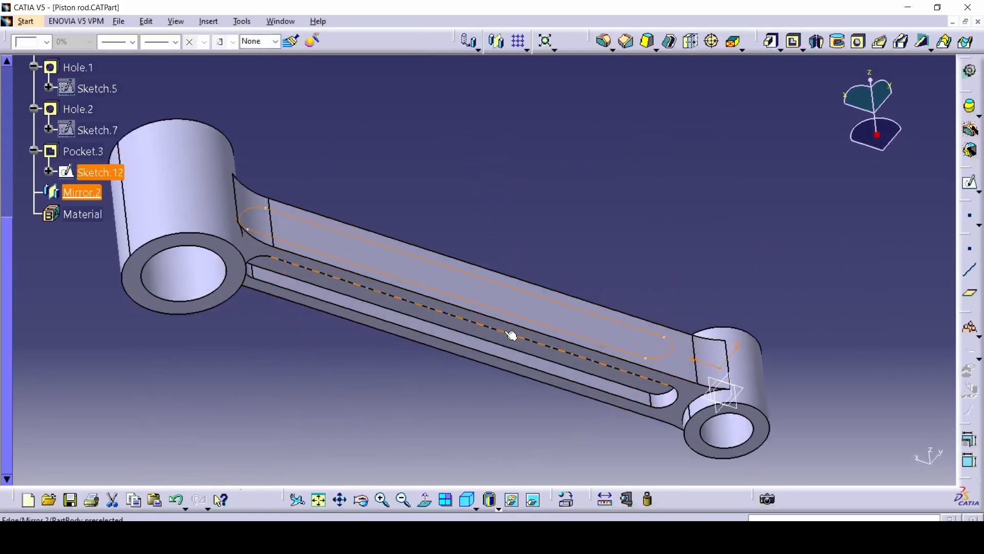
left_click(512, 335)
left_click(967, 185)
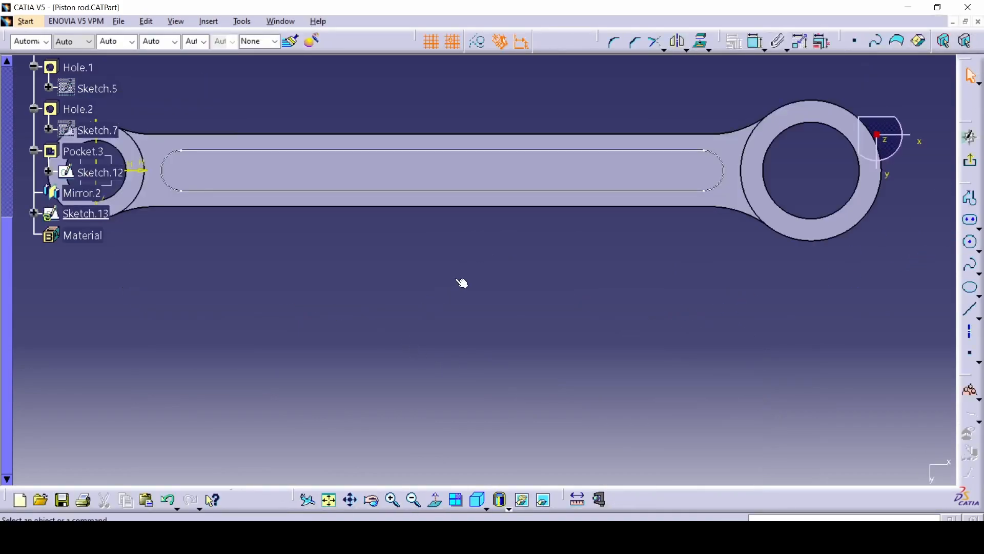
mouse_move(477, 292)
middle_mouse_down()
mouse_move(405, 208)
mouse_move(459, 331)
middle_mouse_up()
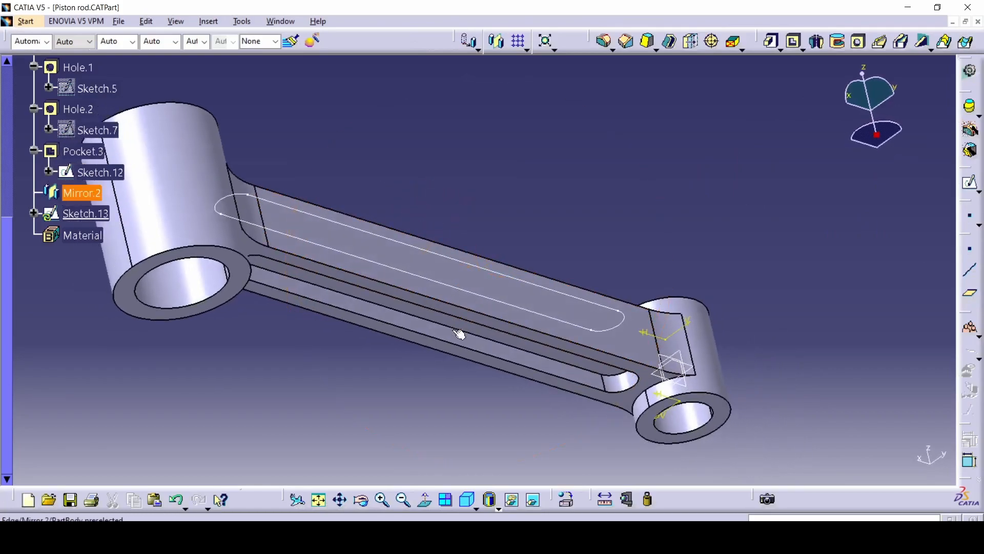
Start a sketch on the web's underside and paste the copied slot profile into it with Paste Special
left_click(484, 321)
left_click(969, 196)
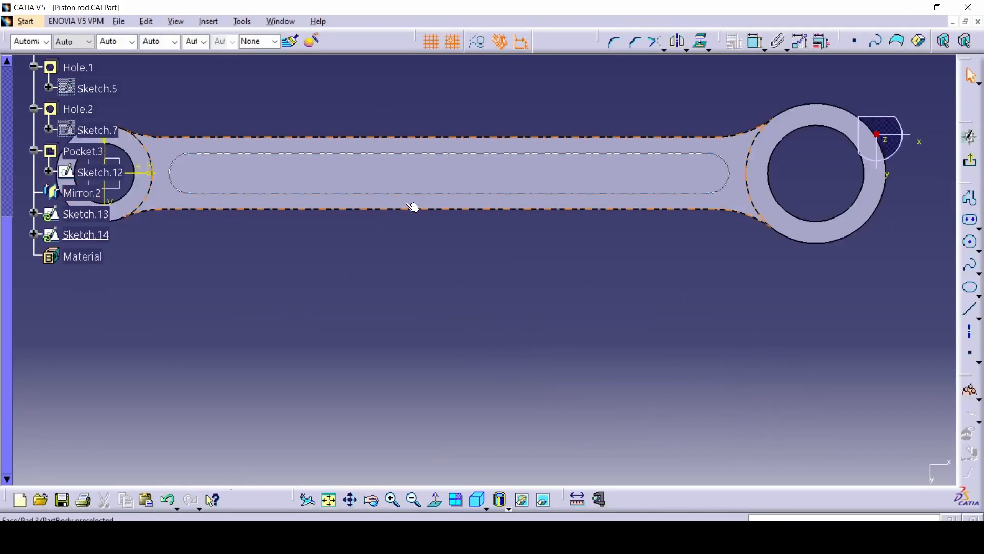
right_click(410, 205)
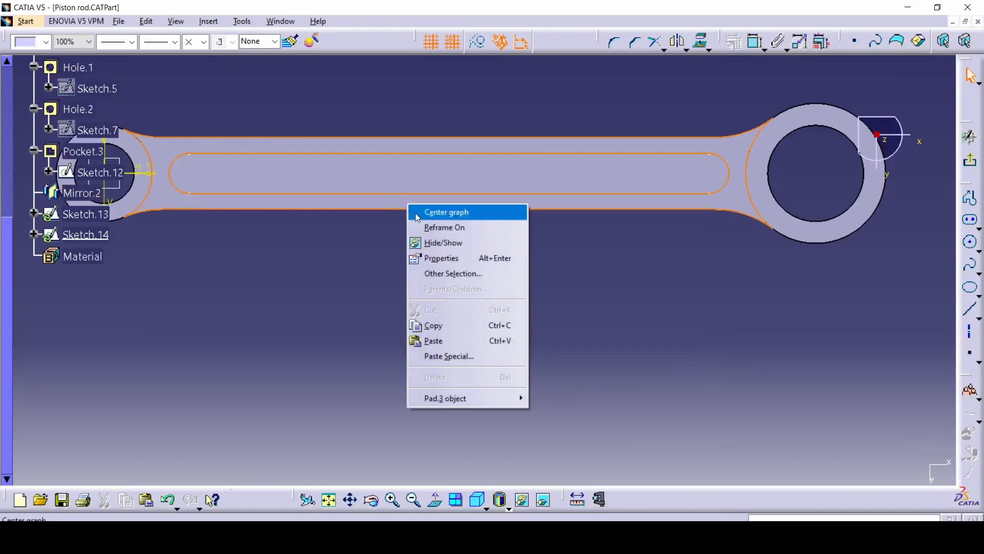
left_click(459, 362)
left_click(872, 464)
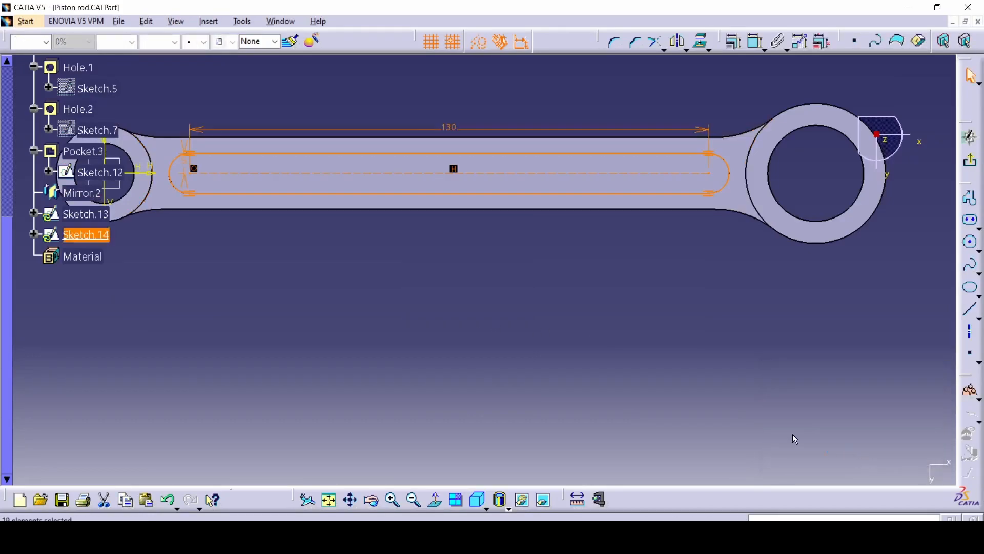
mouse_move(334, 273)
middle_mouse_down()
mouse_move(517, 329)
mouse_move(809, 286)
middle_mouse_up()
left_click(971, 76)
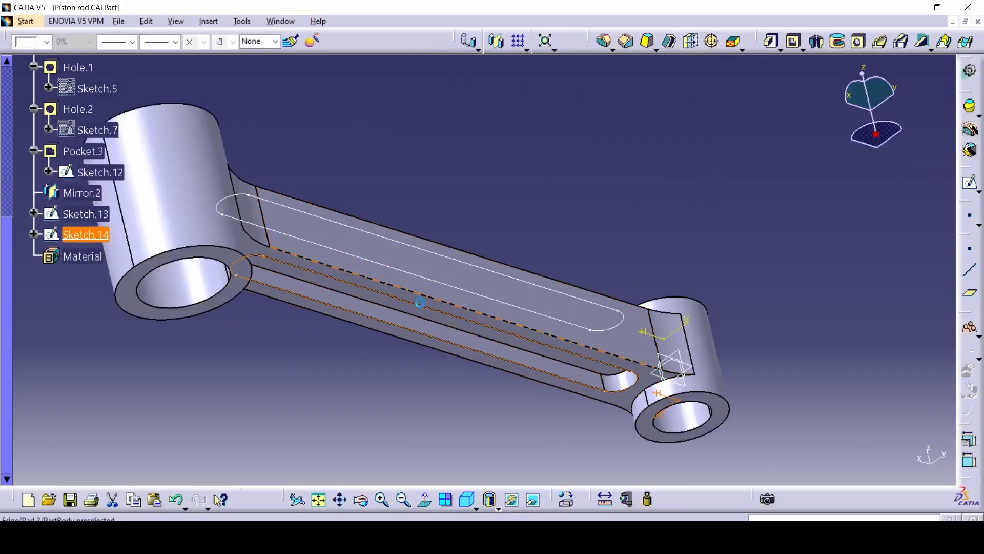
Undo the sketches added on the web's underside and hide the slot pocket's sketch
middle_click_drag(598, 218, 539, 249)
left_click(539, 251)
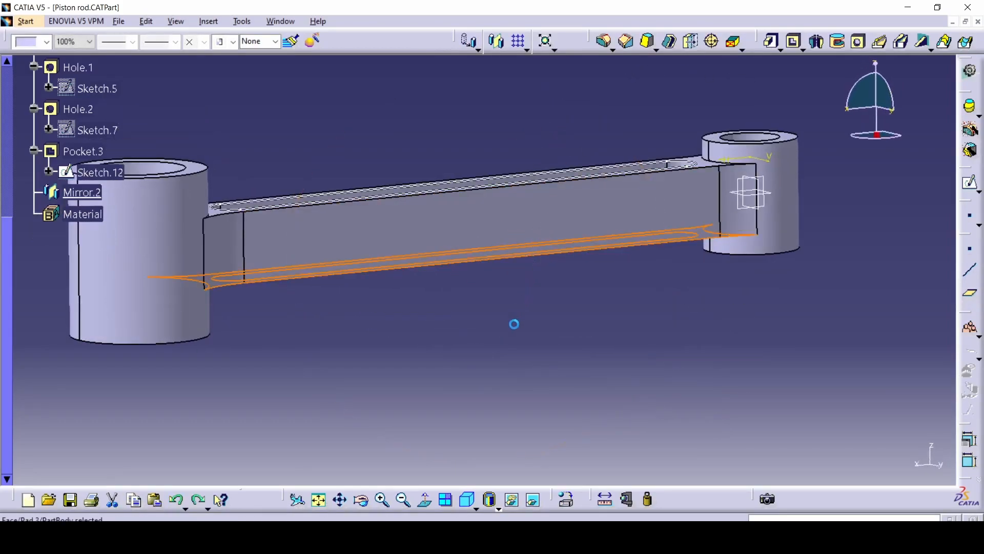
left_click(493, 339)
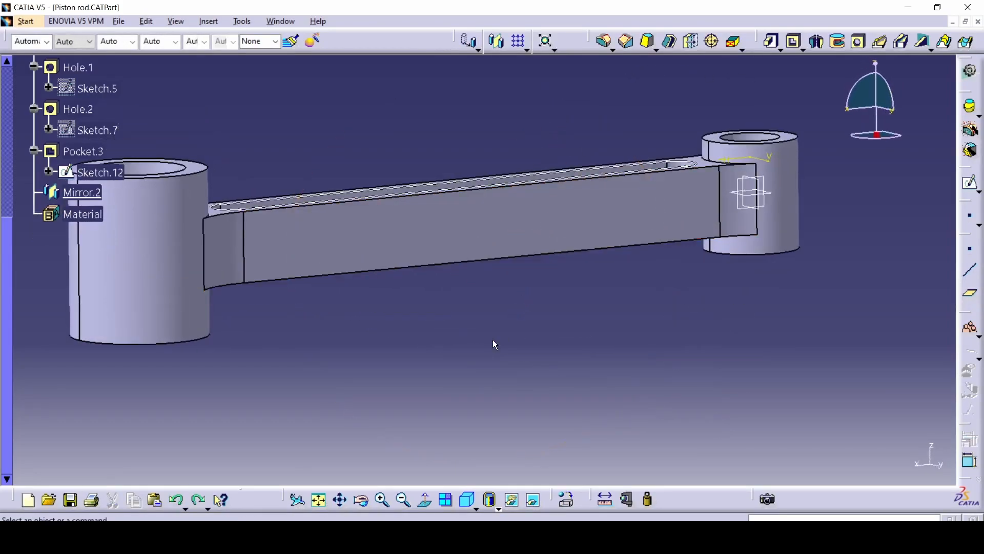
right_click(102, 172)
left_click(149, 210)
middle_click_drag(361, 84, 458, 425)
middle_click_drag(501, 198, 509, 220)
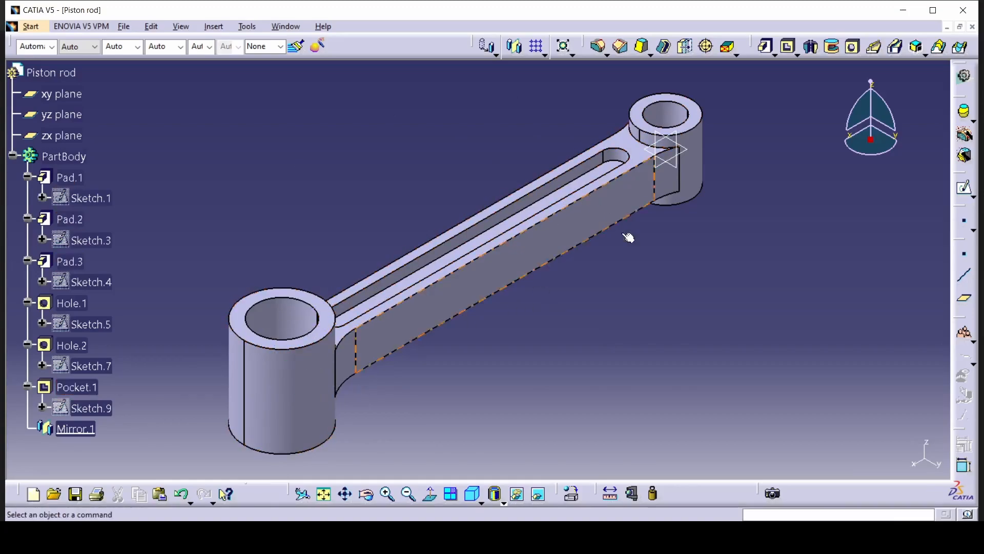
Apply the Steel material from the Metal library to the PartBody
left_click(64, 158)
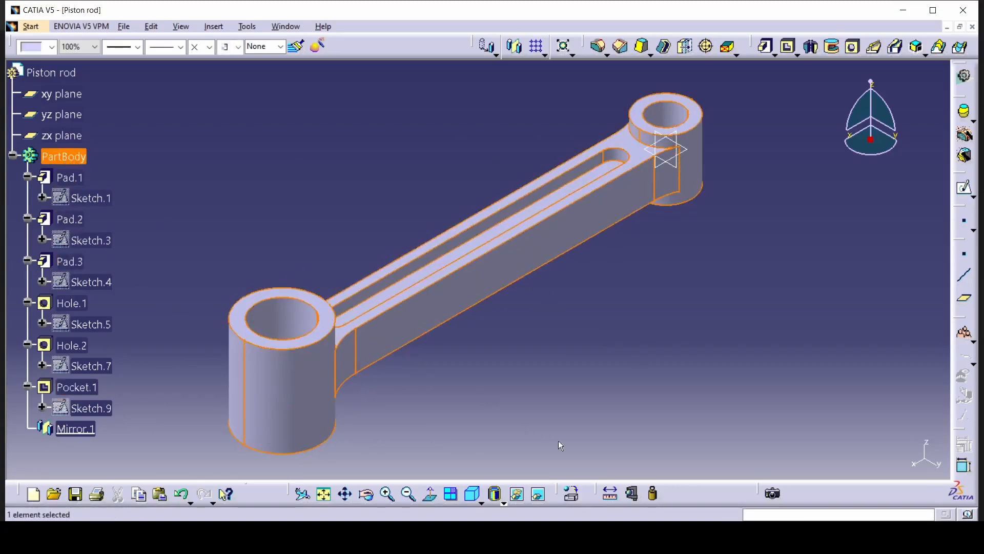
left_click(572, 495)
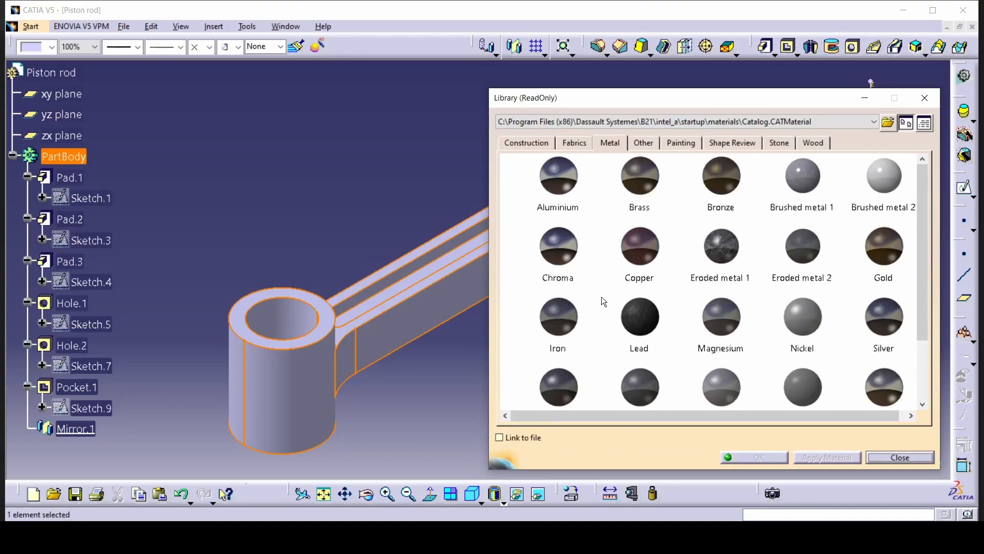
scroll(604, 302, "down", 2)
left_click(559, 336)
left_click(826, 457)
left_click(754, 456)
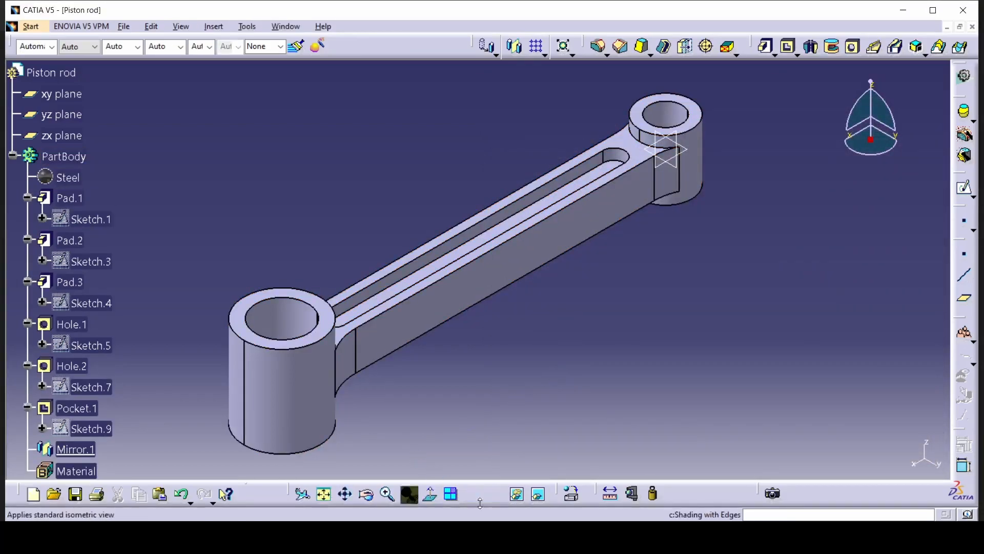
Display the rod shaded with its material and save it as Piston rod.CATPart in the Radial piston rod folder
left_click(504, 502)
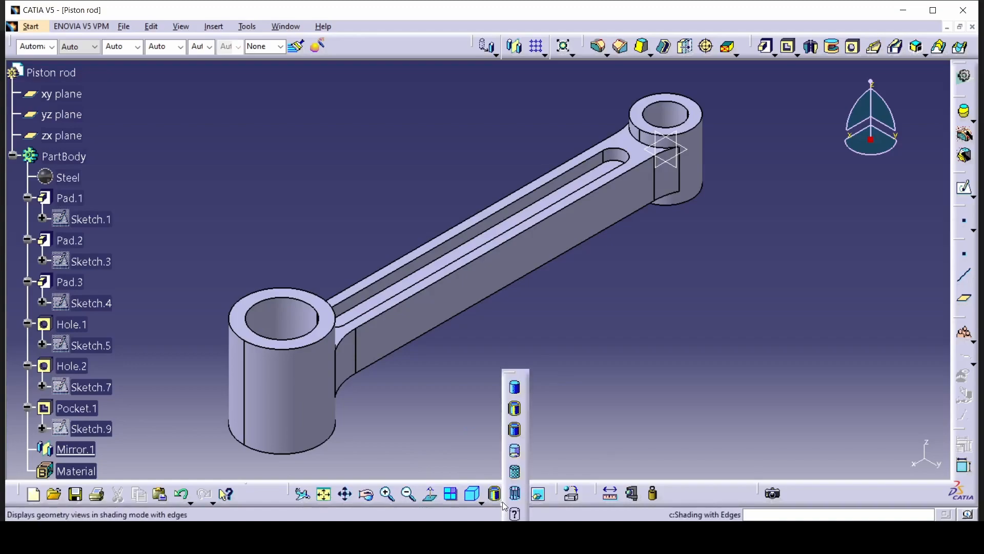
left_click(516, 470)
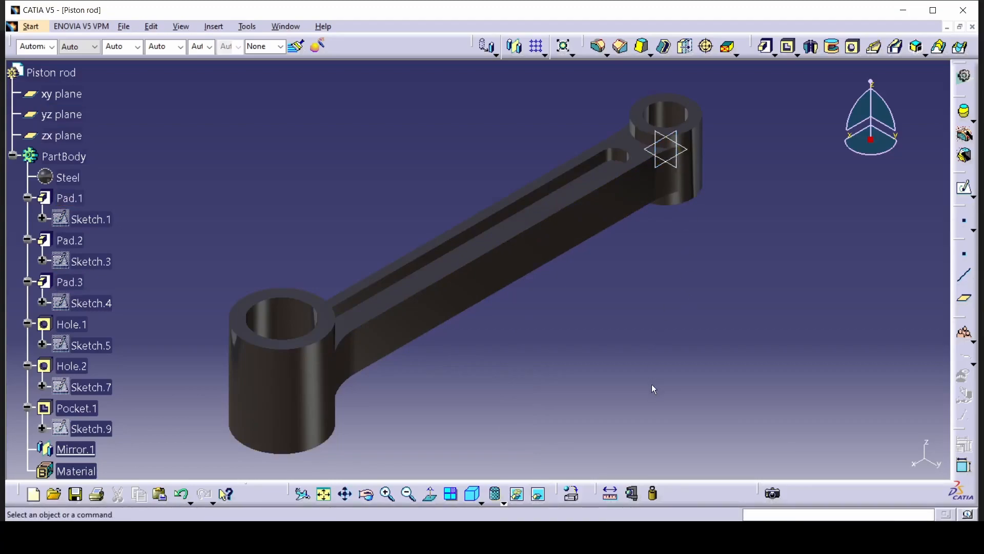
scroll(123, 330, "up", 3)
key("ctrl+s")
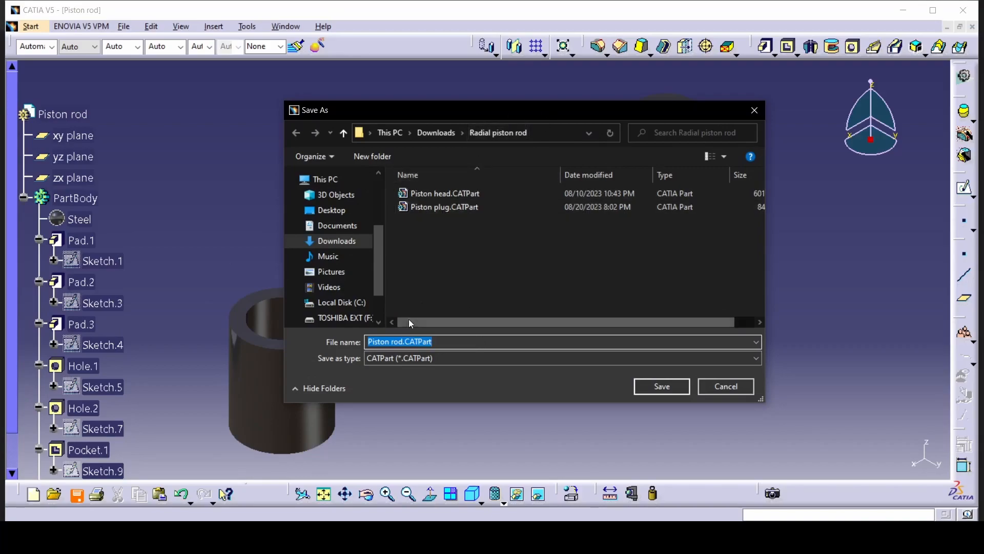
left_click(663, 393)
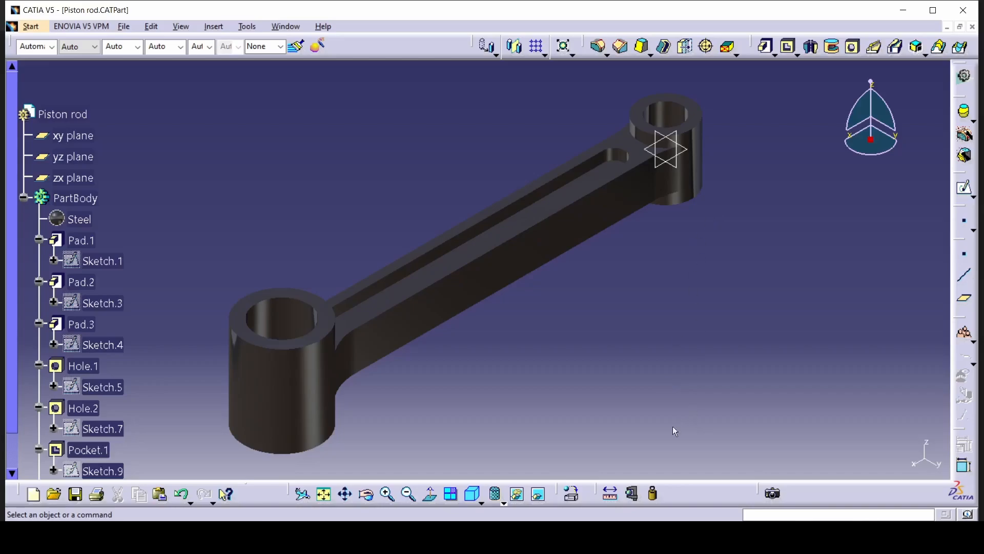
Switch to the reference drawings in the Photos viewer and bring up the next sheet, with the Klipnjača and Klin 2 drawings
key("alt+Tab")
scroll(688, 344, "down", 5)
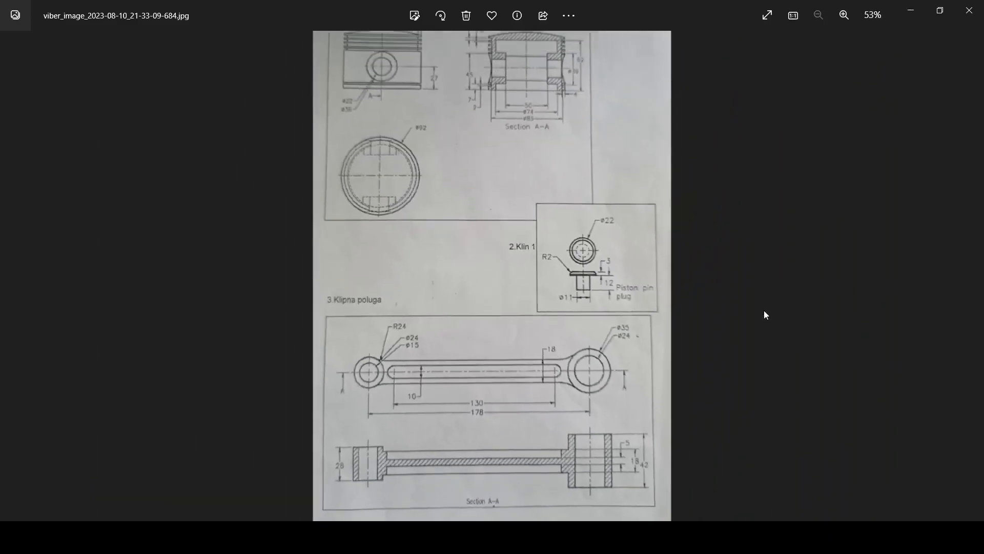
left_click(967, 286)
scroll(457, 271, "up", 5)
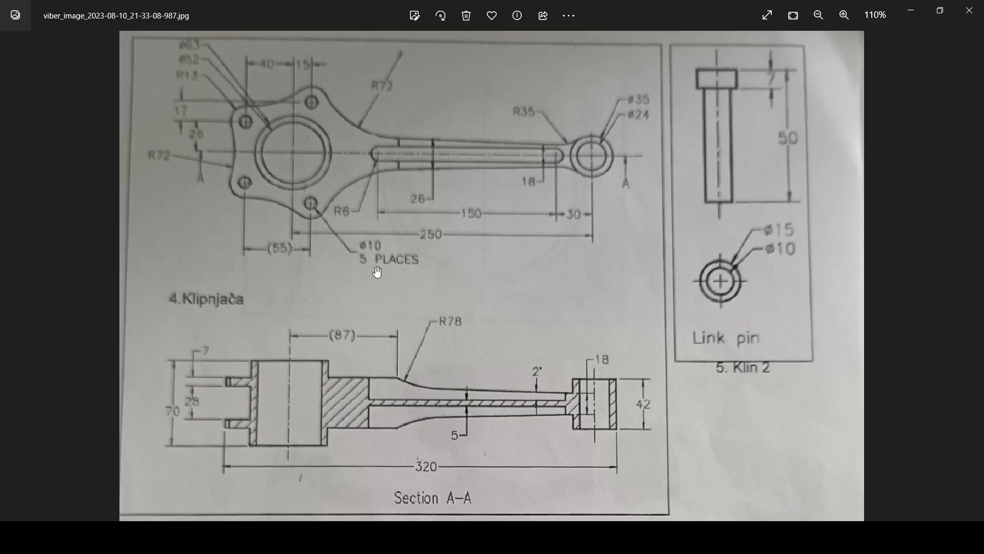
Examine the drawings of the remaining parts: Klipnjača, link pin, upper and lower rod bushes, piston pin and master rod bearing
scroll(472, 352, "down", 3)
left_click_drag(473, 351, 462, 73)
scroll(478, 141, "down", 4)
scroll(530, 329, "up", 2)
left_click_drag(475, 368, 473, 324)
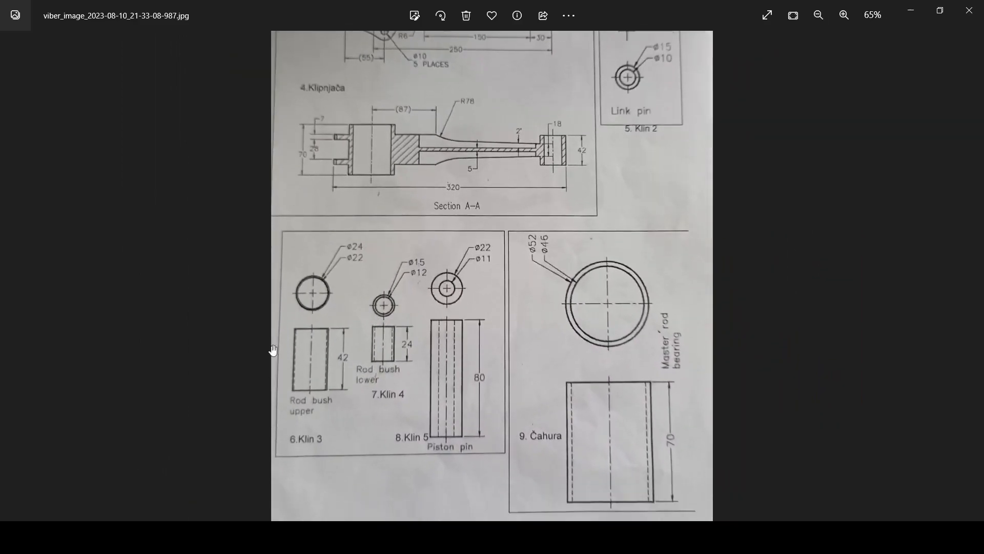
left_click_drag(632, 49, 635, 154)
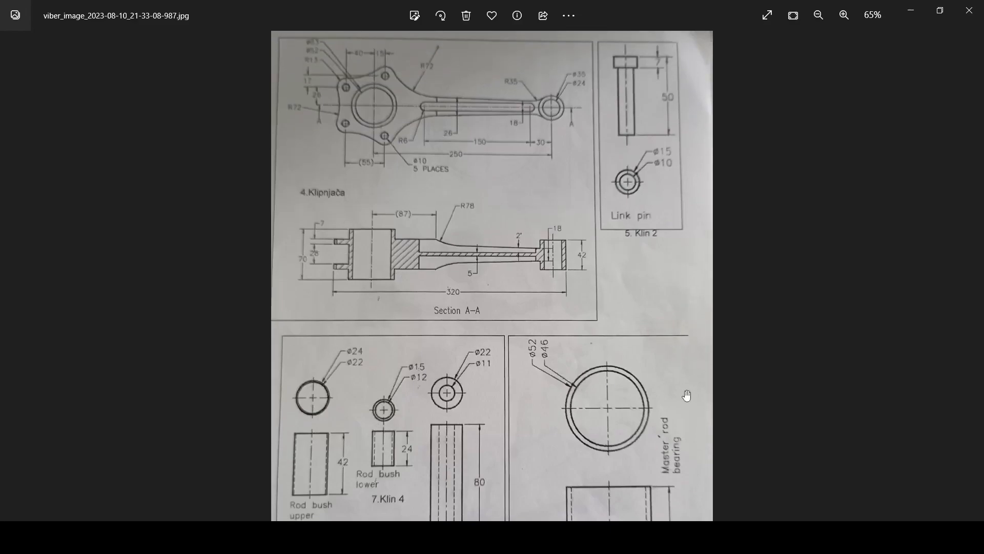
scroll(406, 273, "up", 2)
scroll(412, 235, "up", 1)
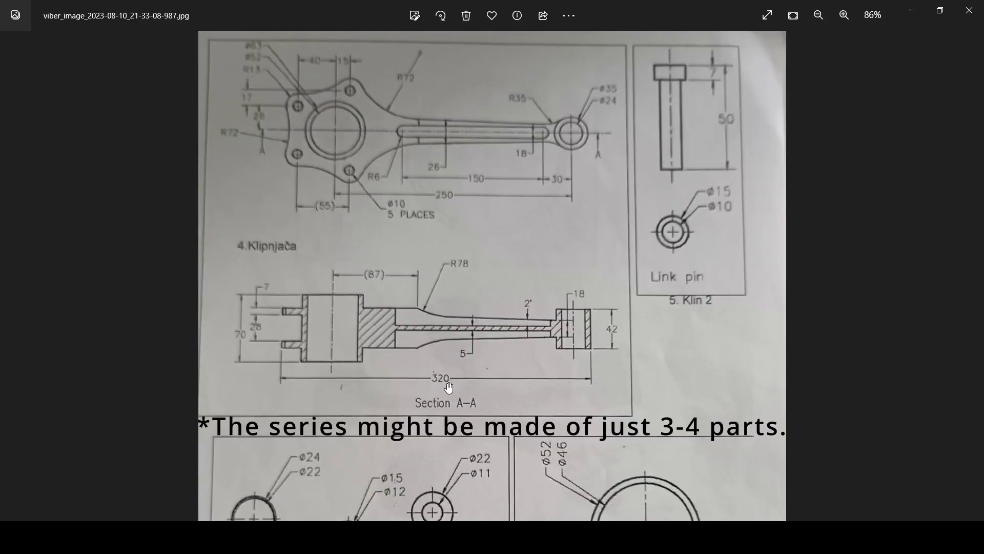
scroll(449, 390, "down", 4)
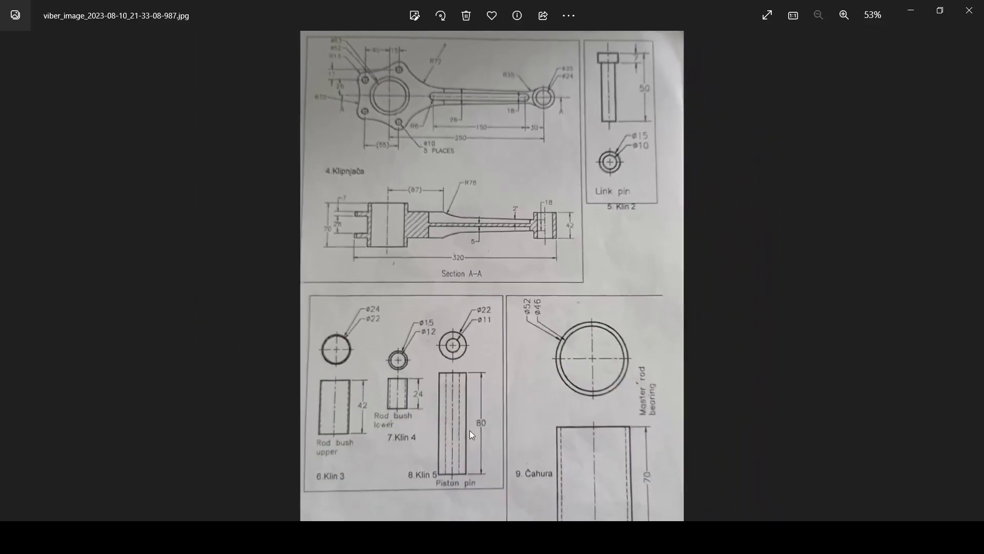